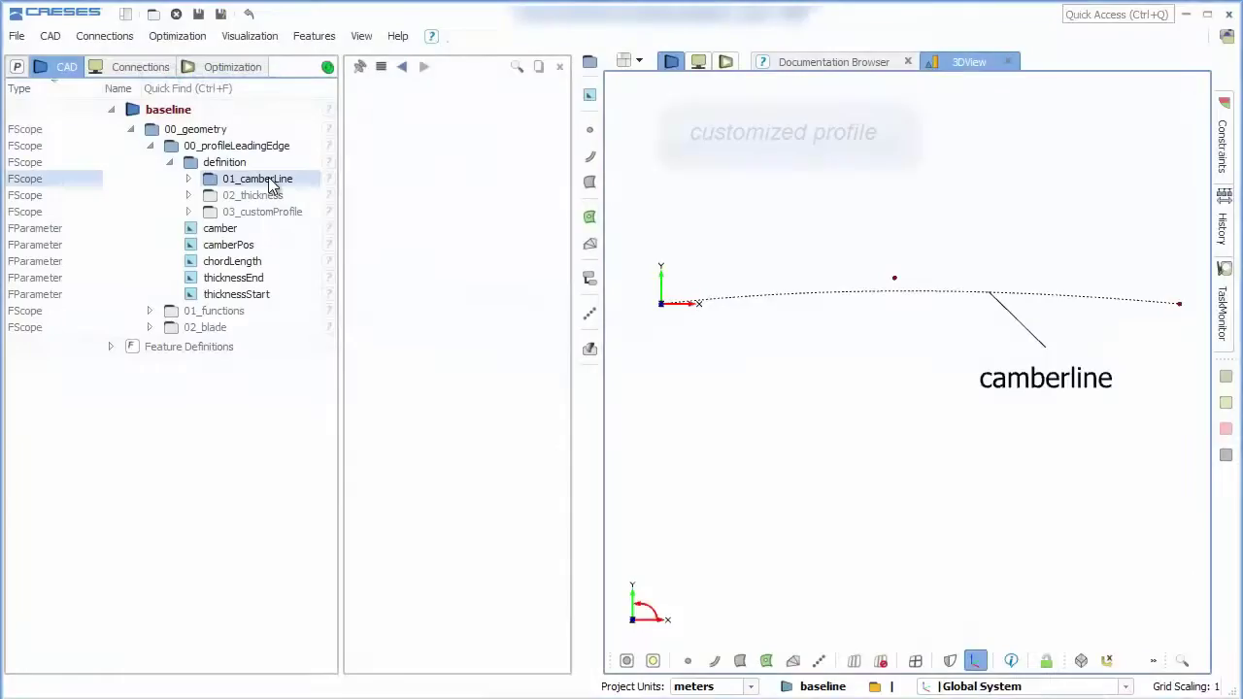
# - Set the custom profile's camber parameter to 0.005
pyautogui.click(219, 197)
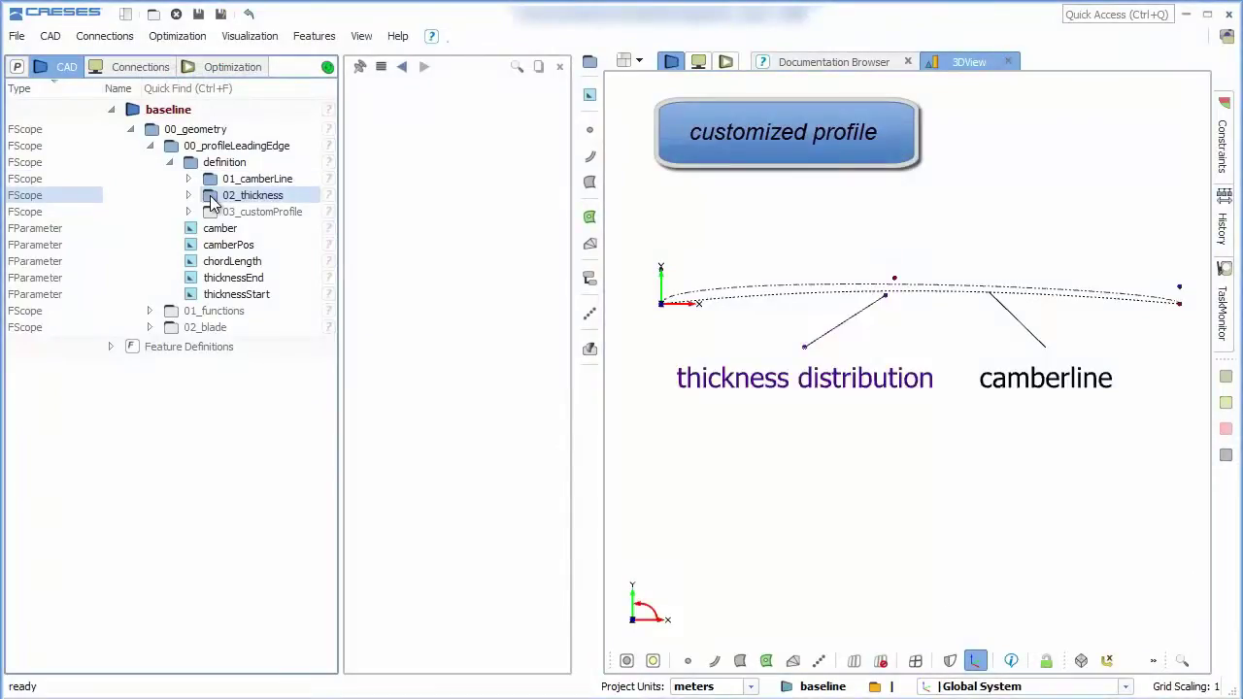
pyautogui.click(214, 214)
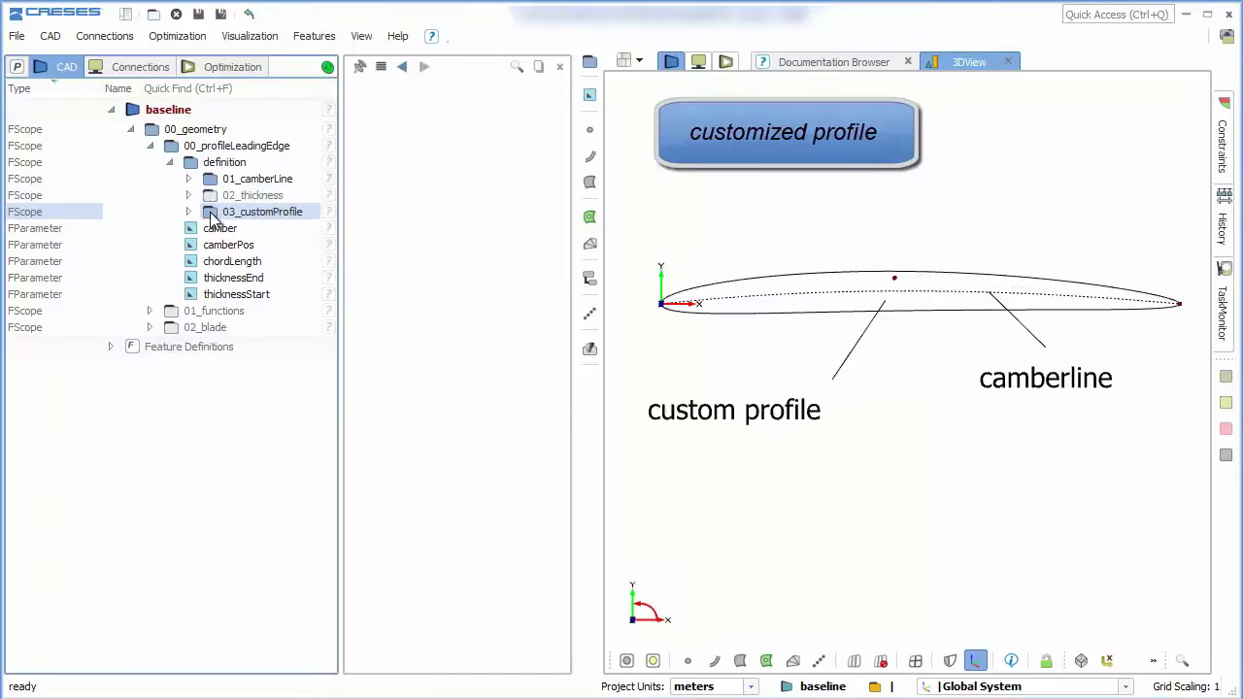
pyautogui.click(217, 227)
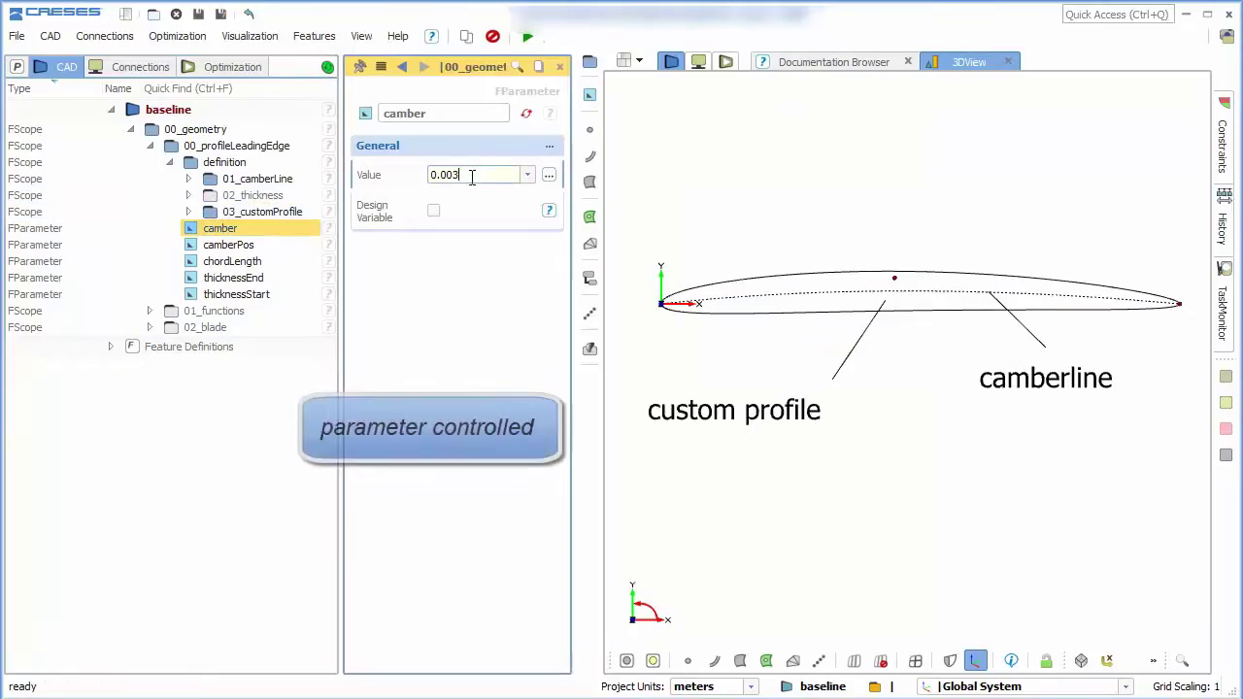
pyautogui.click(471, 176)
pyautogui.write('0.005')
pyautogui.press('Return')
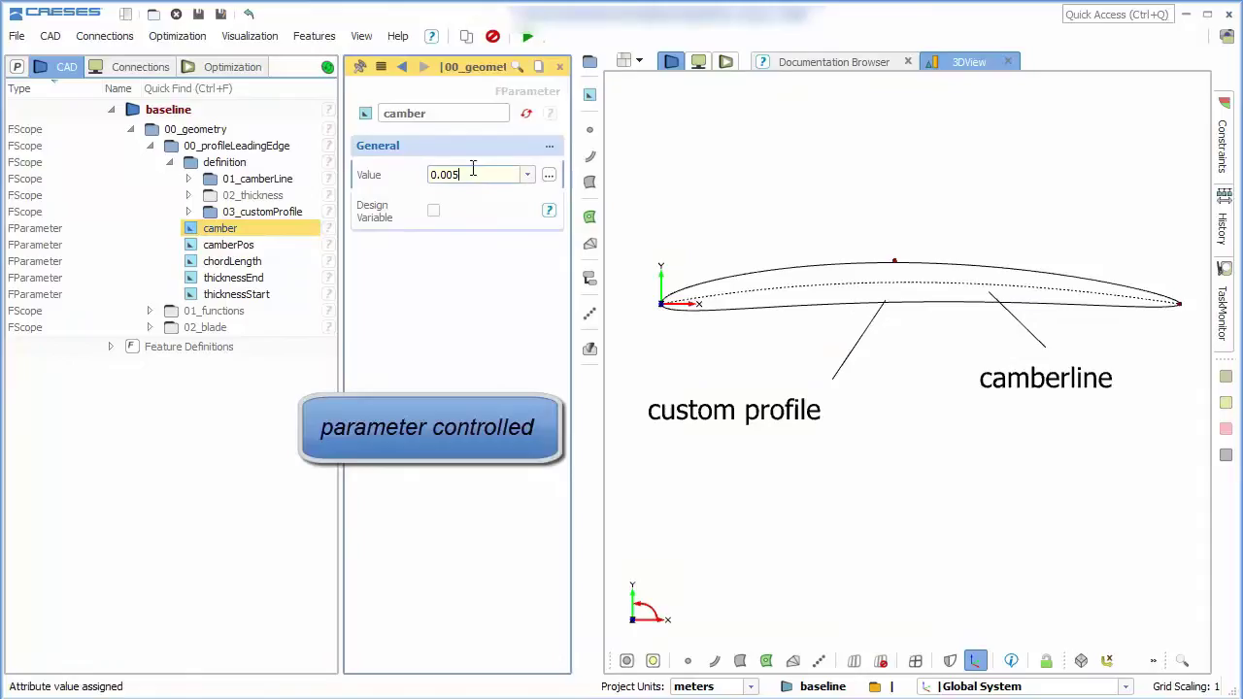
# - Change the profile's thicknessStart value to 0.006
pyautogui.click(292, 294)
pyautogui.click(496, 174)
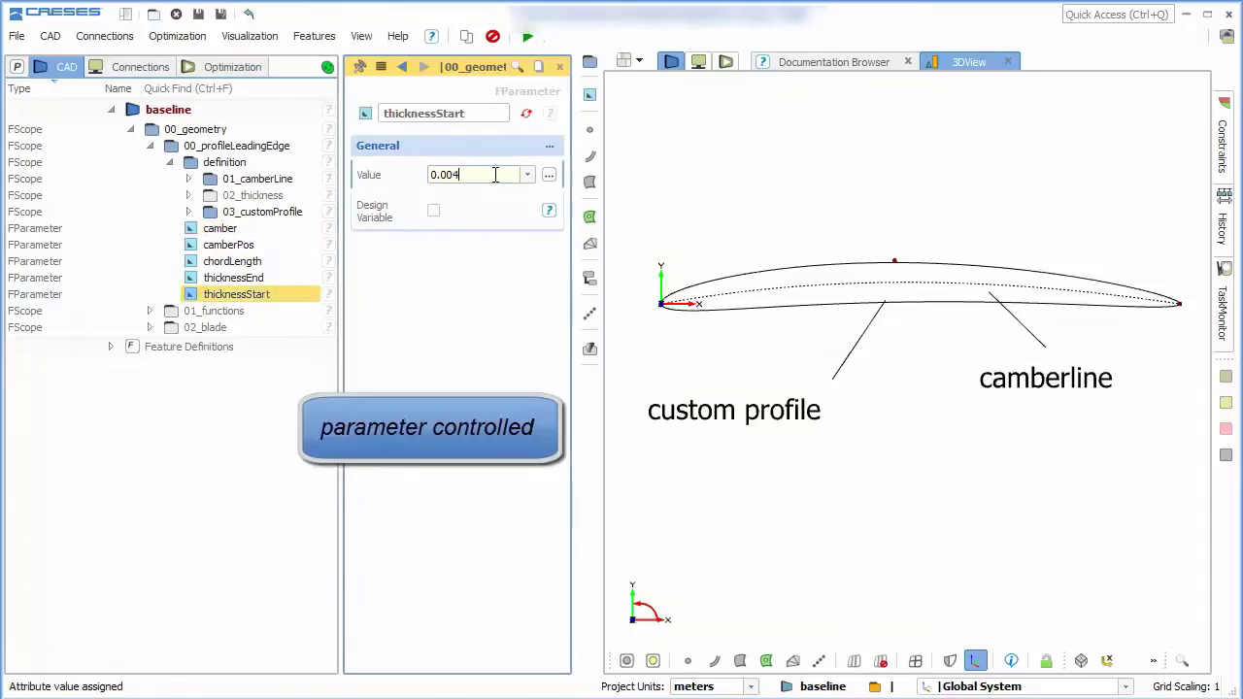
pyautogui.press('BackSpace')
pyautogui.write('6')
pyautogui.press('Return')
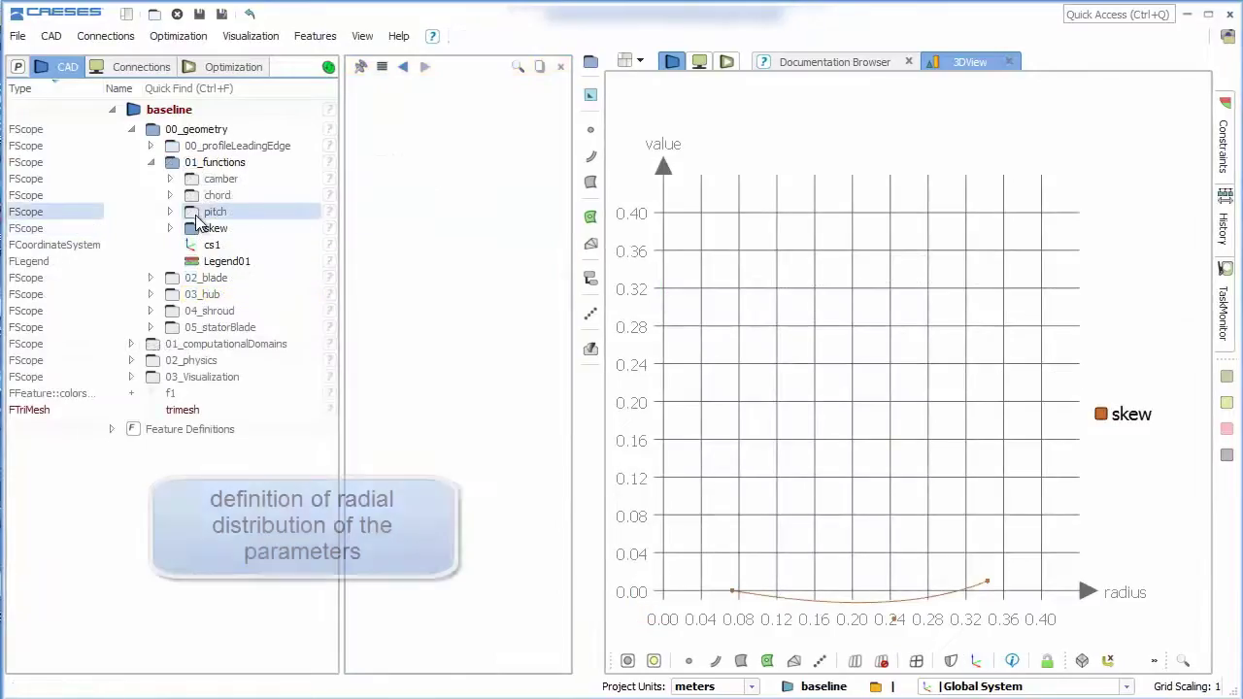
# - Add the pitch, chordlength and camber curves to the skew radial distribution graph
pyautogui.click(196, 218)
pyautogui.click(196, 200)
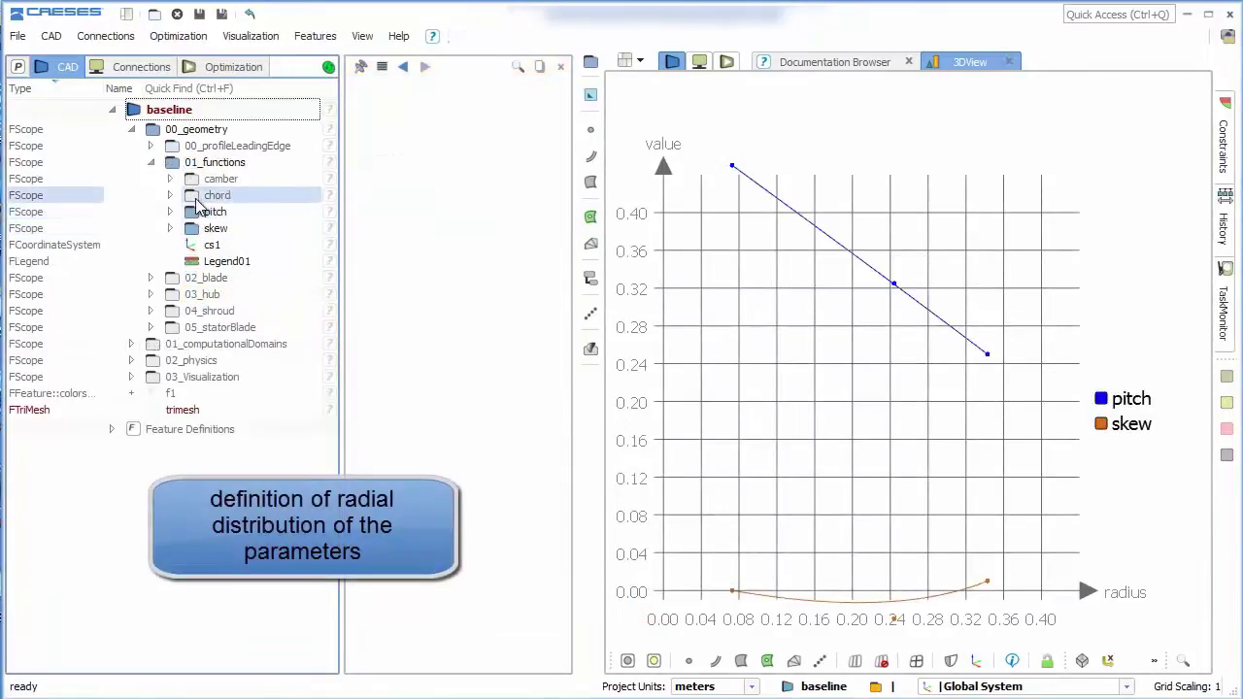
pyautogui.click(197, 185)
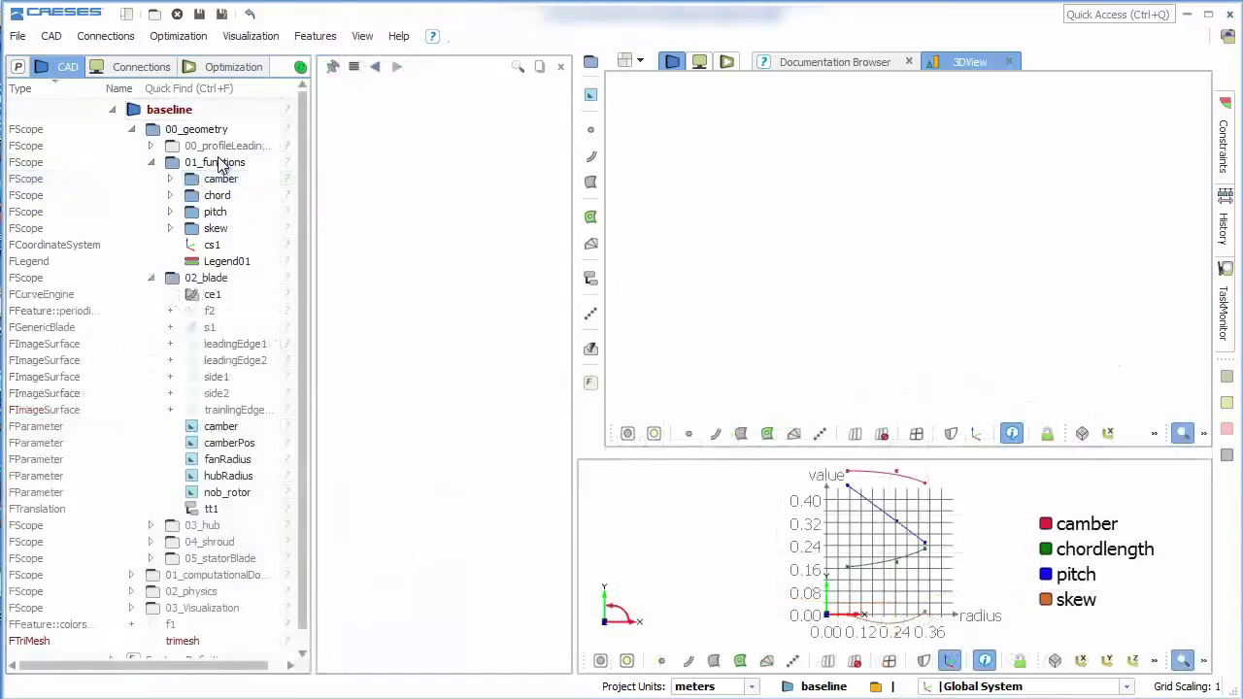
# - Show blade surface s1 under 02_blade and rotate and zoom around it
pyautogui.click(217, 163)
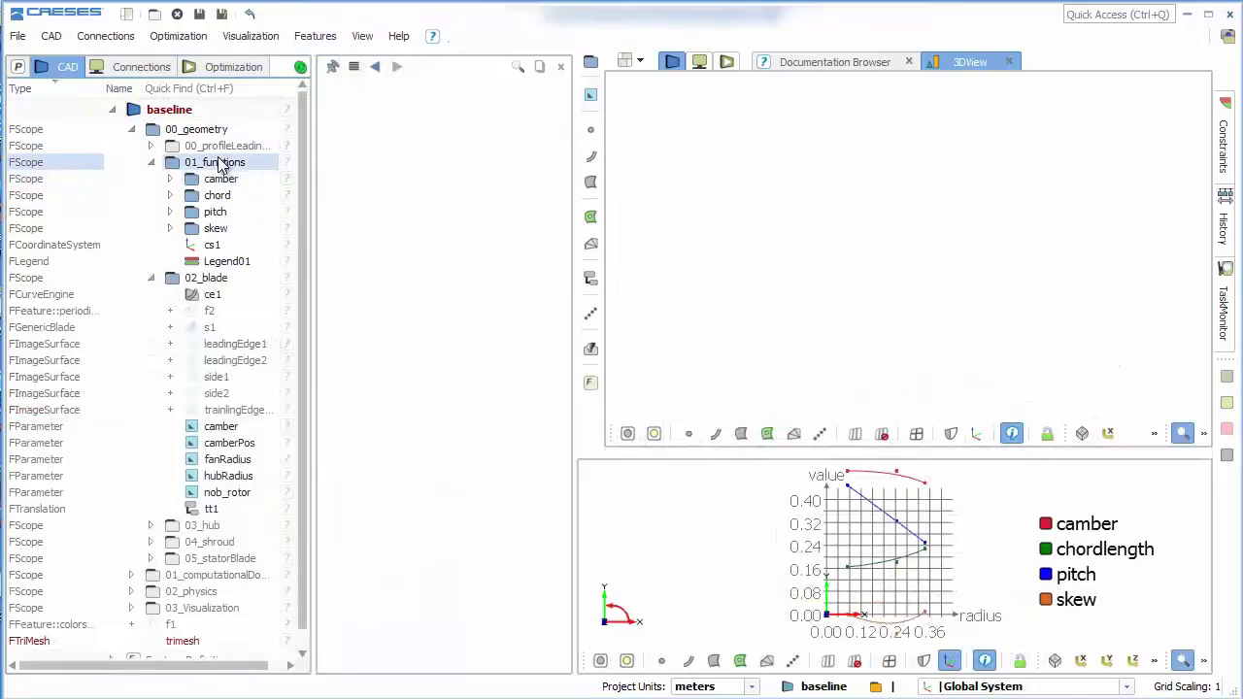
pyautogui.doubleClick(209, 327)
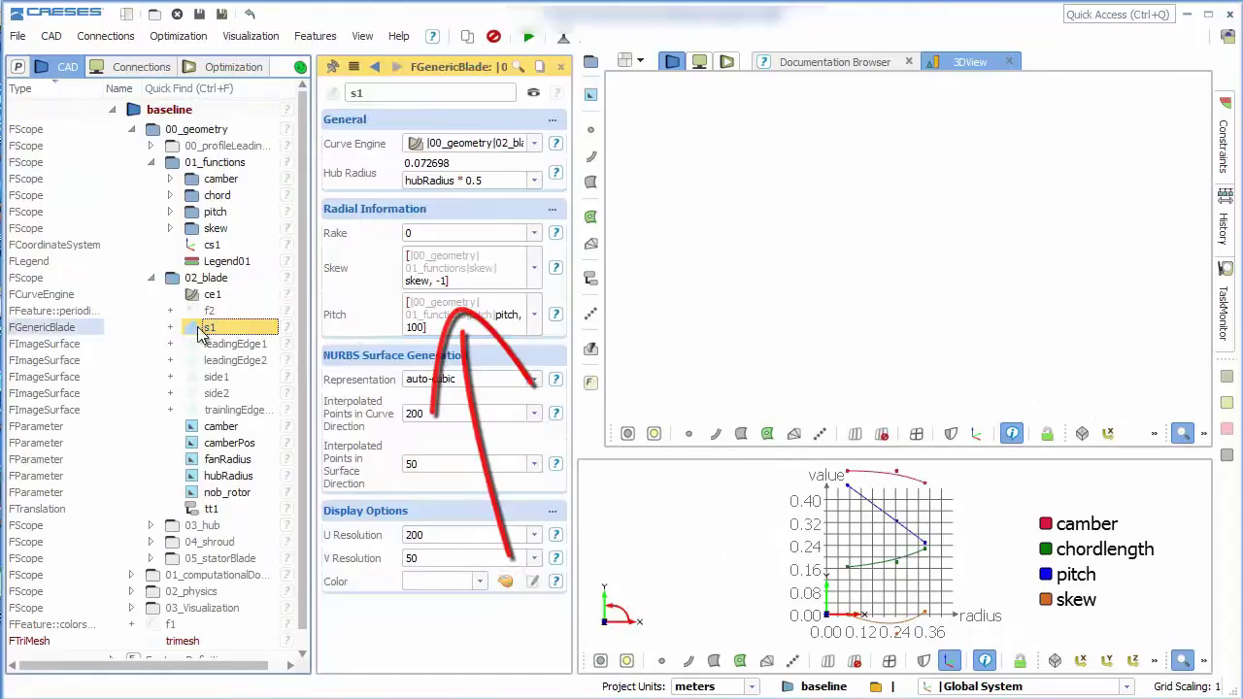
pyautogui.moveTo(882, 294); pyautogui.dragTo(835, 309)
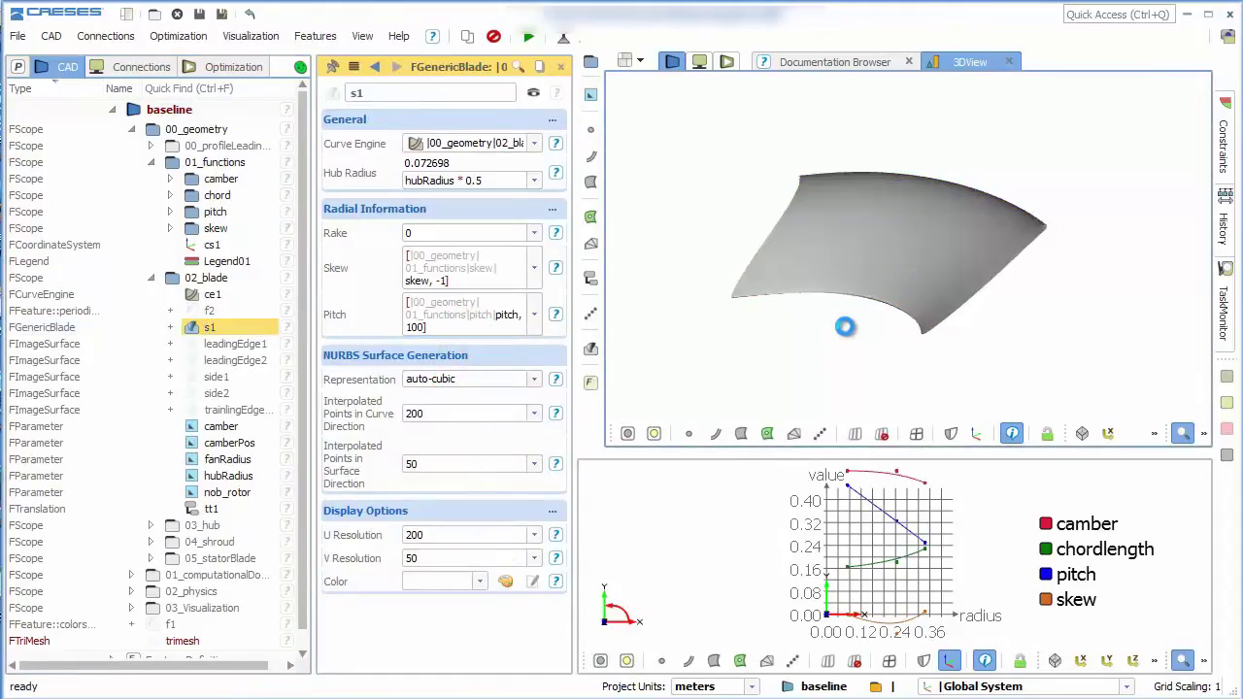
pyautogui.moveTo(908, 284); pyautogui.dragTo(877, 265)
pyautogui.scroll(3, 916, 288)
# - Hide surface s1 and show the full blade set f2 in the 3D view
pyautogui.click(193, 328)
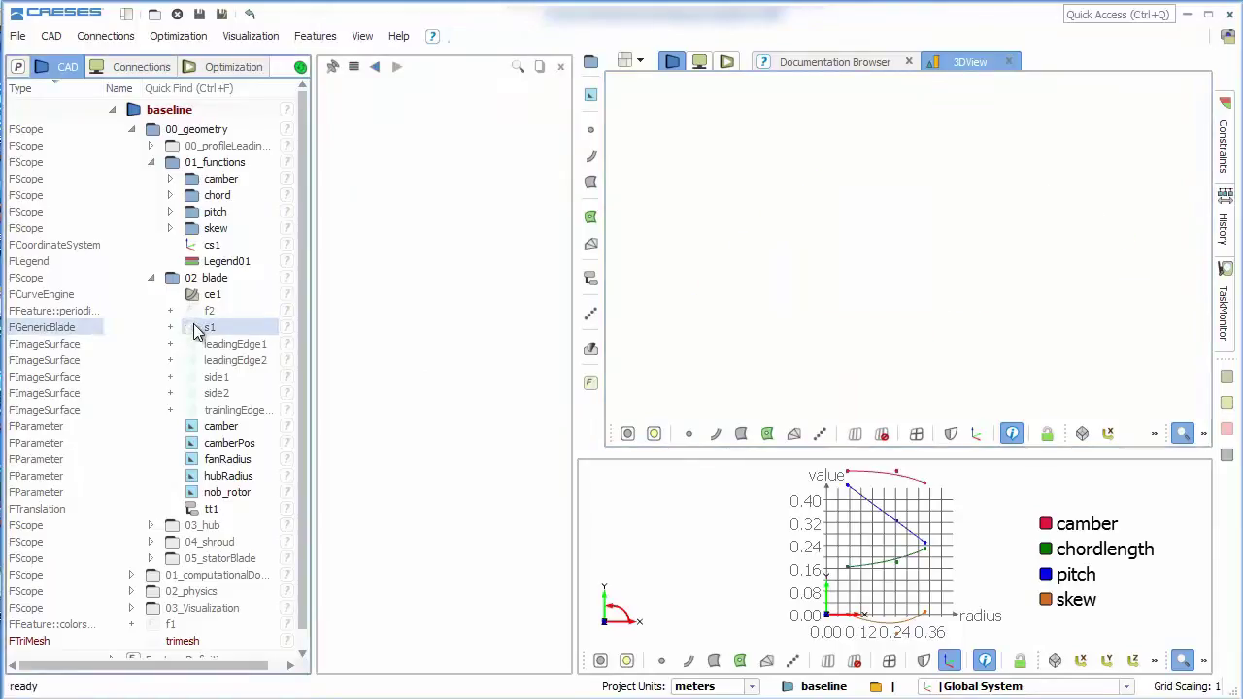
pyautogui.click(193, 311)
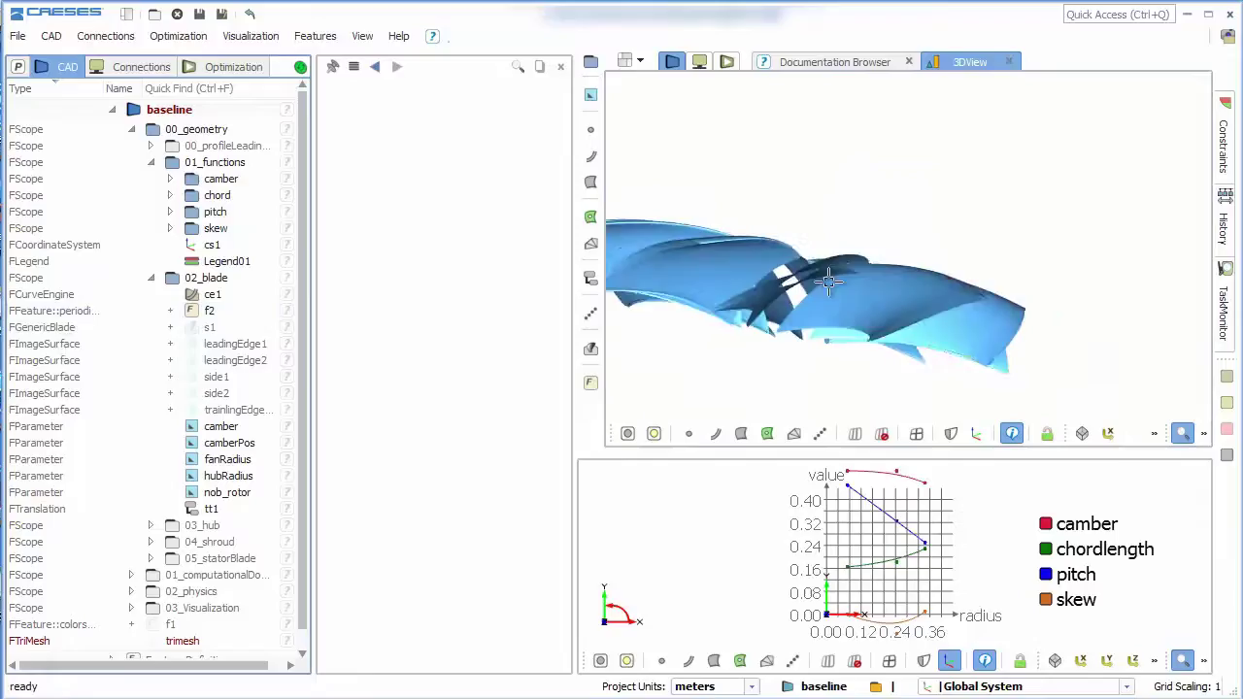
pyautogui.moveTo(832, 302); pyautogui.dragTo(972, 301)
# - Drag skew control point p01 vertically to reshape the blades' skew distribution
pyautogui.click(170, 228)
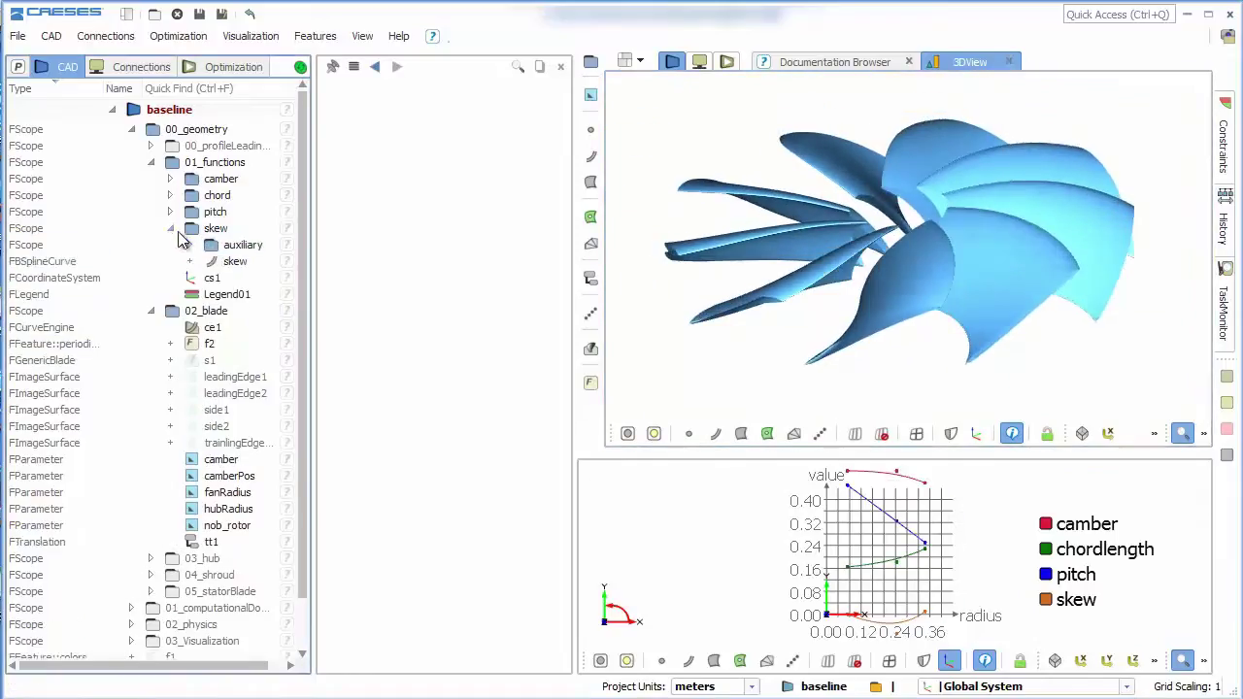
pyautogui.click(189, 245)
pyautogui.click(248, 278)
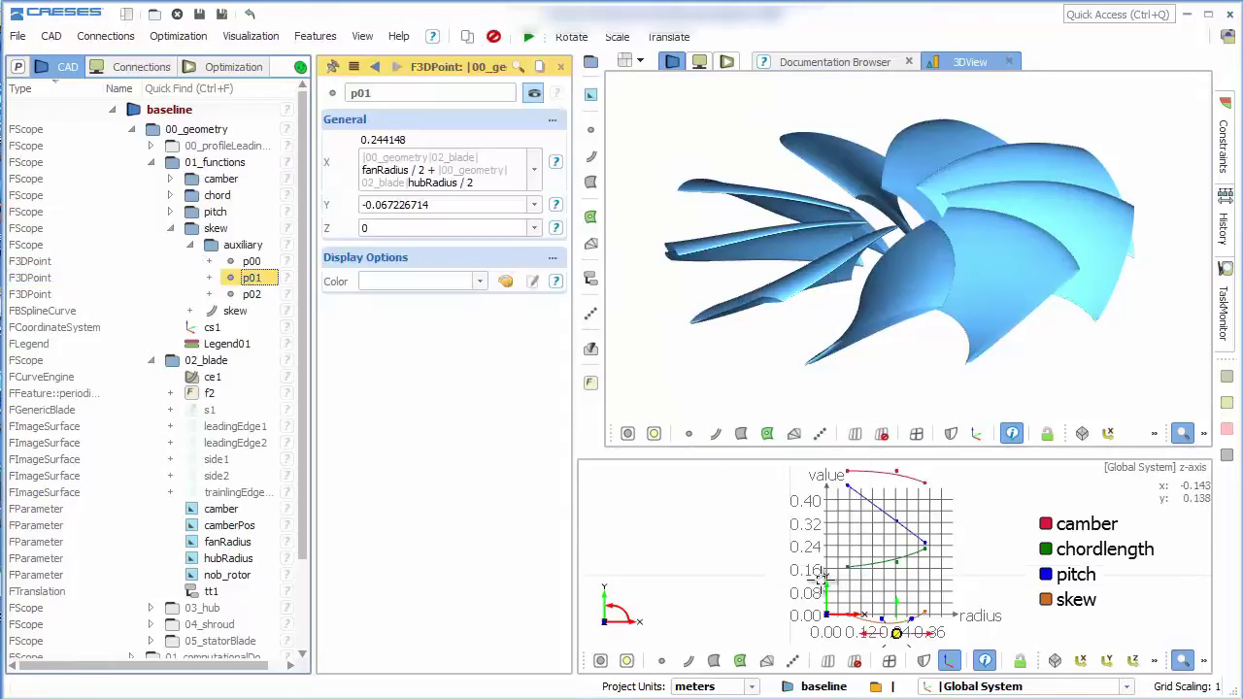
pyautogui.moveTo(897, 632)
pyautogui.mouseDown()
pyautogui.moveTo(898, 622)
pyautogui.moveTo(898, 644)
pyautogui.mouseUp()
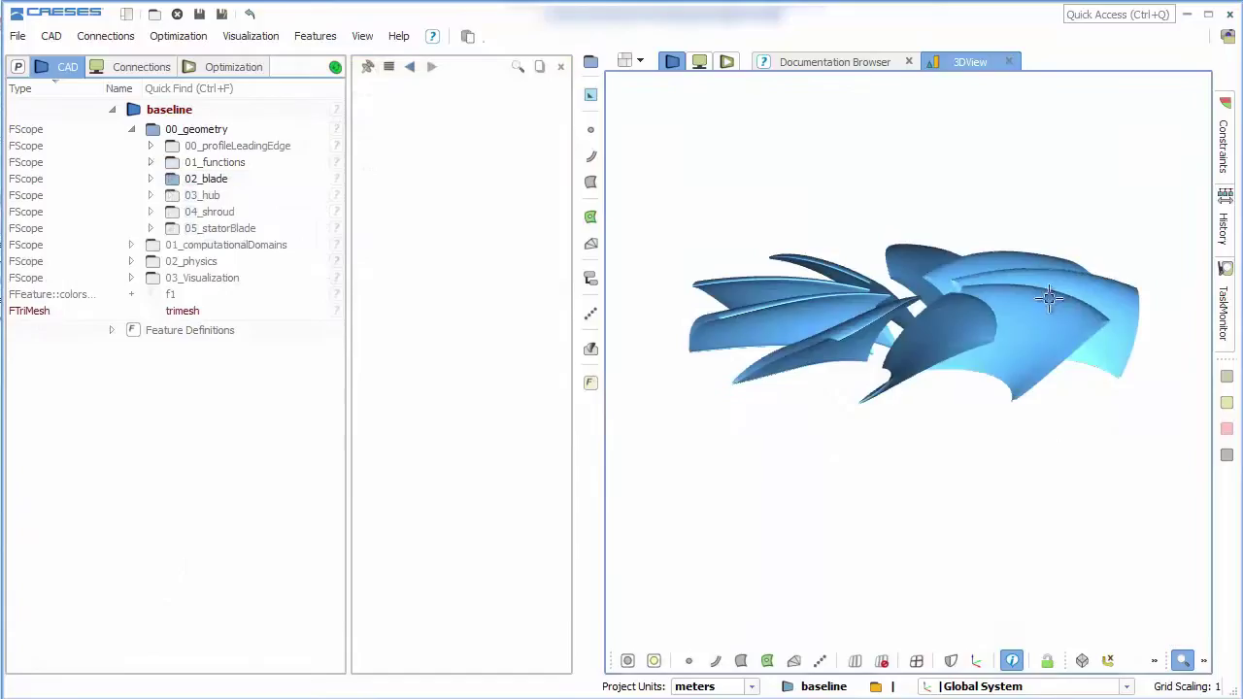
# - Show the 03_hub geometry and inspect its points, line and surfaces s1–s3
pyautogui.click(176, 198)
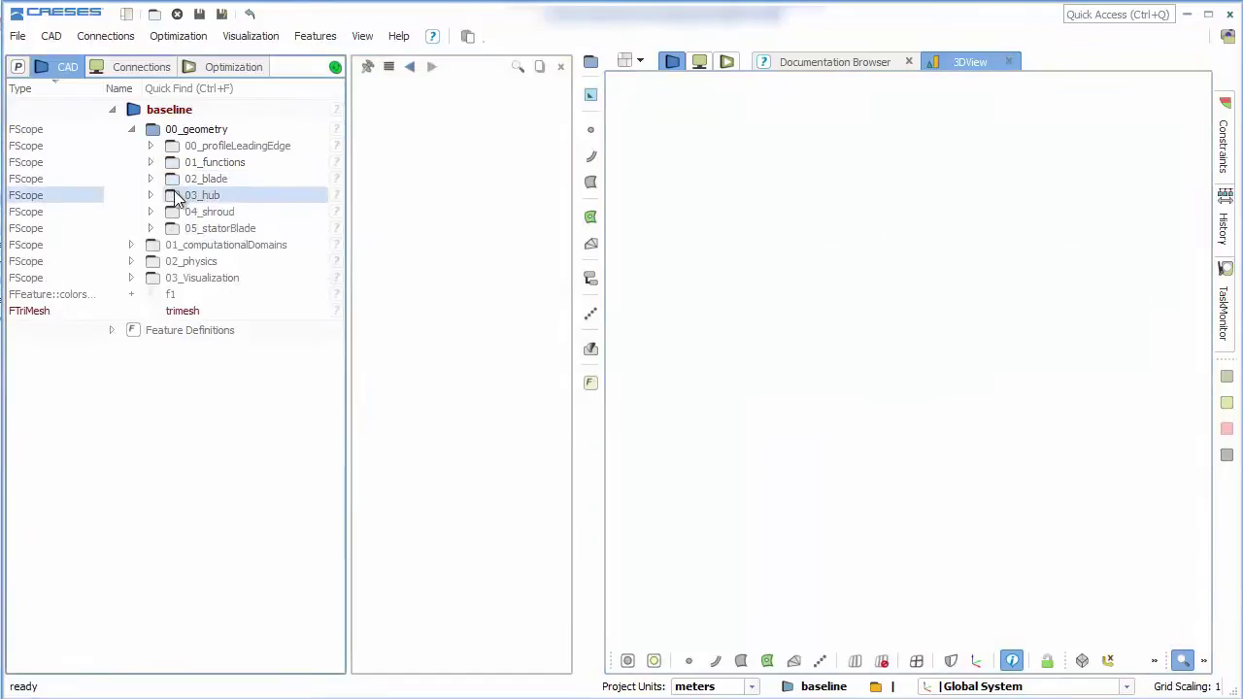
pyautogui.click(150, 198)
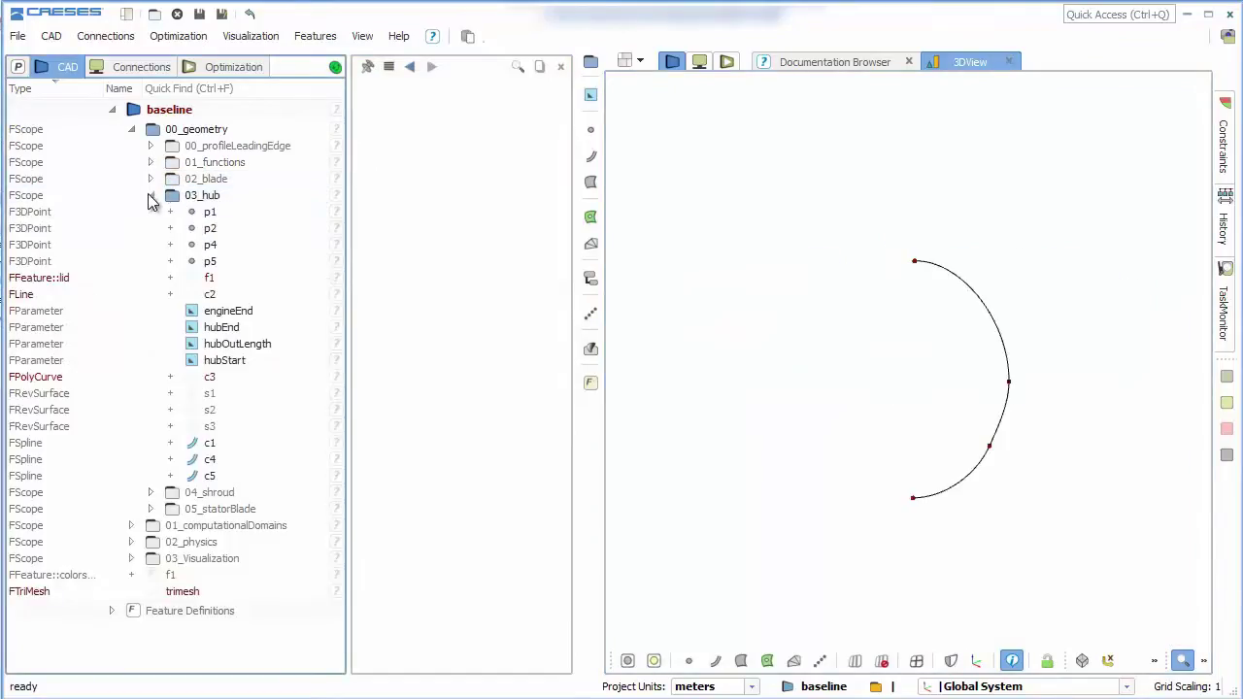
pyautogui.click(194, 212)
pyautogui.click(194, 245)
pyautogui.click(194, 278)
pyautogui.click(197, 294)
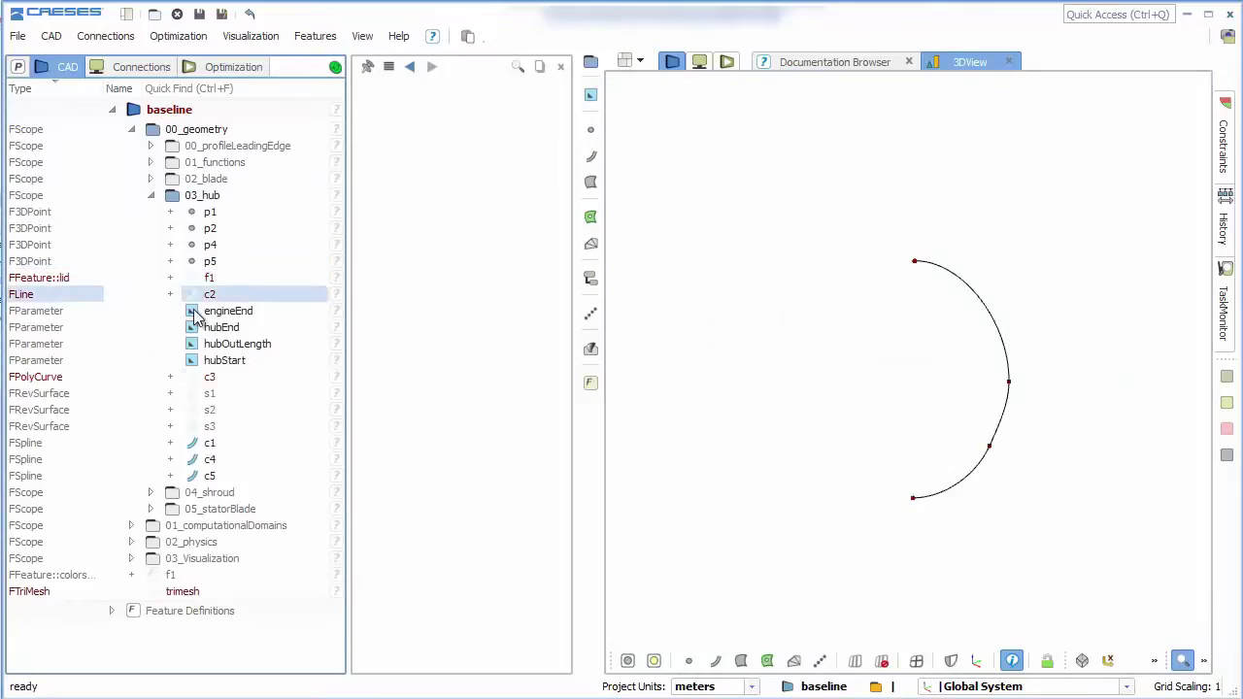
pyautogui.click(194, 393)
pyautogui.click(194, 409)
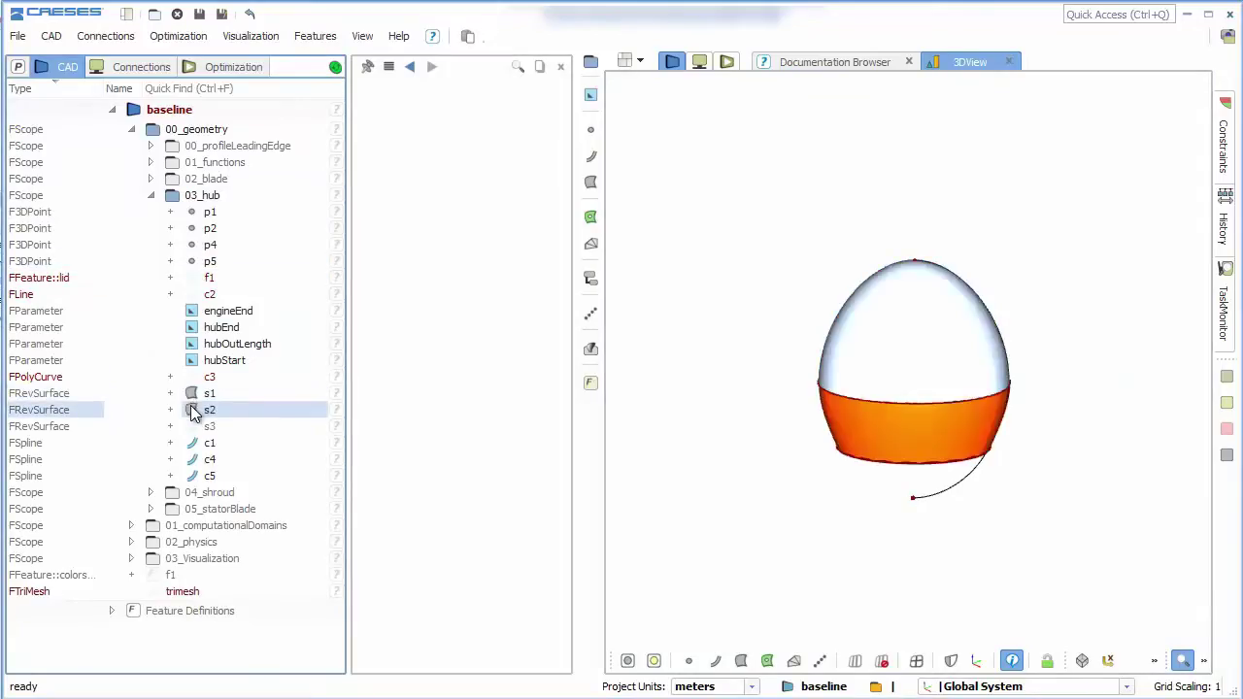
pyautogui.click(194, 426)
pyautogui.keyDown('ctrl'); pyautogui.click(194, 426); pyautogui.keyUp('ctrl')
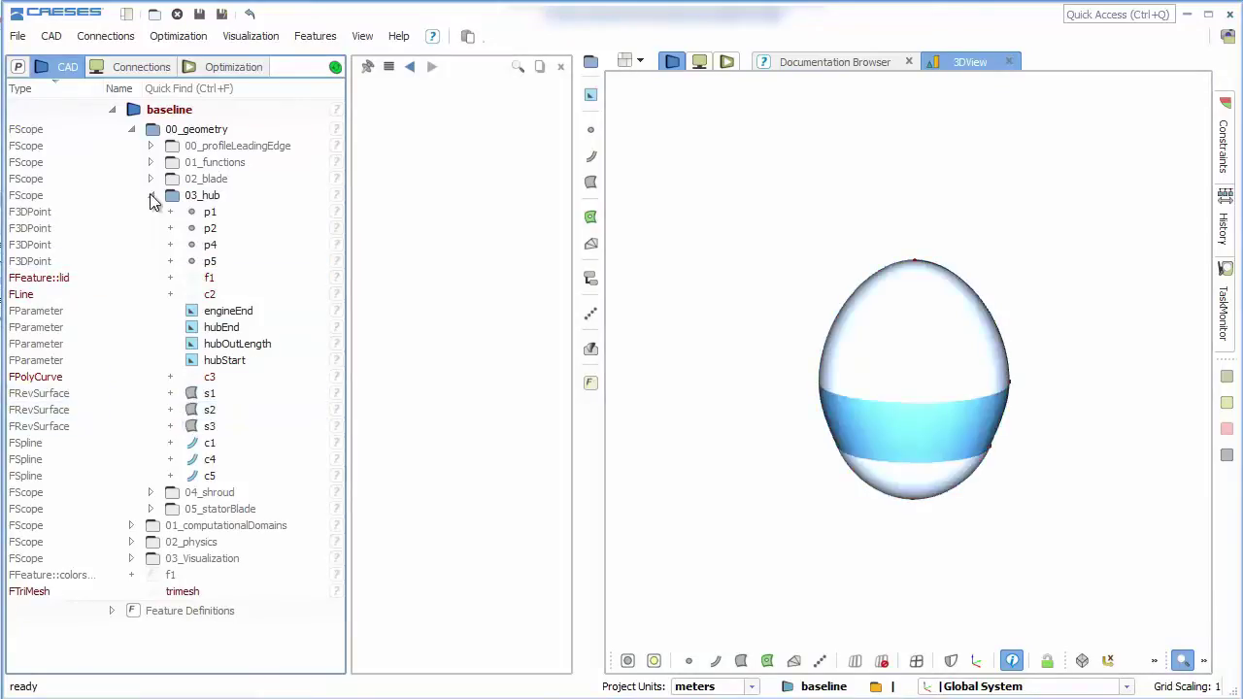
pyautogui.click(150, 195)
# - Show blades, shroud and stator blades, and expand 05_statorBlade's withFSpline definition
pyautogui.click(176, 181)
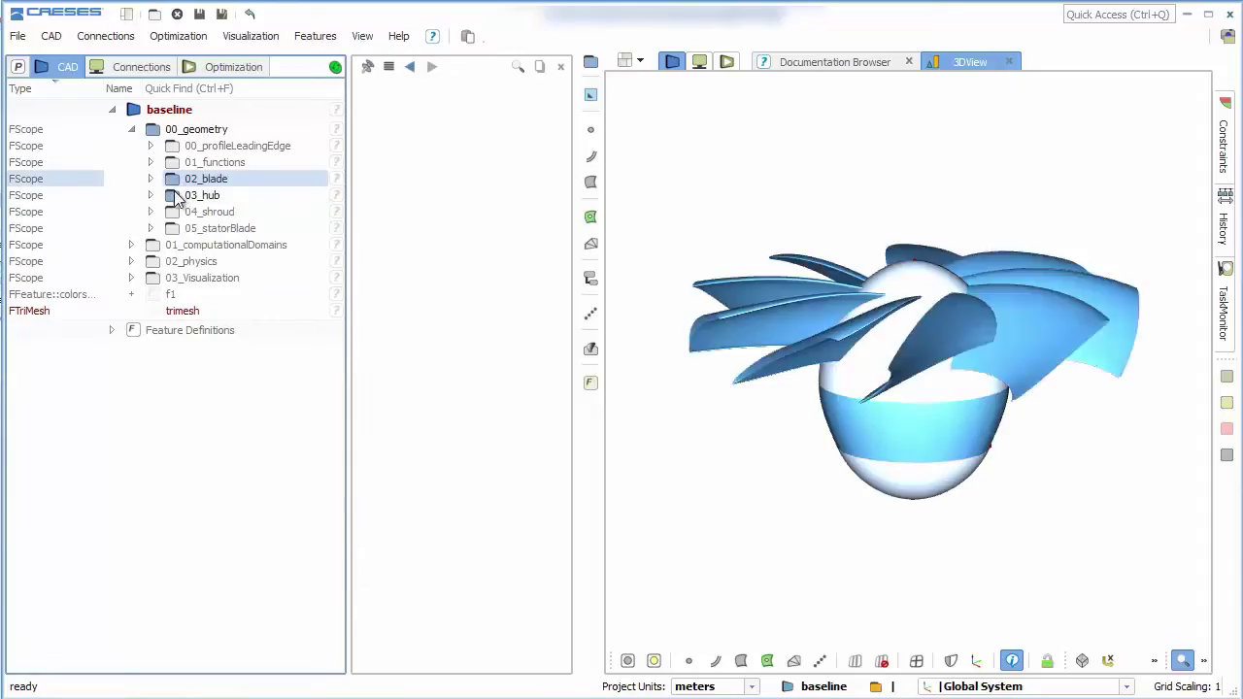
pyautogui.click(175, 212)
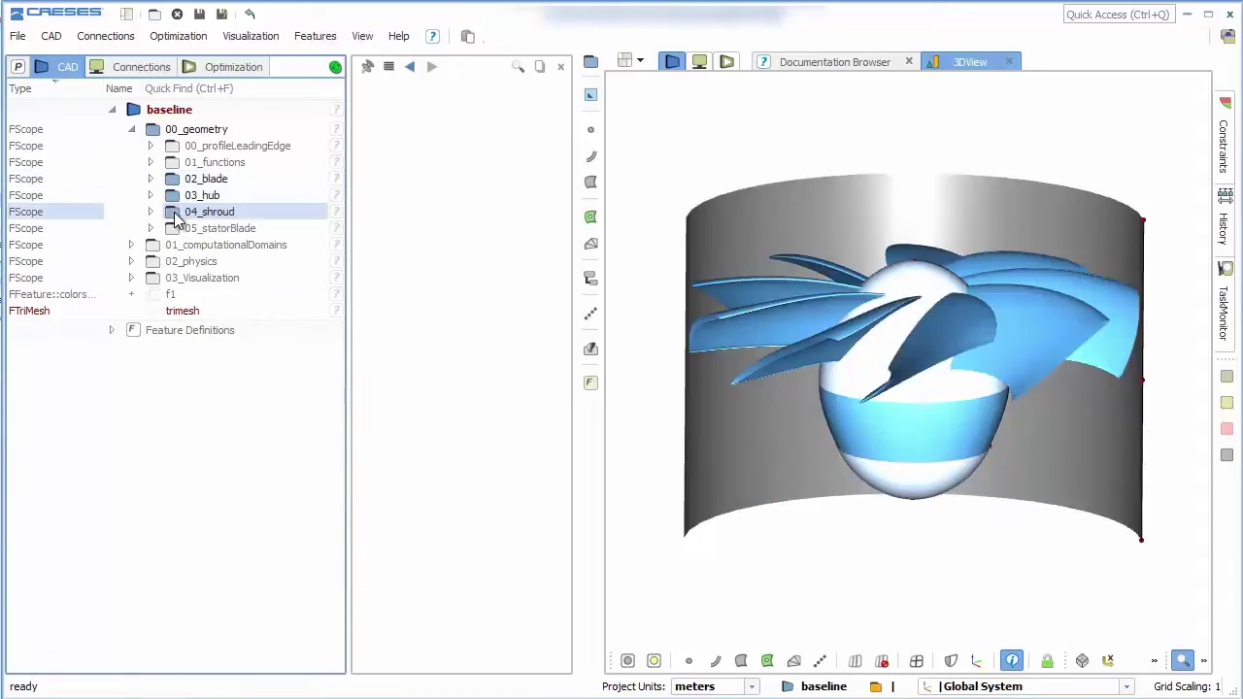
pyautogui.click(174, 229)
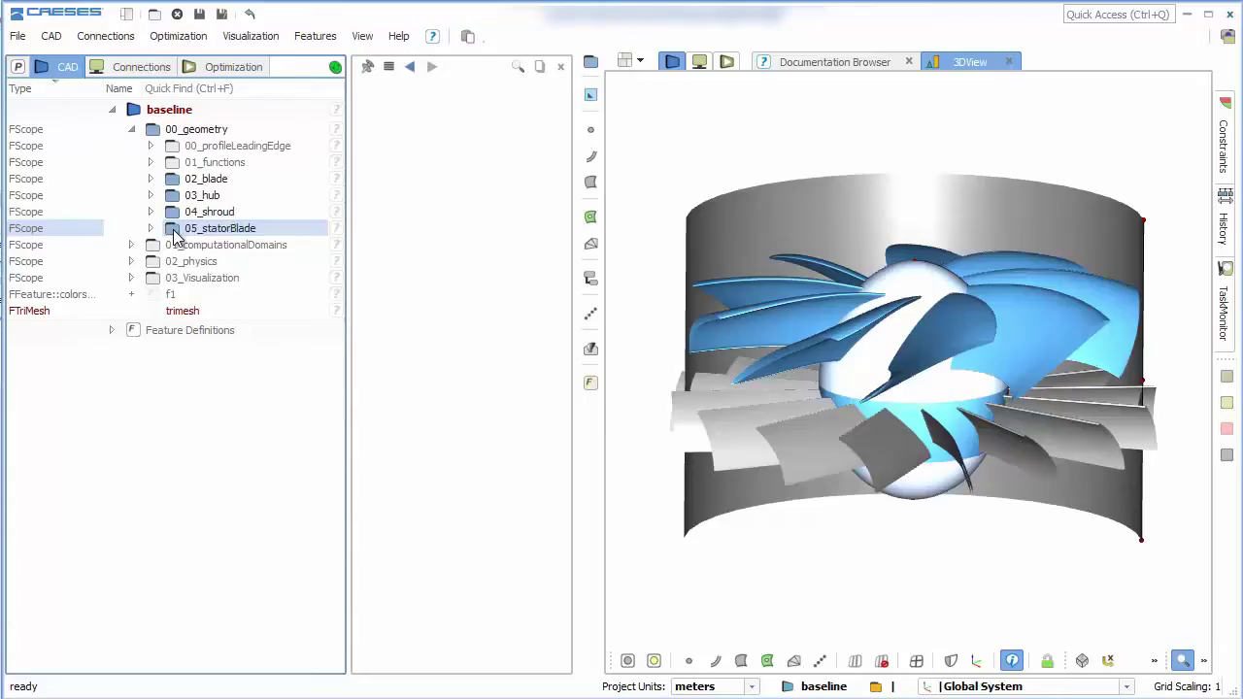
pyautogui.click(150, 228)
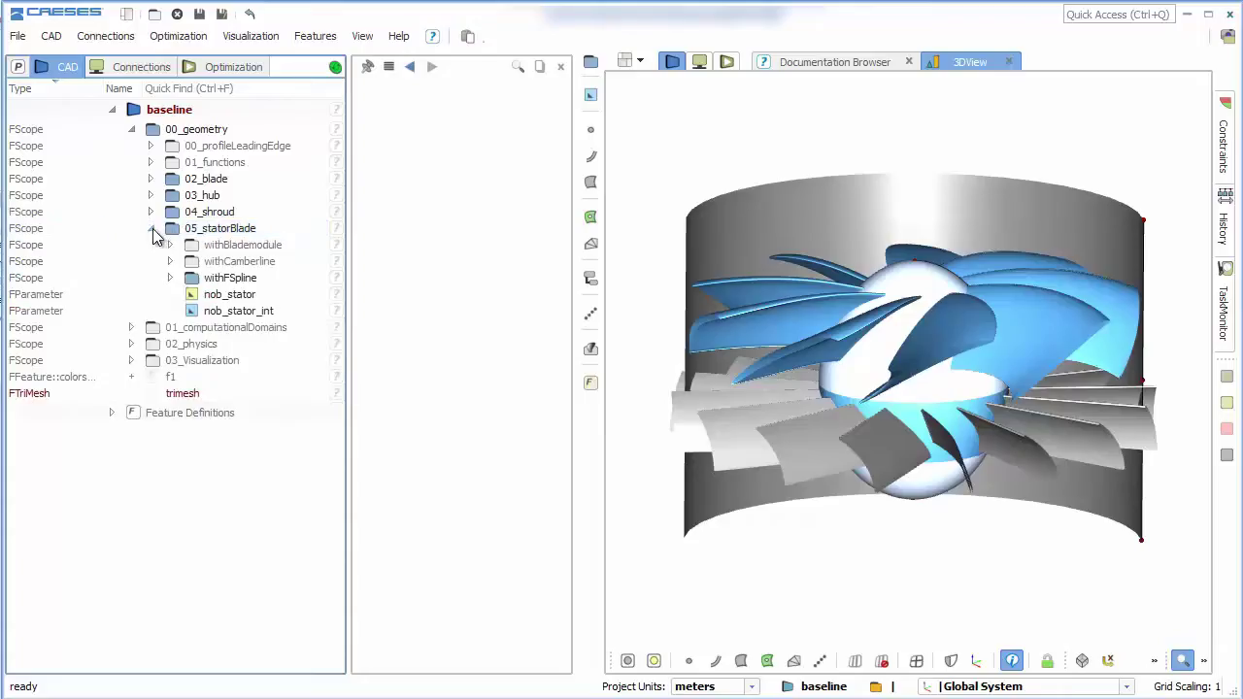
pyautogui.click(171, 278)
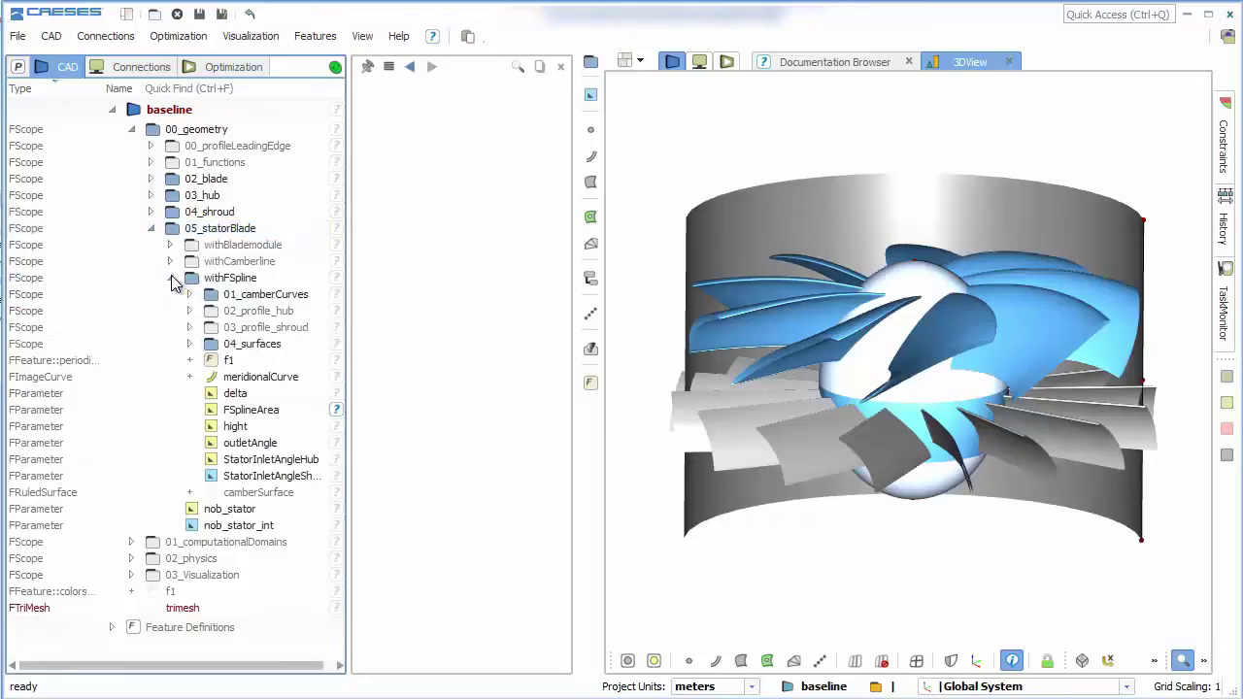
# - Change the StatorInletAngleHub value from 40 to 60
pyautogui.click(264, 460)
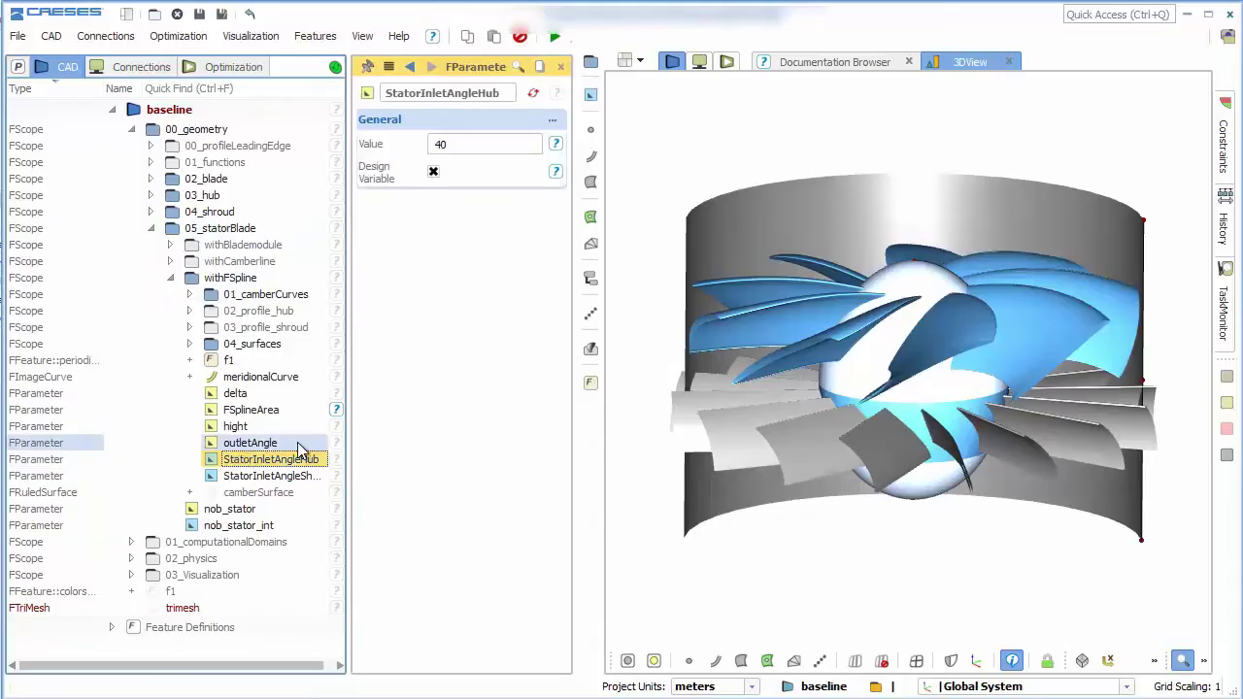
pyautogui.doubleClick(469, 146)
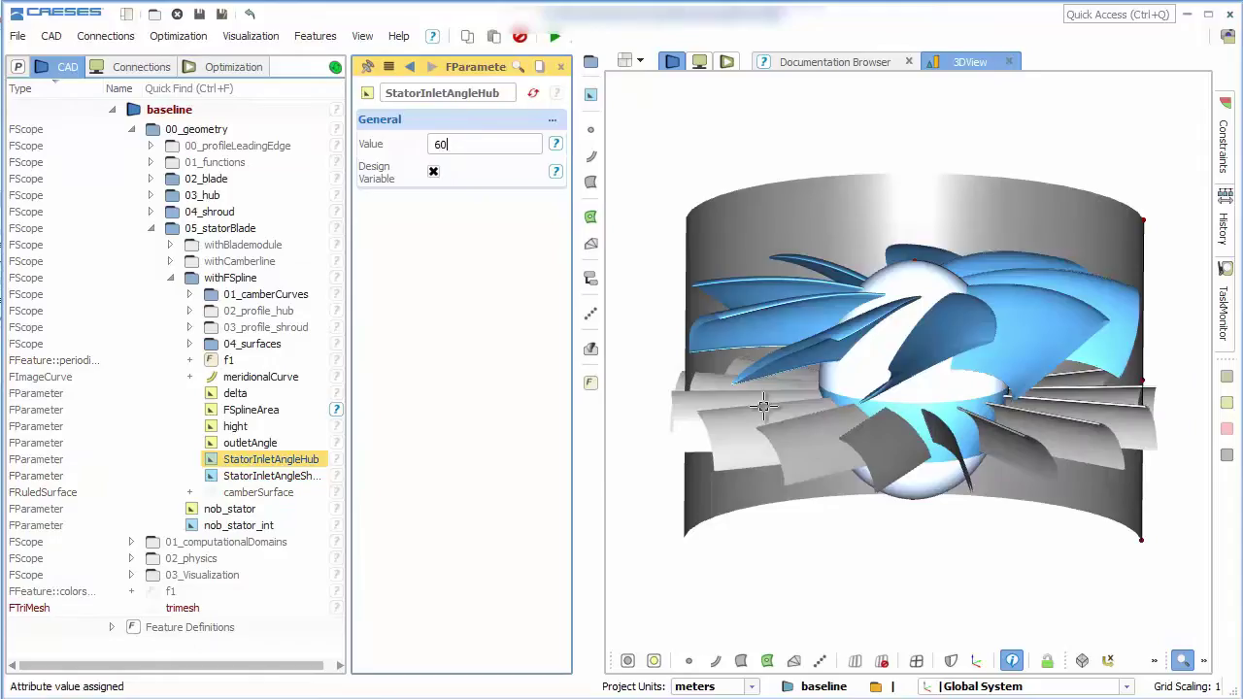
pyautogui.press('Return')
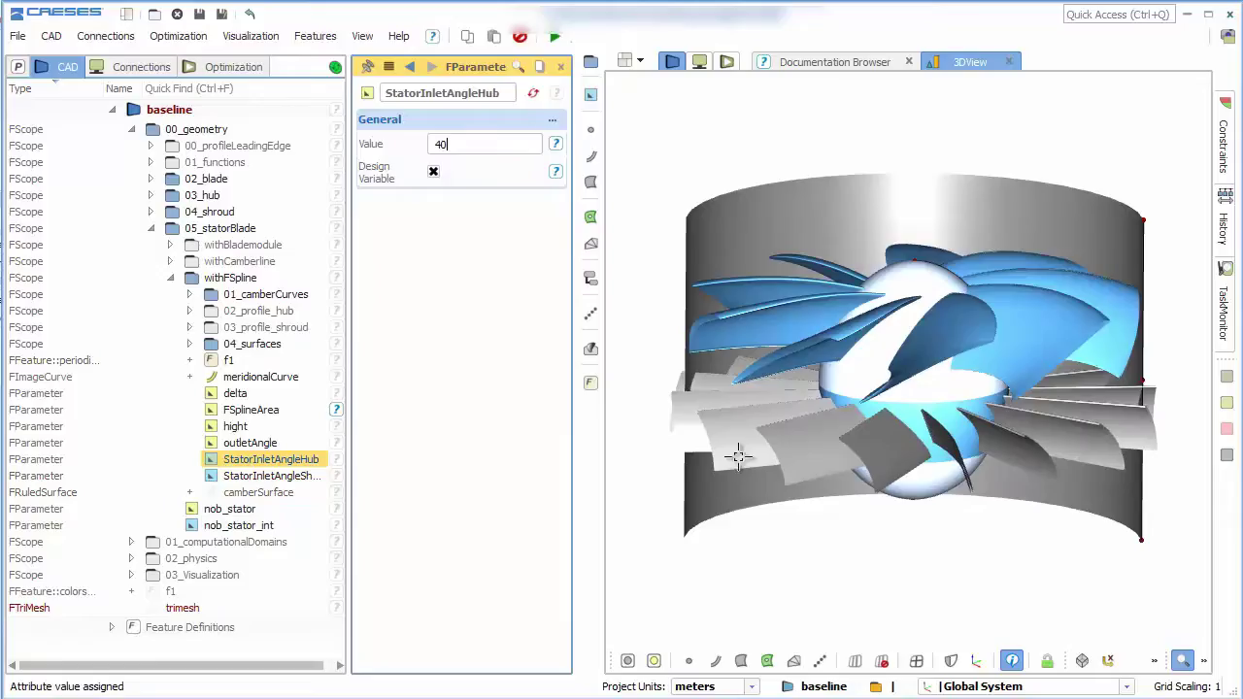
# - Try stator delta values 0.04, 0.03 and 0.07
pyautogui.click(270, 392)
pyautogui.click(473, 144)
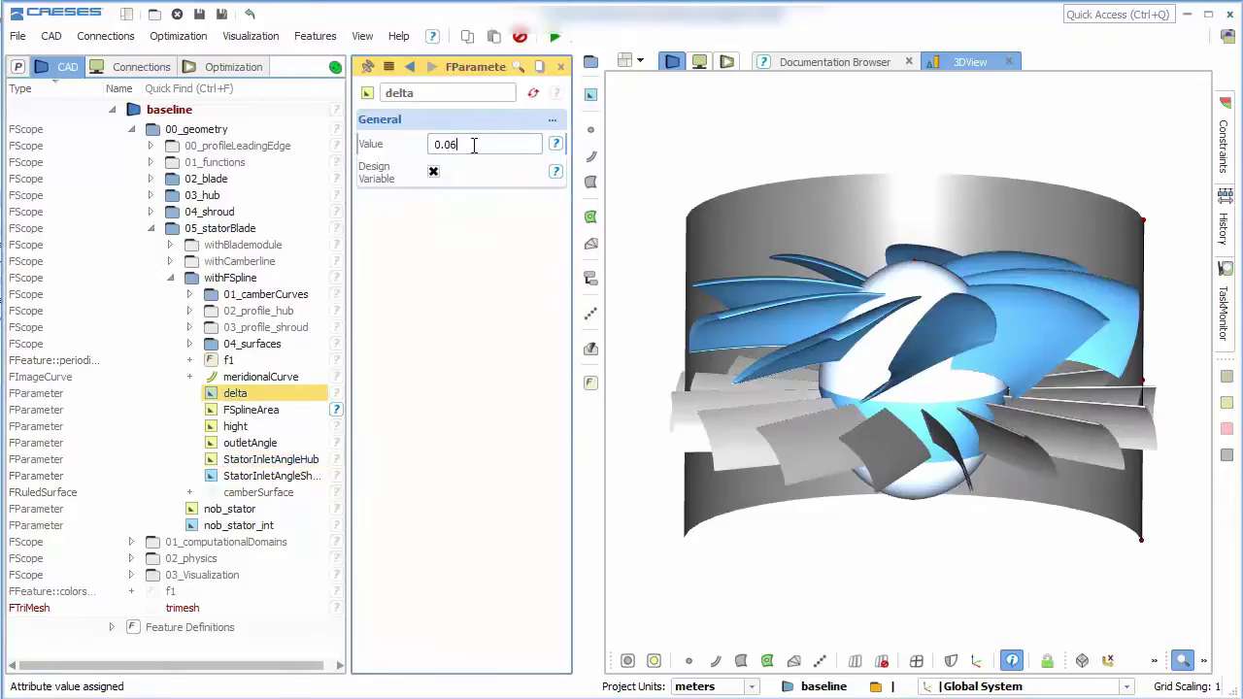
pyautogui.press('Return')
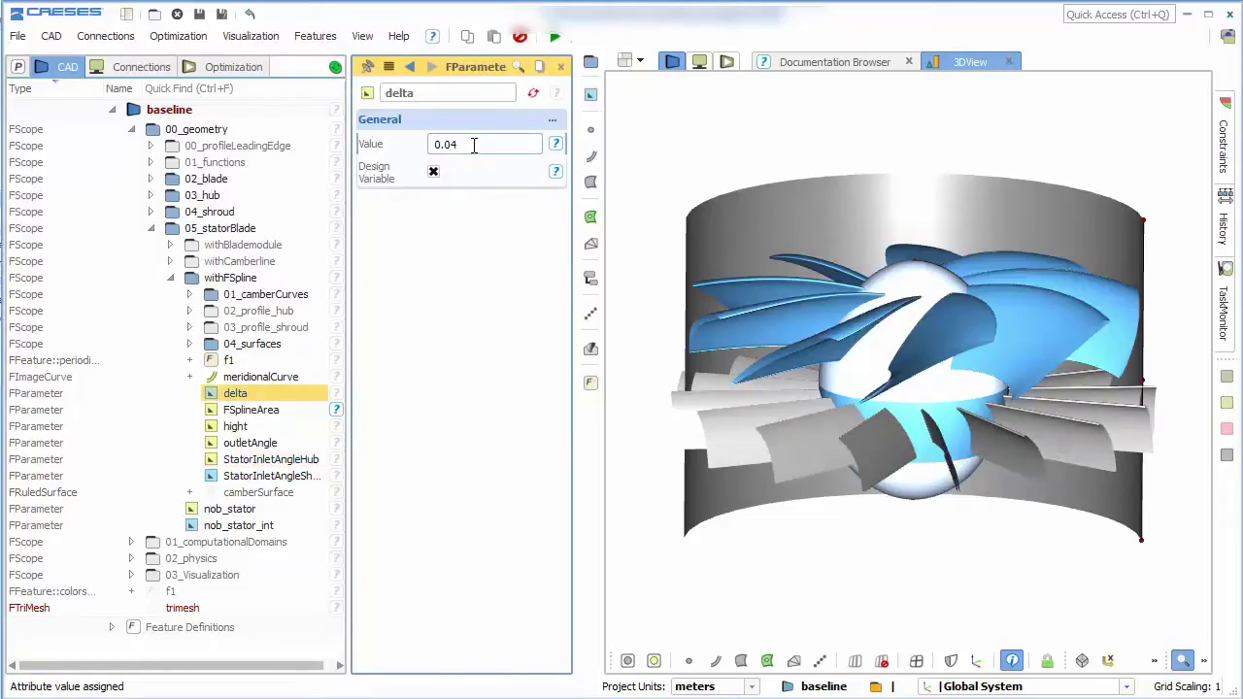
pyautogui.press('Return')
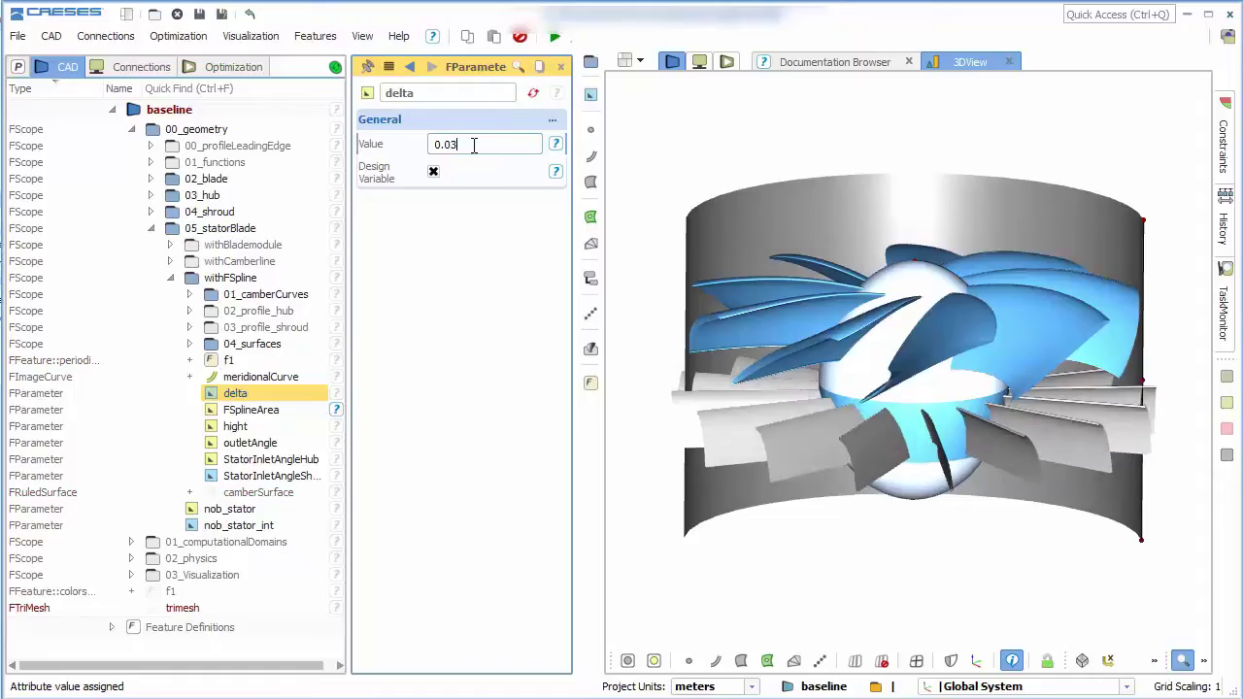
pyautogui.write('7')
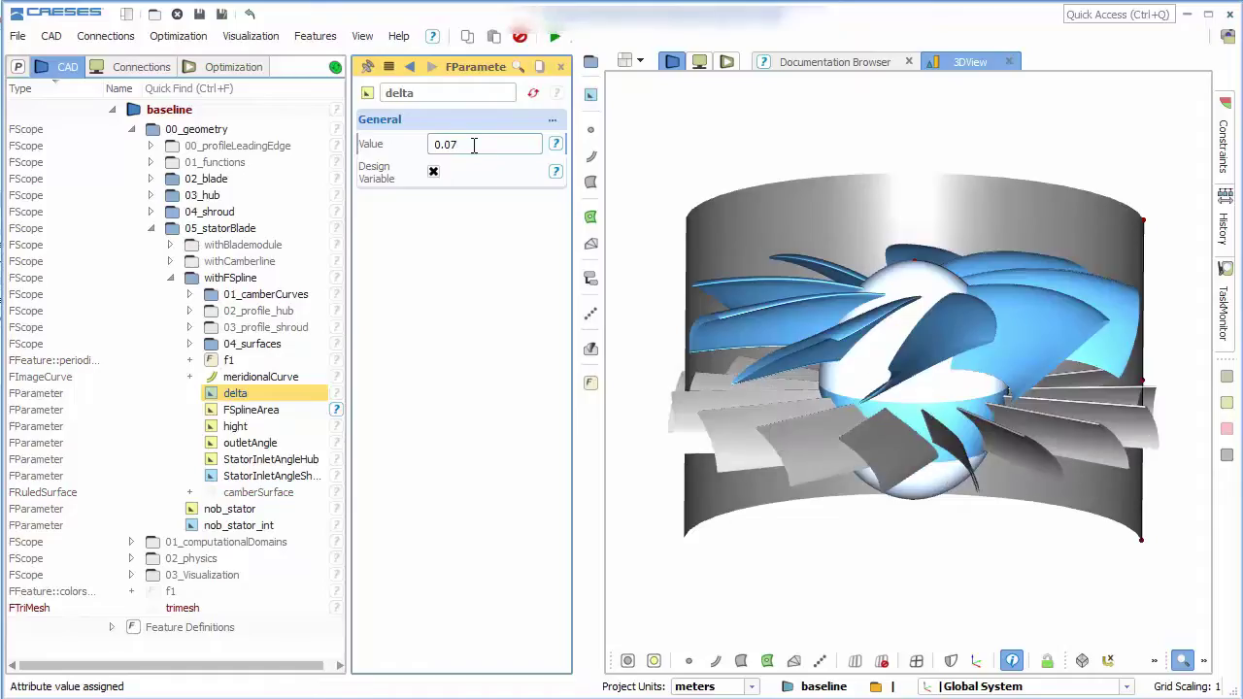
pyautogui.write('5')
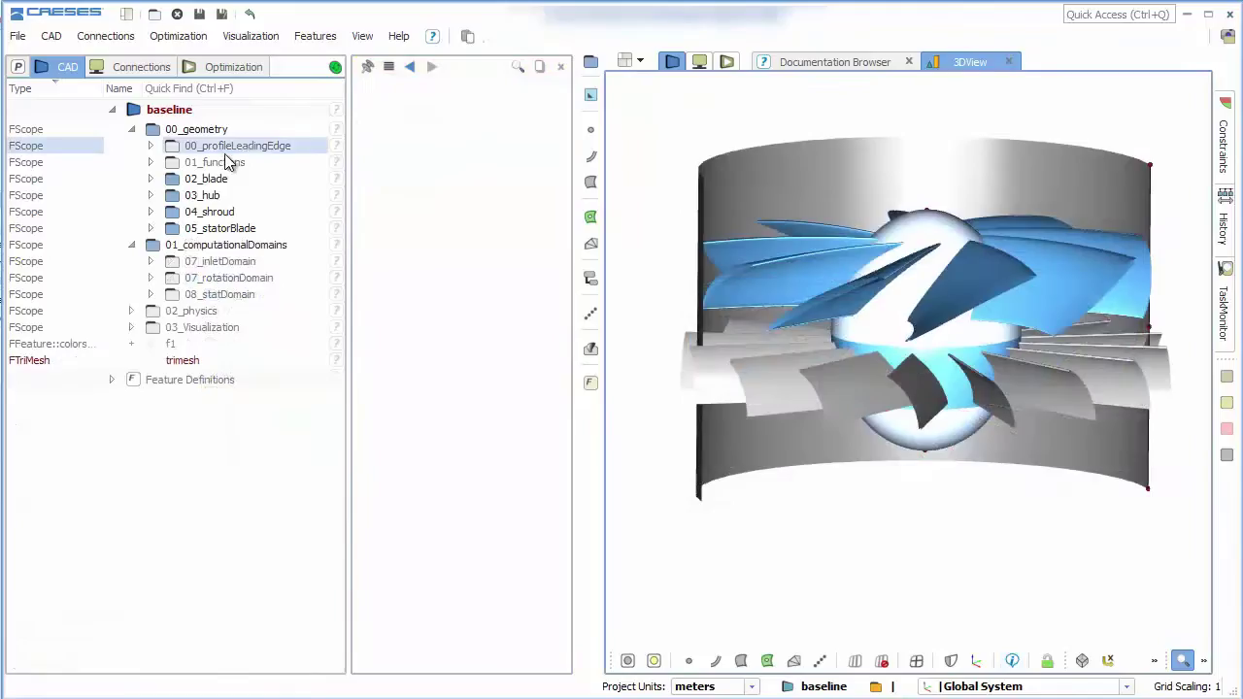
# - Hide the blade, hub, shroud and stator blade geometry
pyautogui.click(172, 179)
pyautogui.click(172, 195)
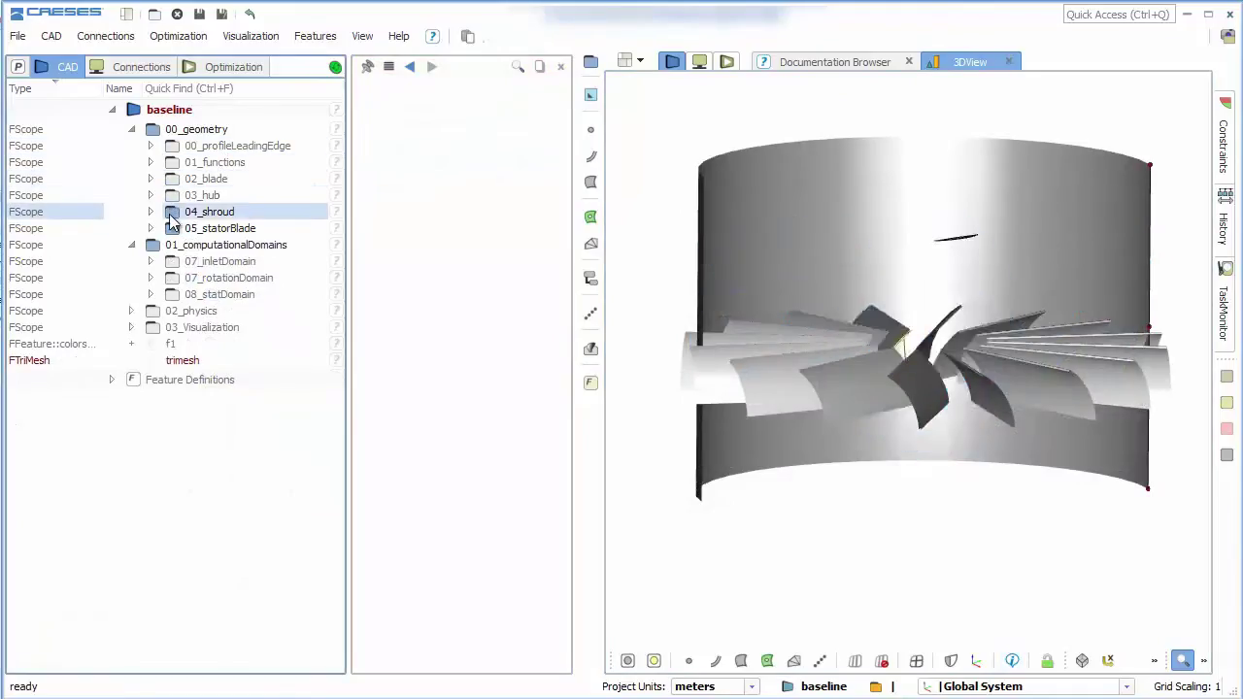
pyautogui.click(172, 212)
pyautogui.click(172, 228)
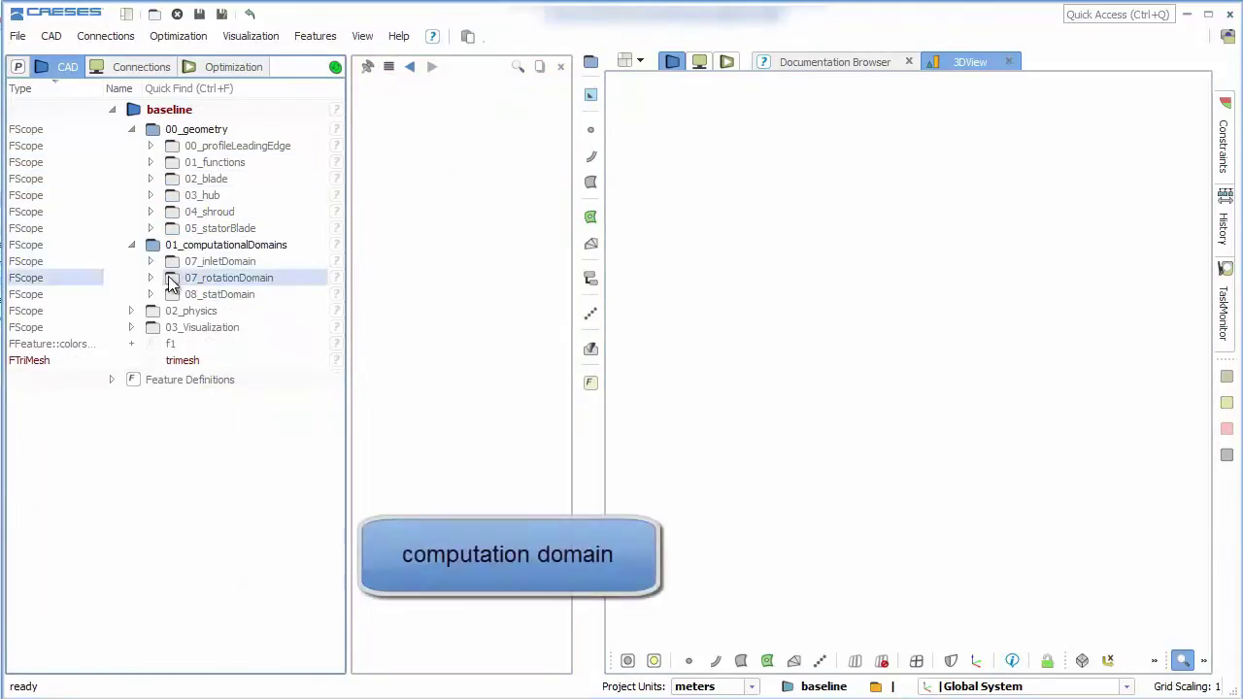
# - Inspect the 07_rotationDomain surfaces and blade mesh, then hide them again
pyautogui.click(151, 278)
pyautogui.click(190, 344)
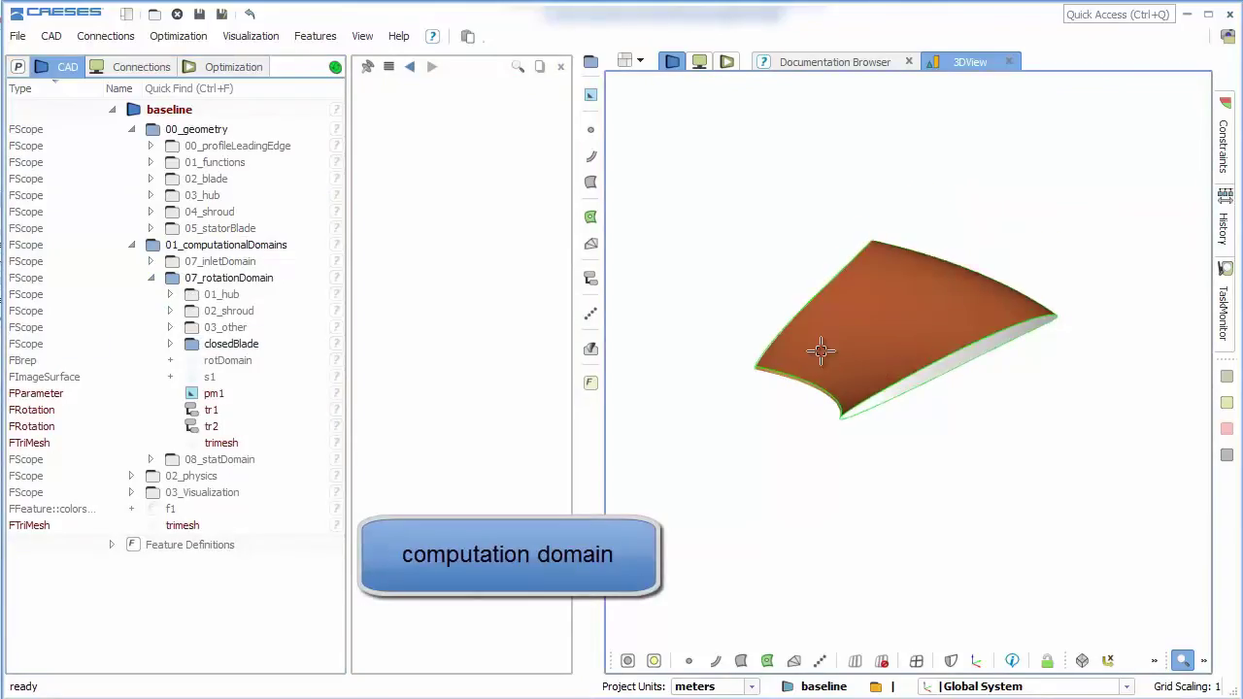
pyautogui.click(918, 661)
pyautogui.click(918, 662)
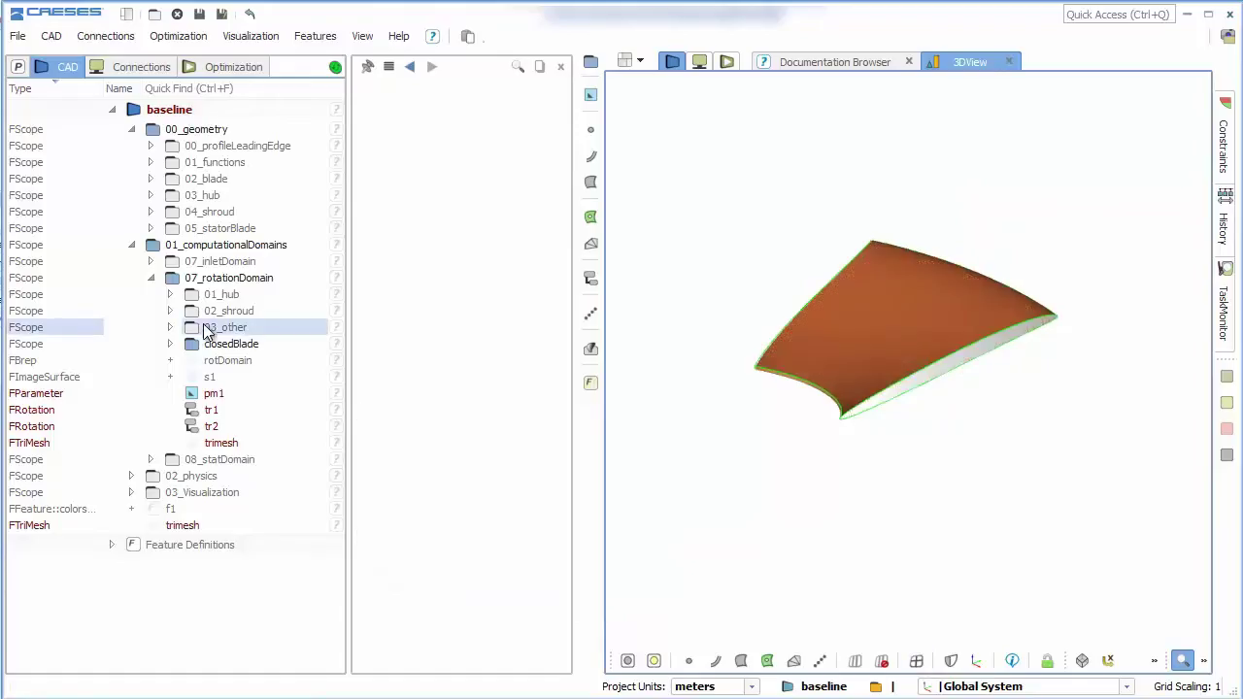
pyautogui.click(194, 296)
pyautogui.click(193, 313)
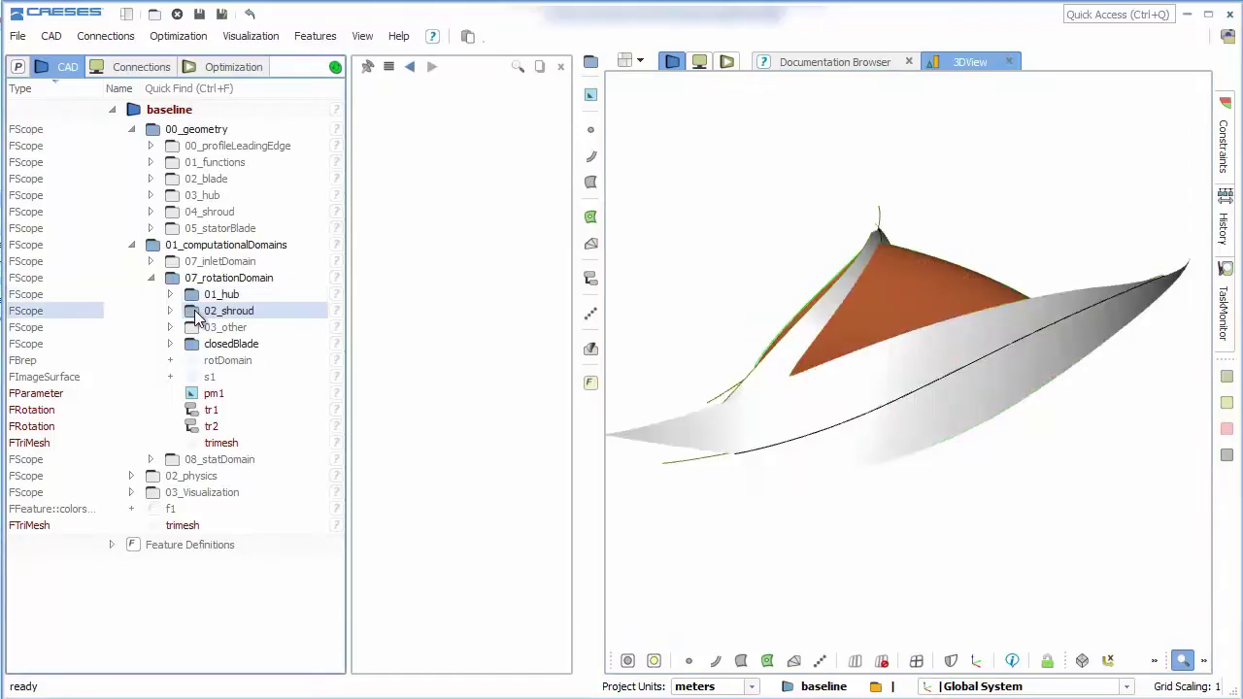
pyautogui.click(194, 328)
pyautogui.click(193, 345)
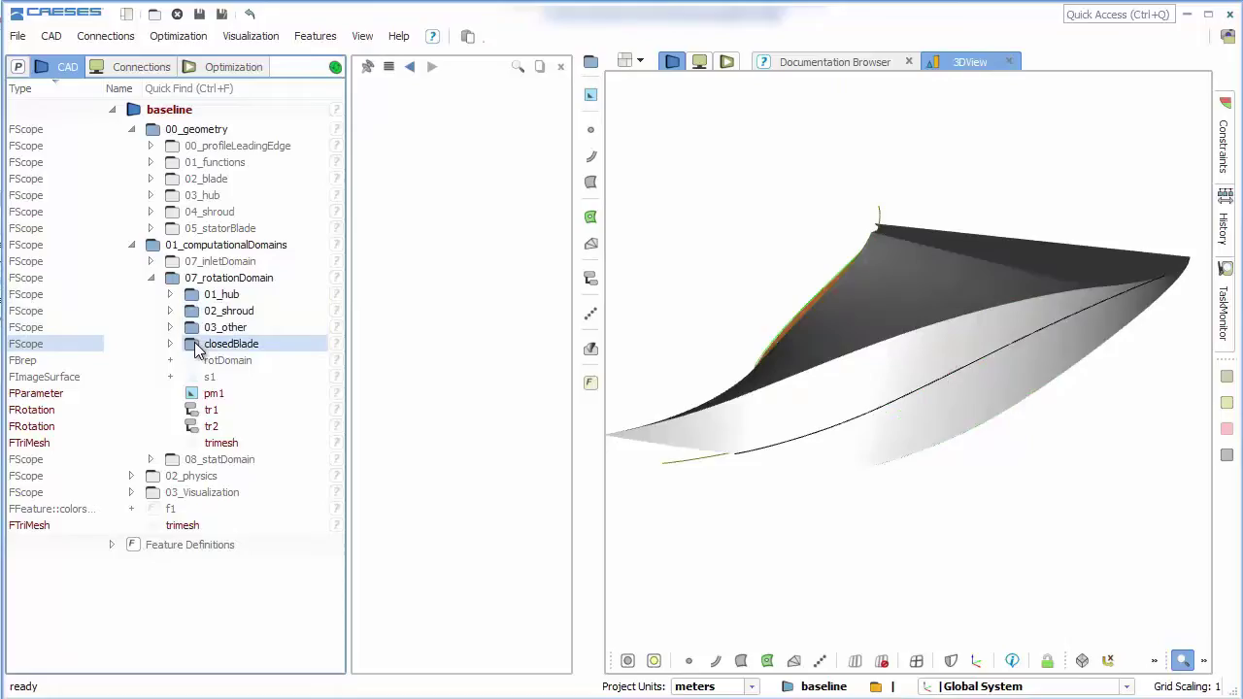
pyautogui.click(193, 328)
pyautogui.click(193, 312)
pyautogui.click(193, 296)
# - Show the rotDomain solid and inspect its mesh from several angles
pyautogui.click(193, 360)
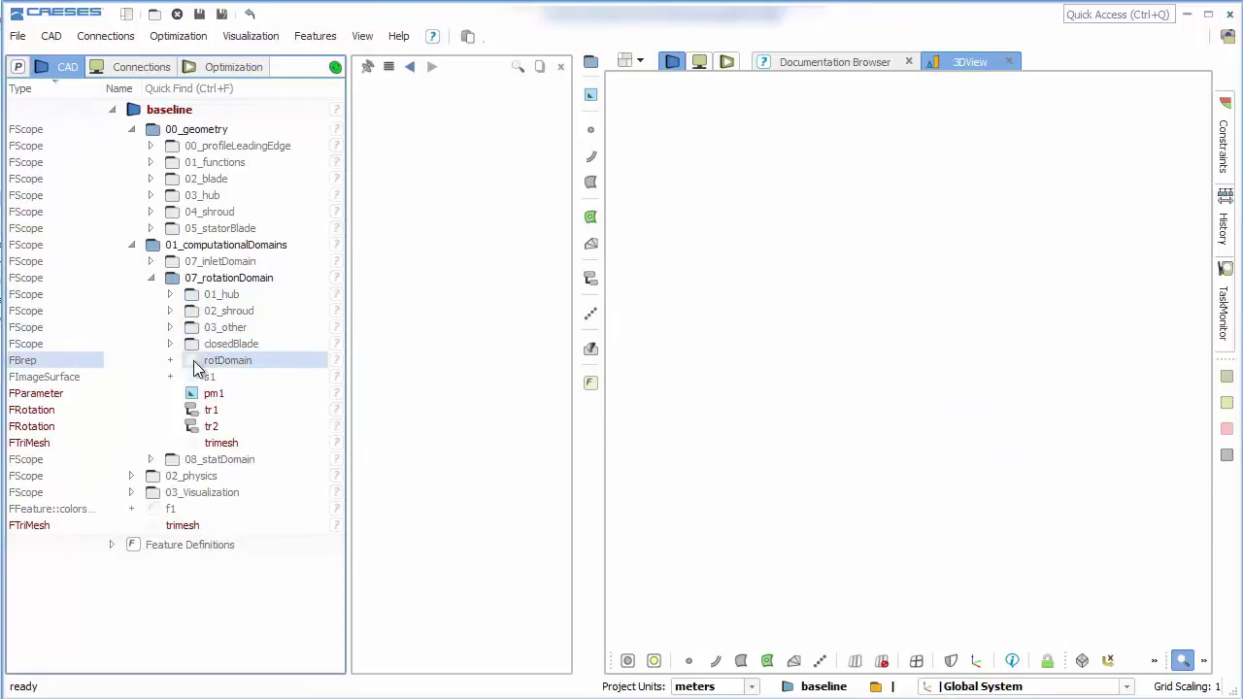
pyautogui.moveTo(754, 353)
pyautogui.mouseDown()
pyautogui.moveTo(933, 352)
pyautogui.moveTo(757, 360)
pyautogui.mouseUp()
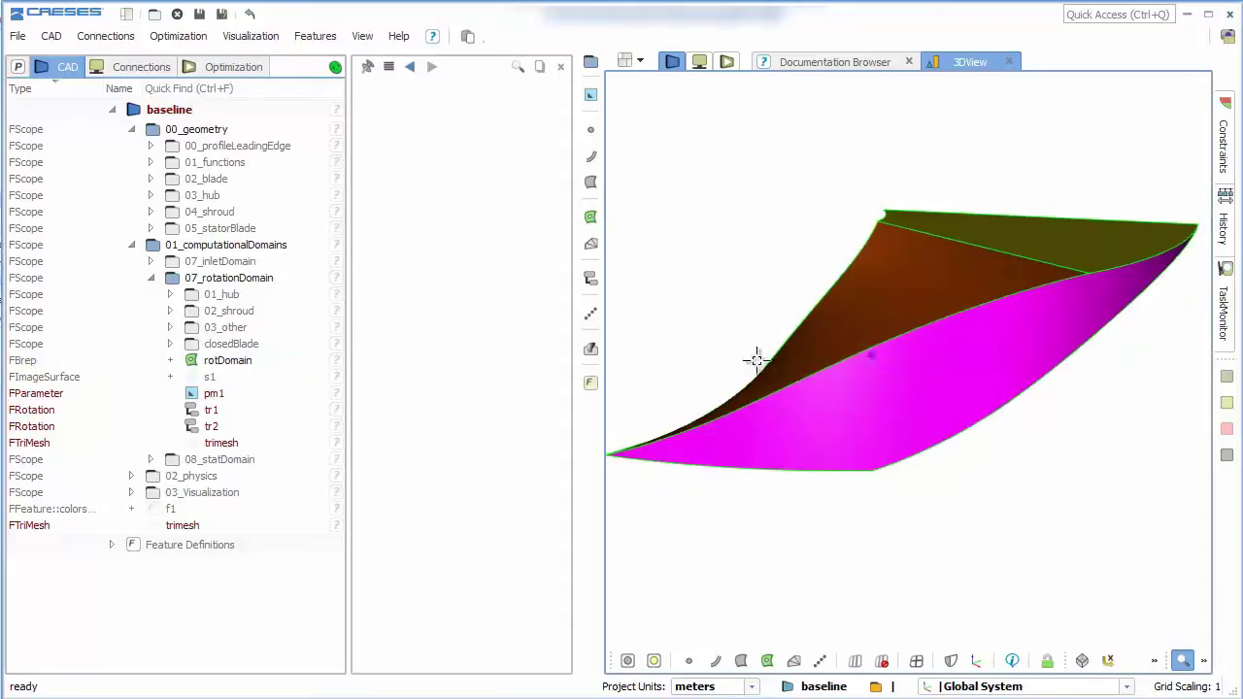
pyautogui.click(914, 661)
pyautogui.moveTo(915, 502); pyautogui.dragTo(947, 464)
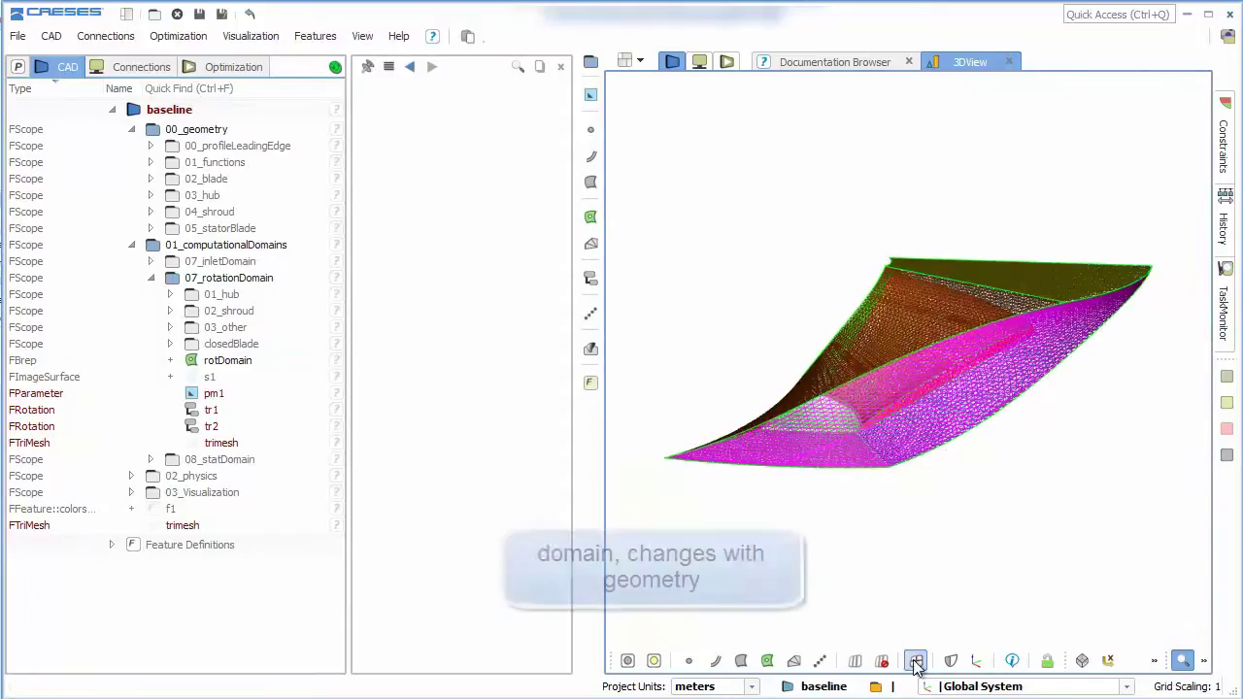
pyautogui.click(916, 662)
pyautogui.click(150, 278)
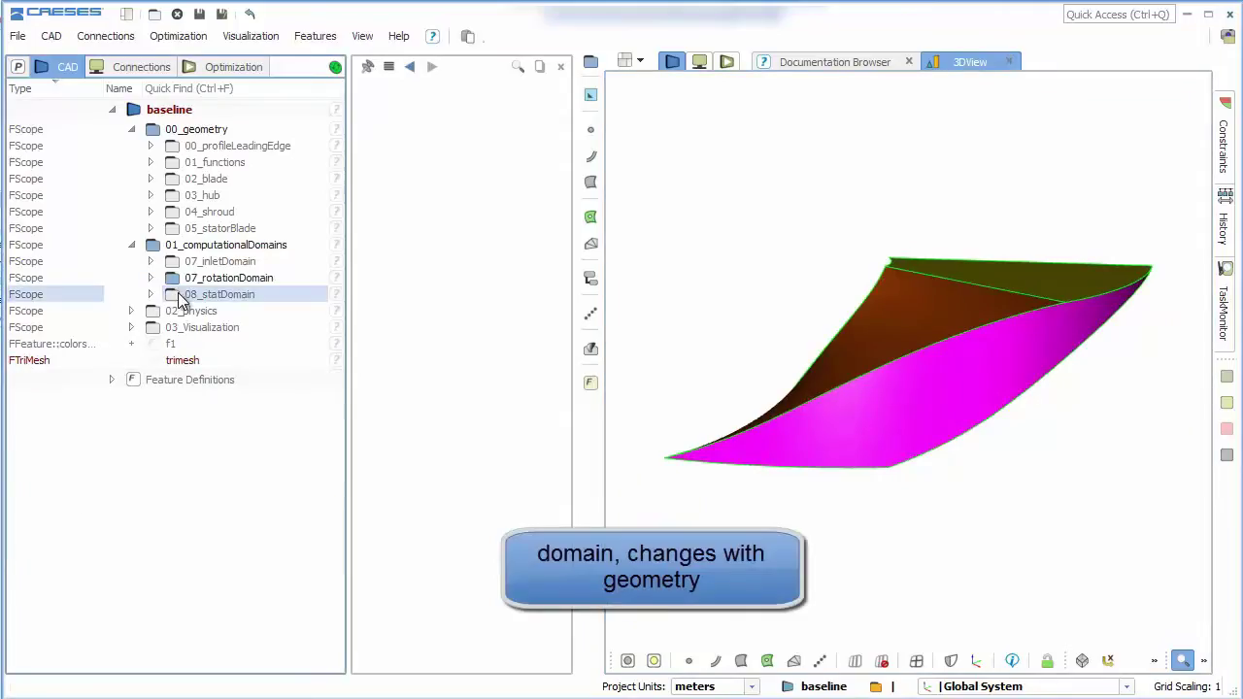
# - Show the stator domain, hub and inlet domain together
pyautogui.click(172, 294)
pyautogui.scroll(-2, 763, 379)
pyautogui.moveTo(785, 406)
pyautogui.mouseDown()
pyautogui.moveTo(816, 398)
pyautogui.moveTo(804, 391)
pyautogui.mouseUp()
pyautogui.click(172, 195)
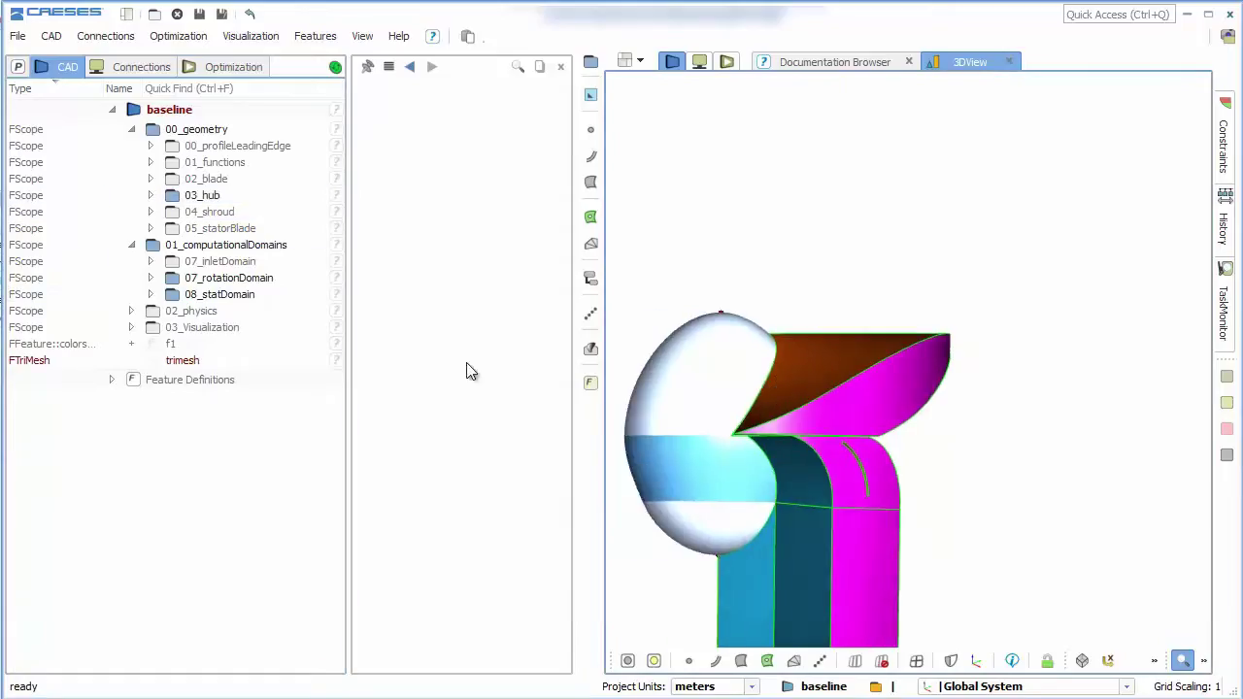
pyautogui.click(172, 262)
pyautogui.moveTo(795, 312)
pyautogui.mouseDown()
pyautogui.moveTo(767, 311)
pyautogui.moveTo(797, 314)
pyautogui.mouseUp()
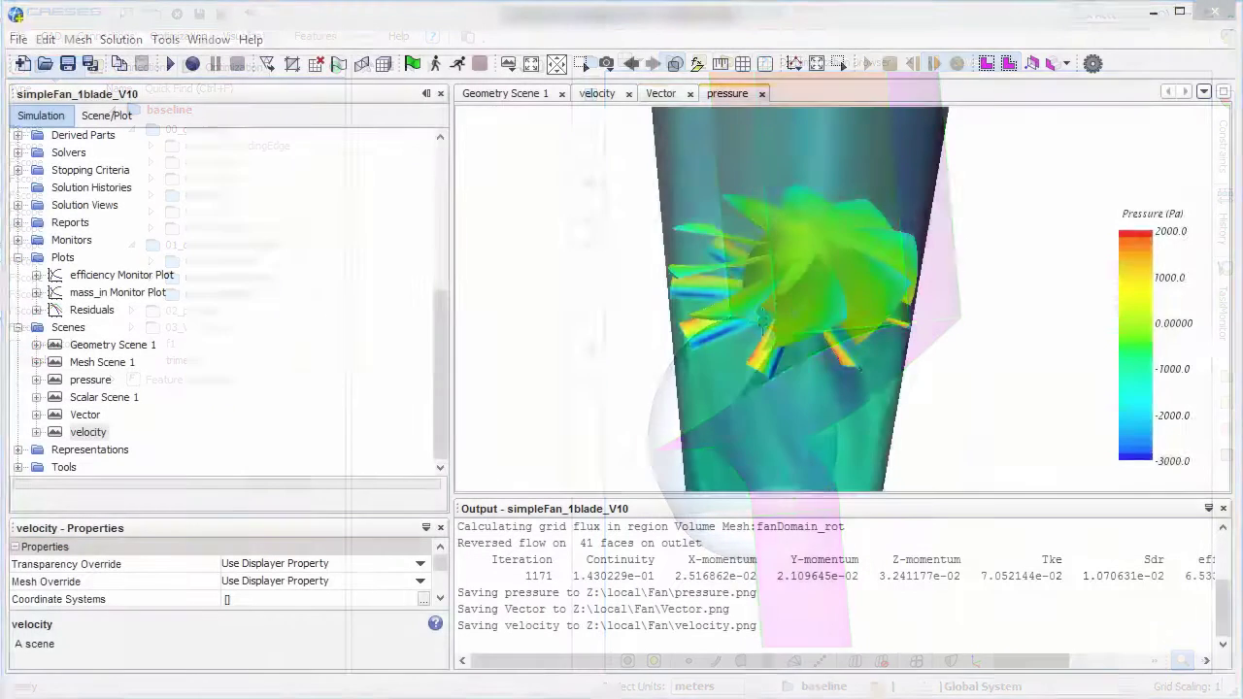
# - Review the vector, velocity and Geometry Scene 1 views
pyautogui.click(669, 96)
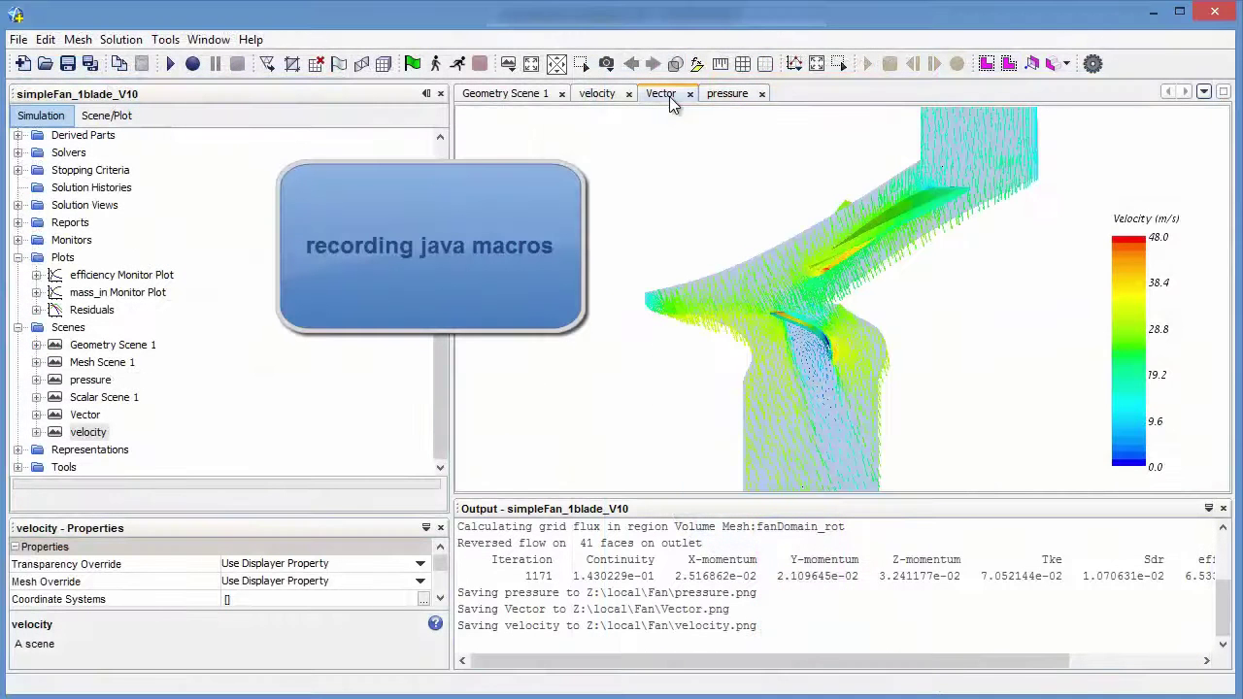
pyautogui.click(604, 96)
pyautogui.click(522, 94)
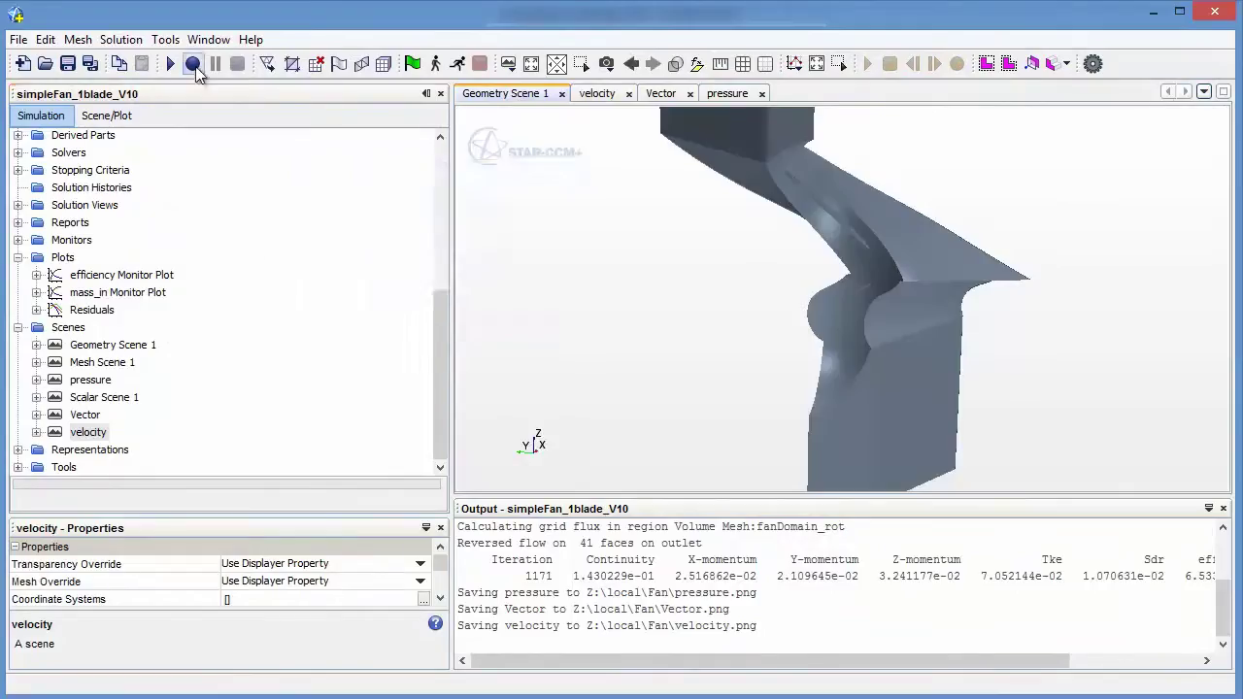
# - Start recording a Java macro named setupCase
pyautogui.click(193, 64)
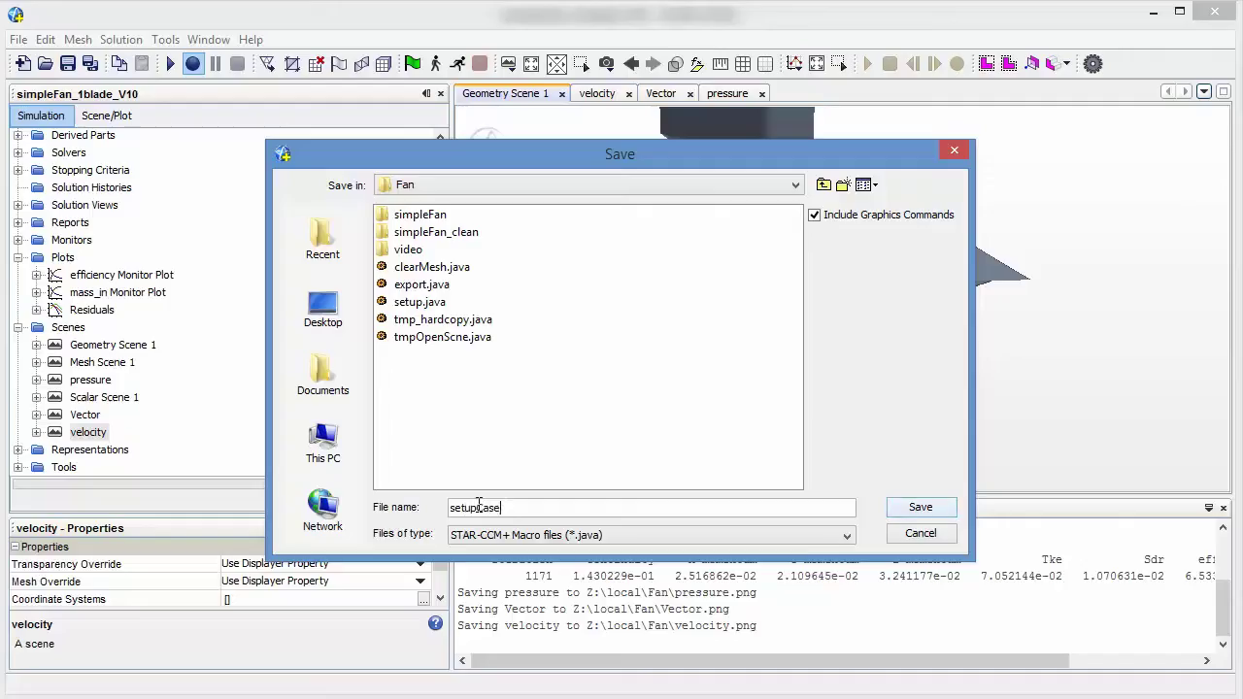
pyautogui.press('Return')
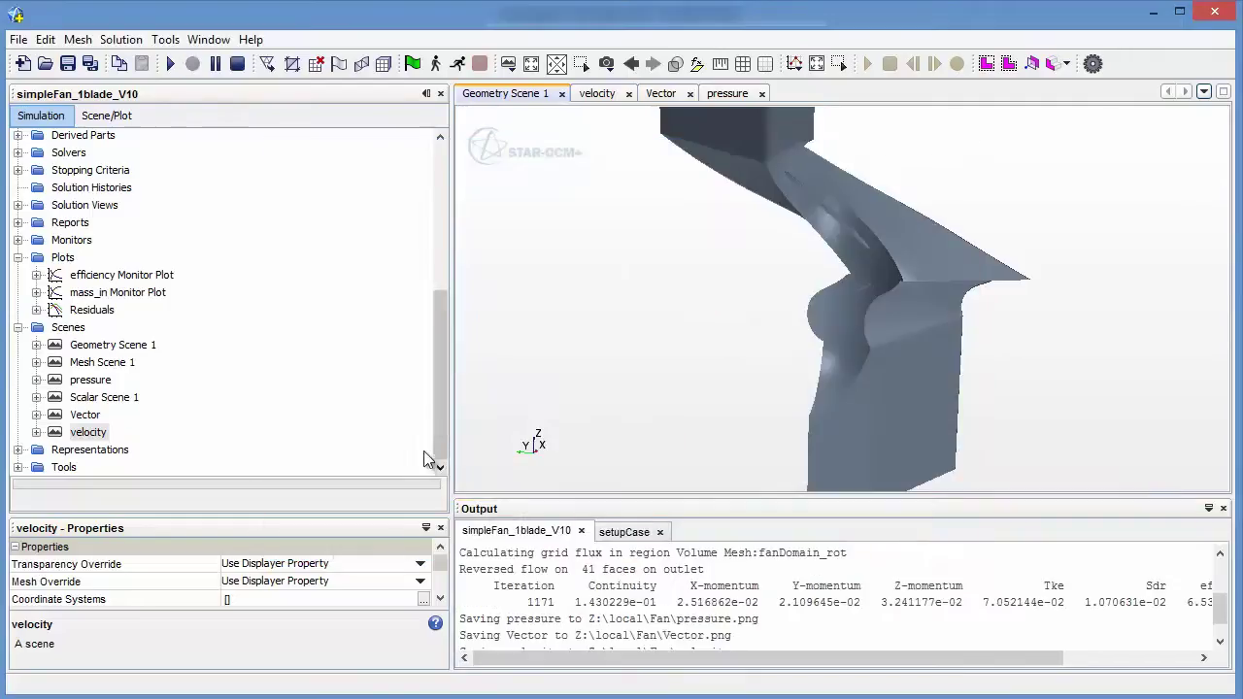
pyautogui.moveTo(438, 417); pyautogui.dragTo(440, 259)
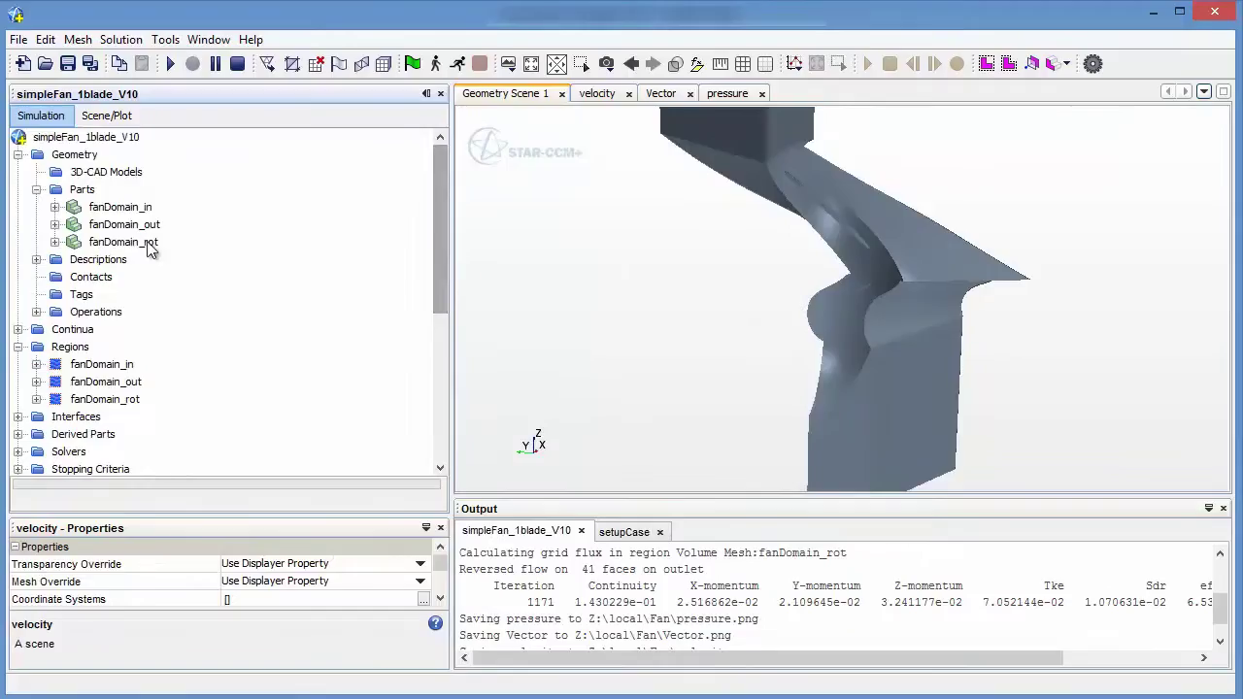
# - Replace part fanDomain_in with fanDomain_in.stl, without opening a geometry scene
pyautogui.click(107, 207)
pyautogui.rightClick(107, 207)
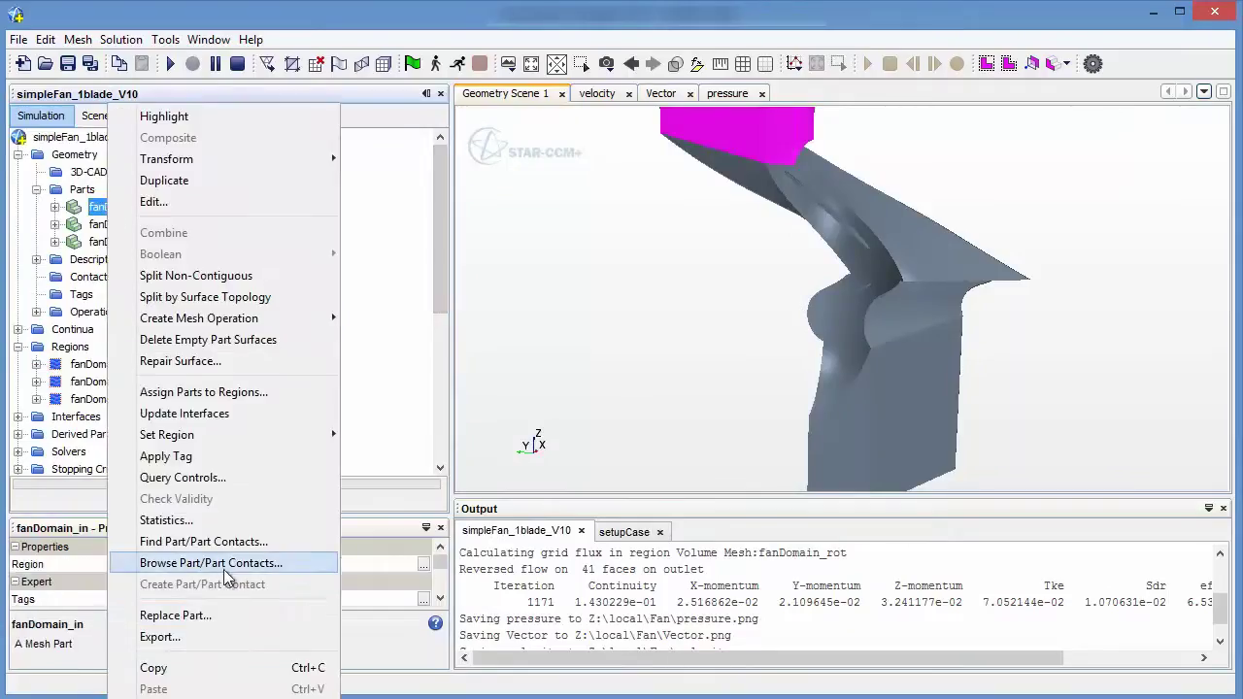
pyautogui.click(205, 611)
pyautogui.click(587, 535)
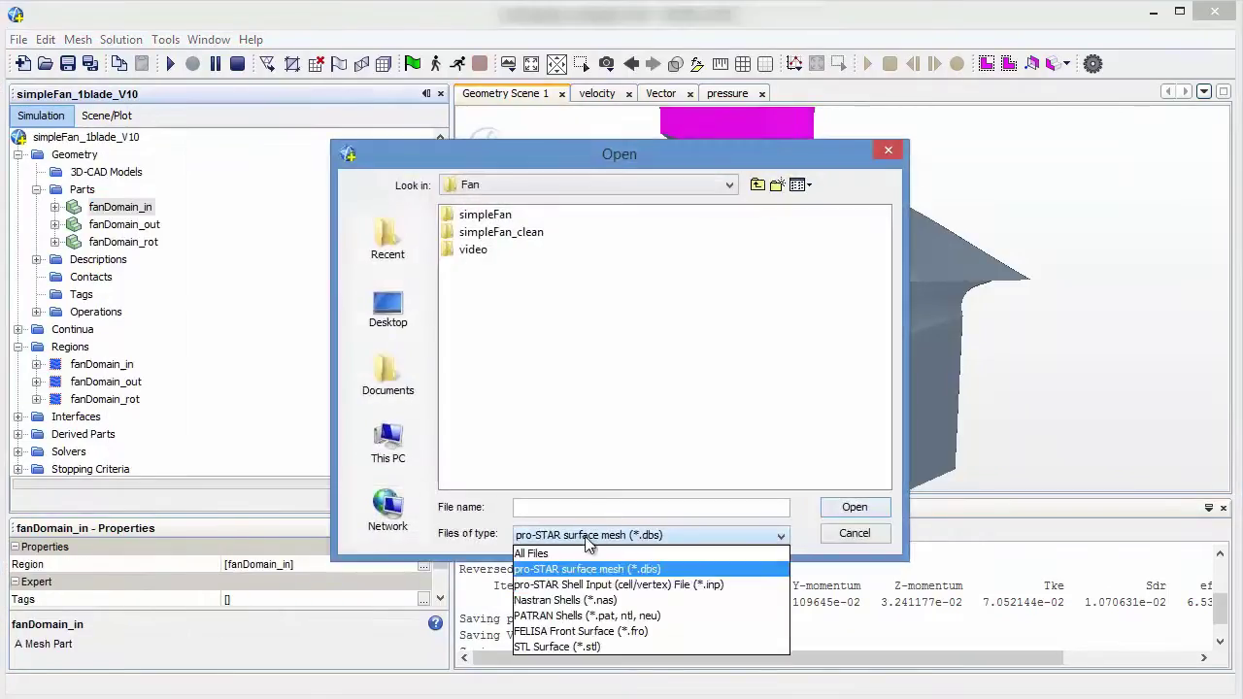
pyautogui.click(569, 646)
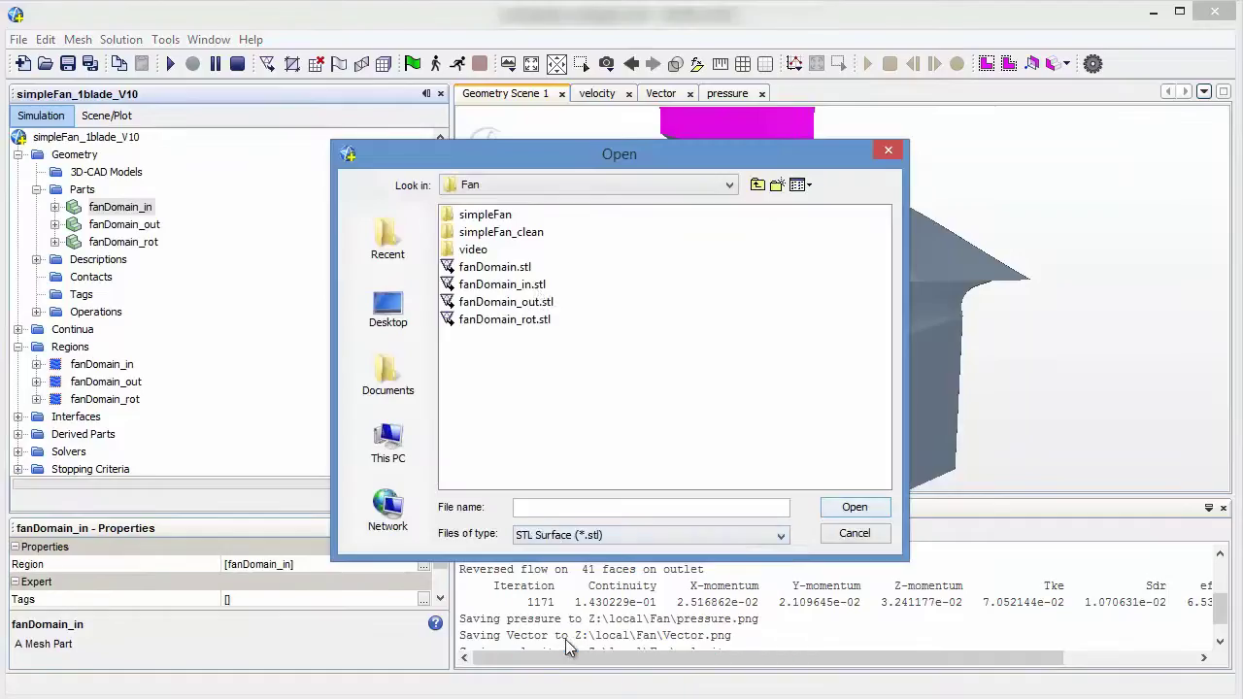
pyautogui.click(524, 284)
pyautogui.click(847, 512)
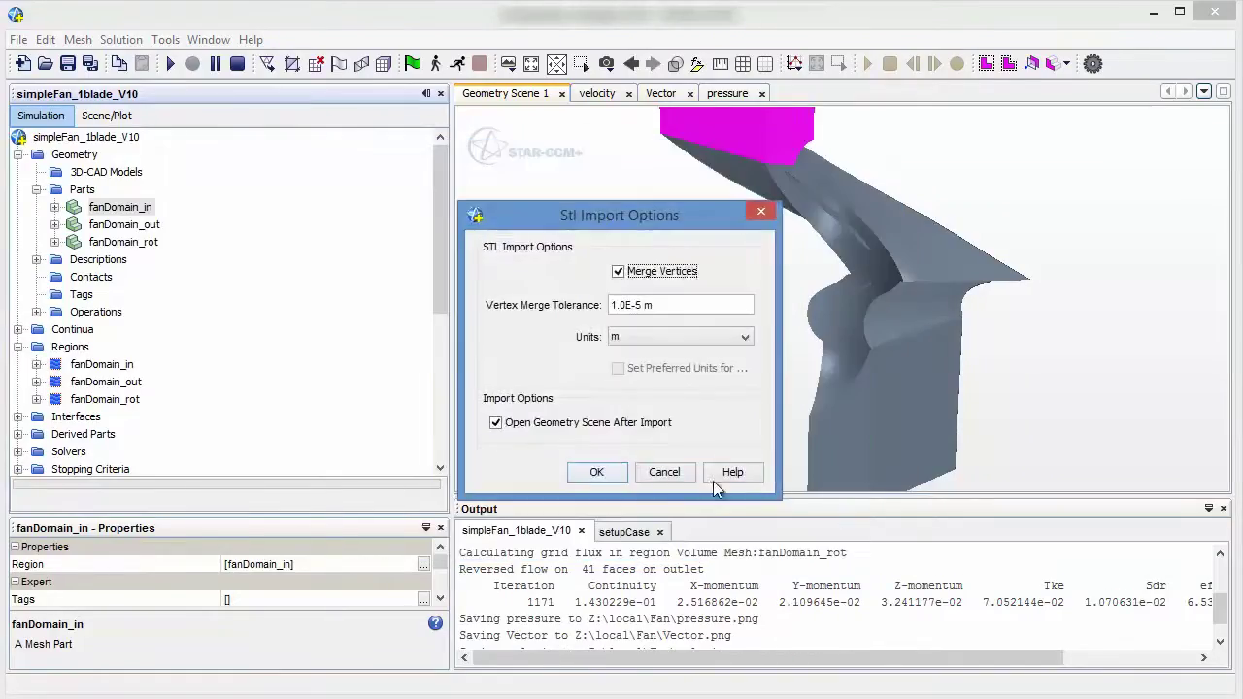
pyautogui.click(592, 427)
pyautogui.click(596, 472)
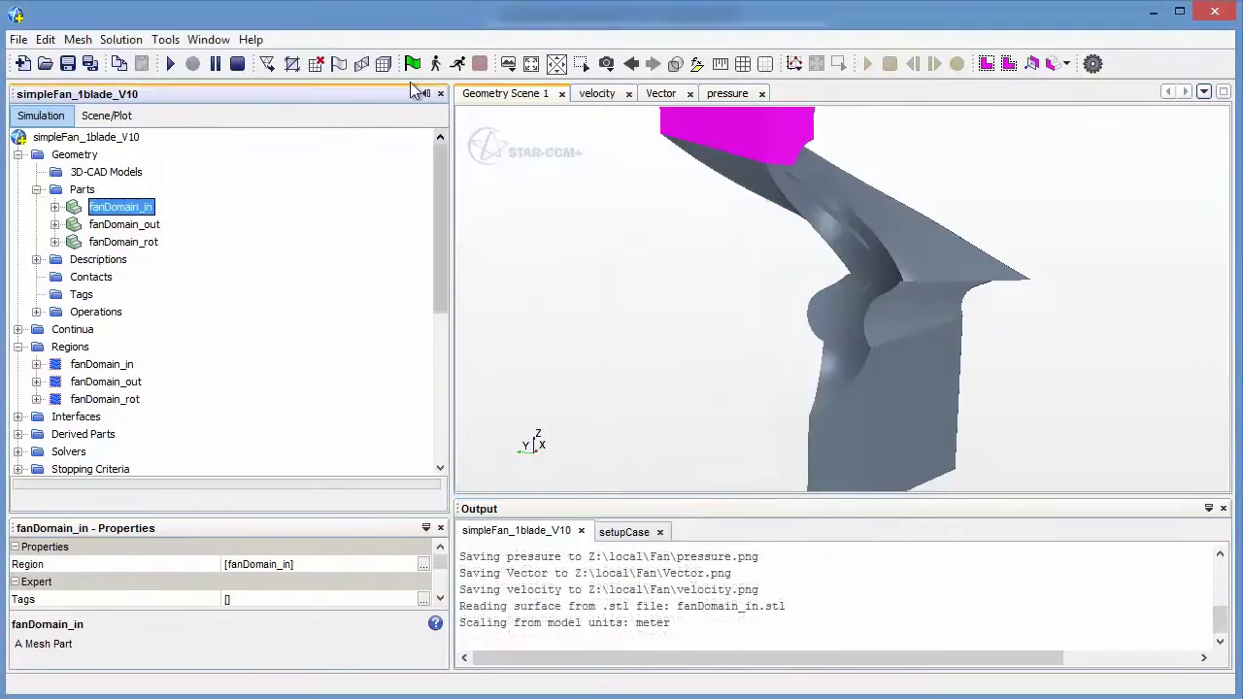
# - Generate the mesh and set the Maximum Steps stopping criterion to 2001
pyautogui.click(389, 67)
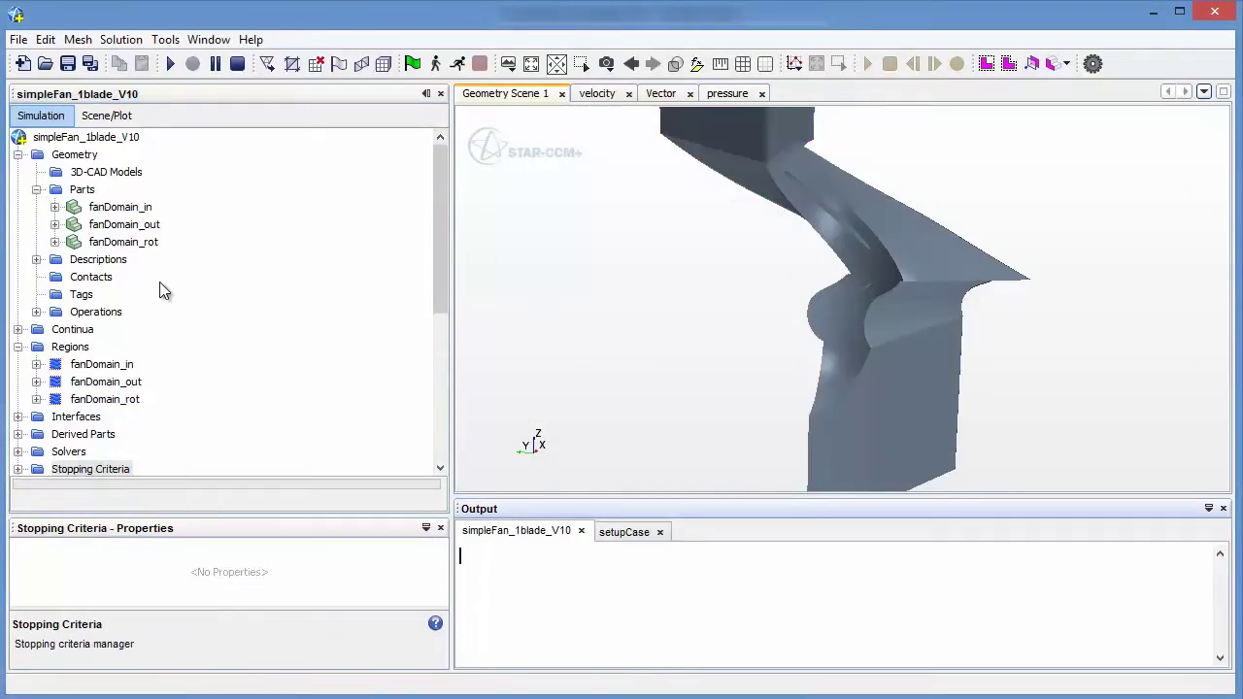
pyautogui.scroll(-2, 150, 292)
pyautogui.click(17, 365)
pyautogui.click(89, 383)
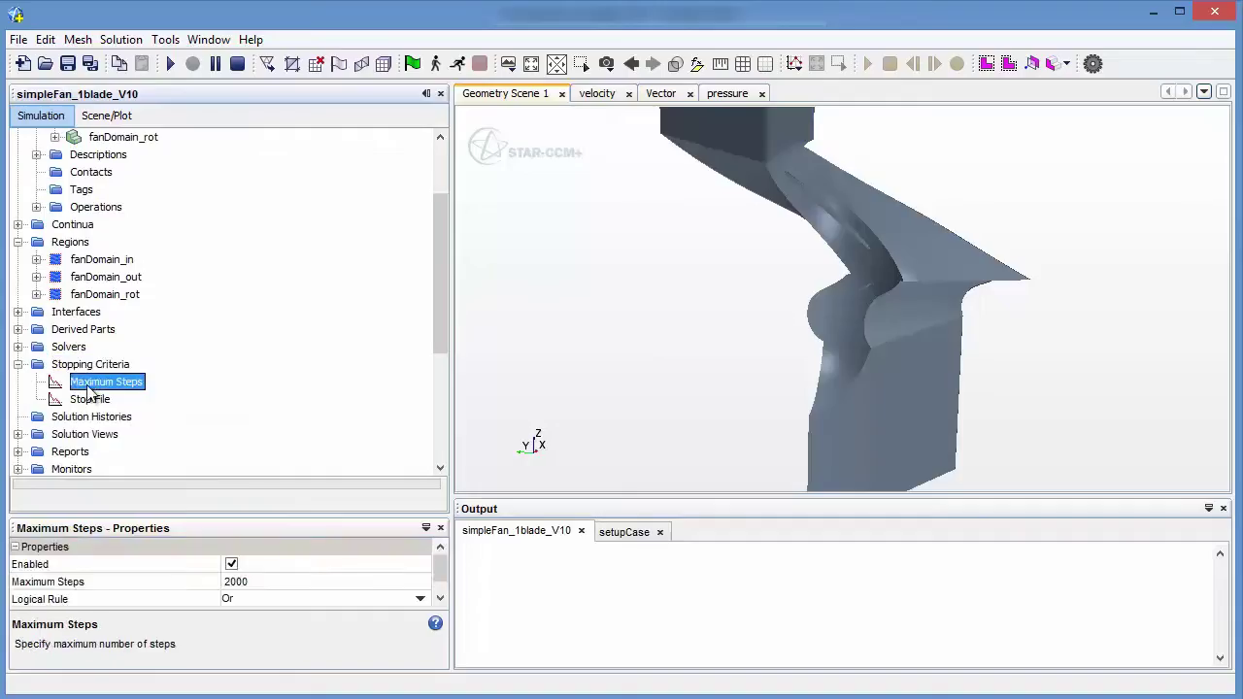
pyautogui.click(263, 581)
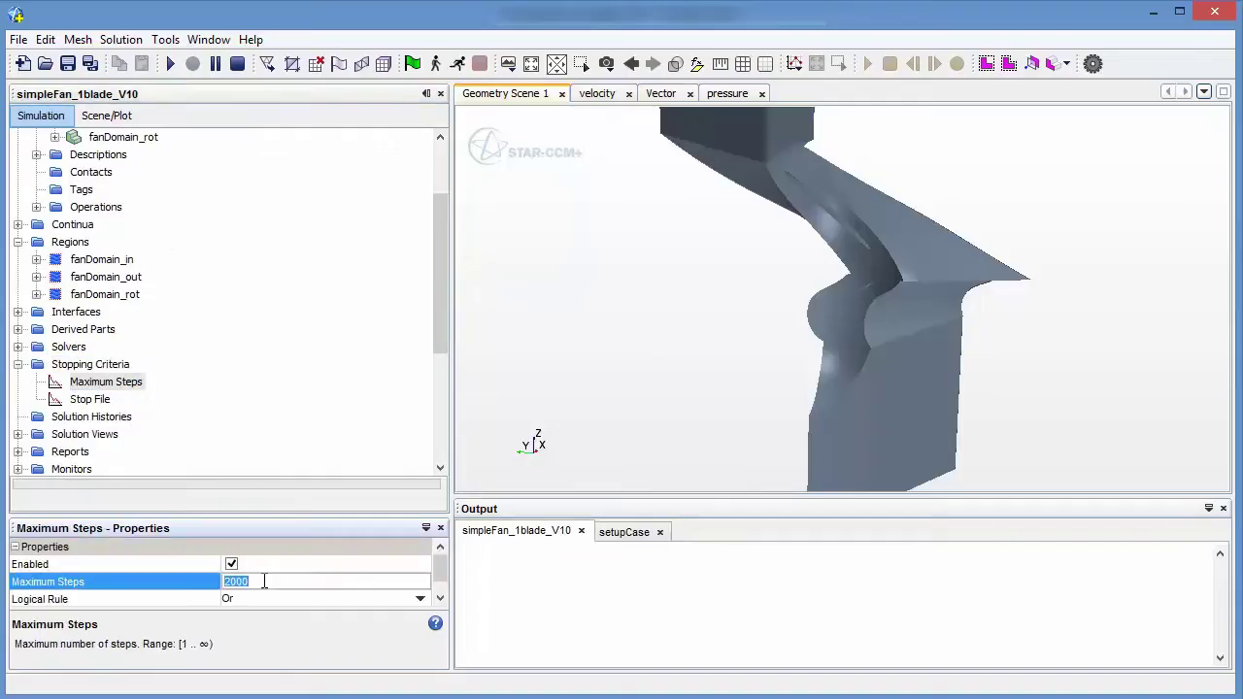
pyautogui.press('Return')
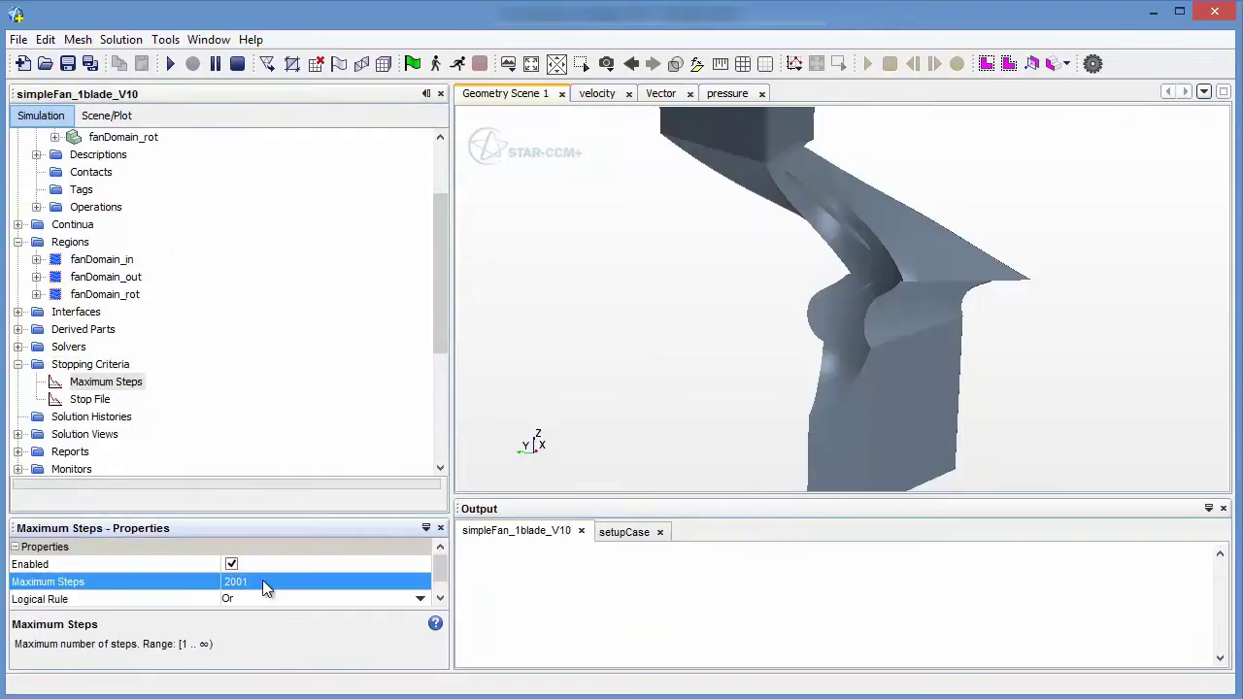
# - Run the simulation to completion and view the residuals plot
pyautogui.hotkey('ctrl', 'r')
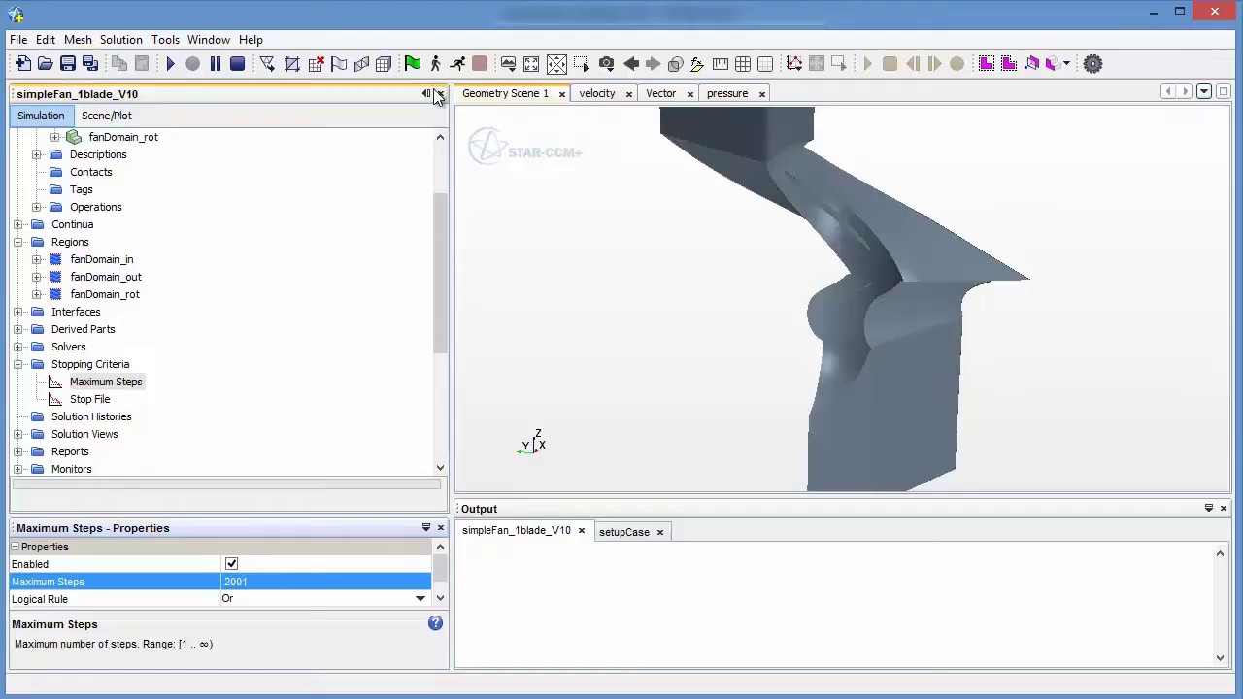
pyautogui.click(480, 64)
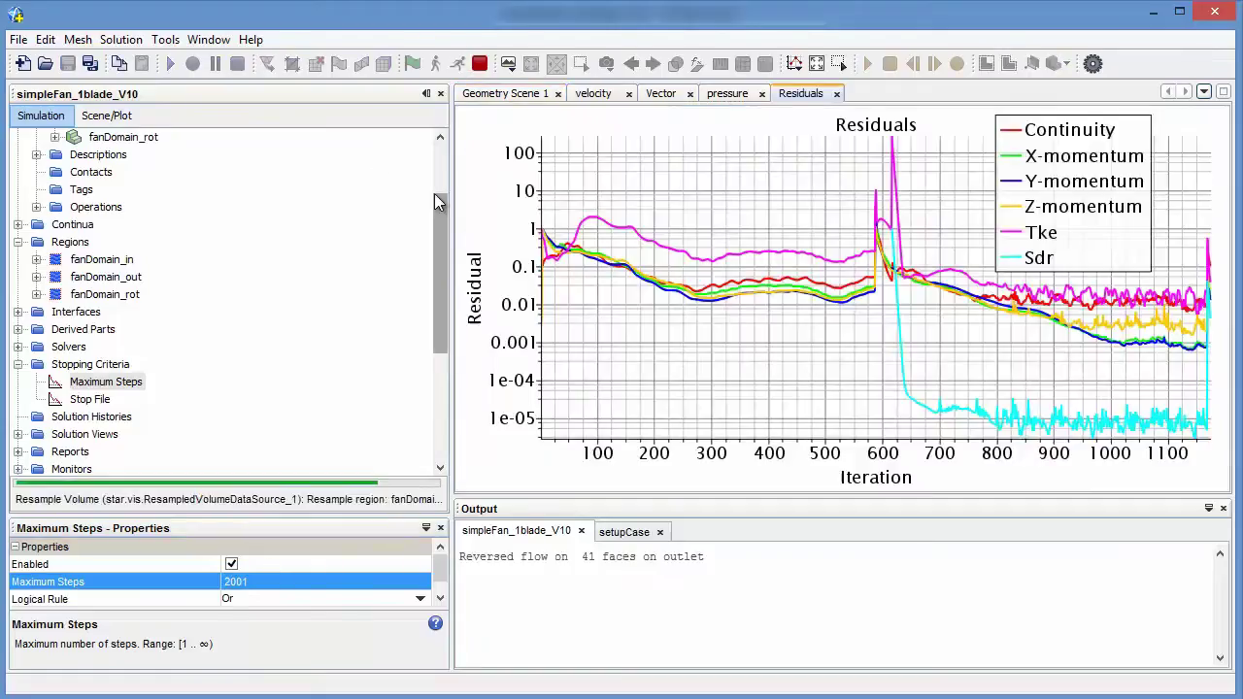
pyautogui.scroll(-3, 374, 260)
pyautogui.scroll(-1, 375, 262)
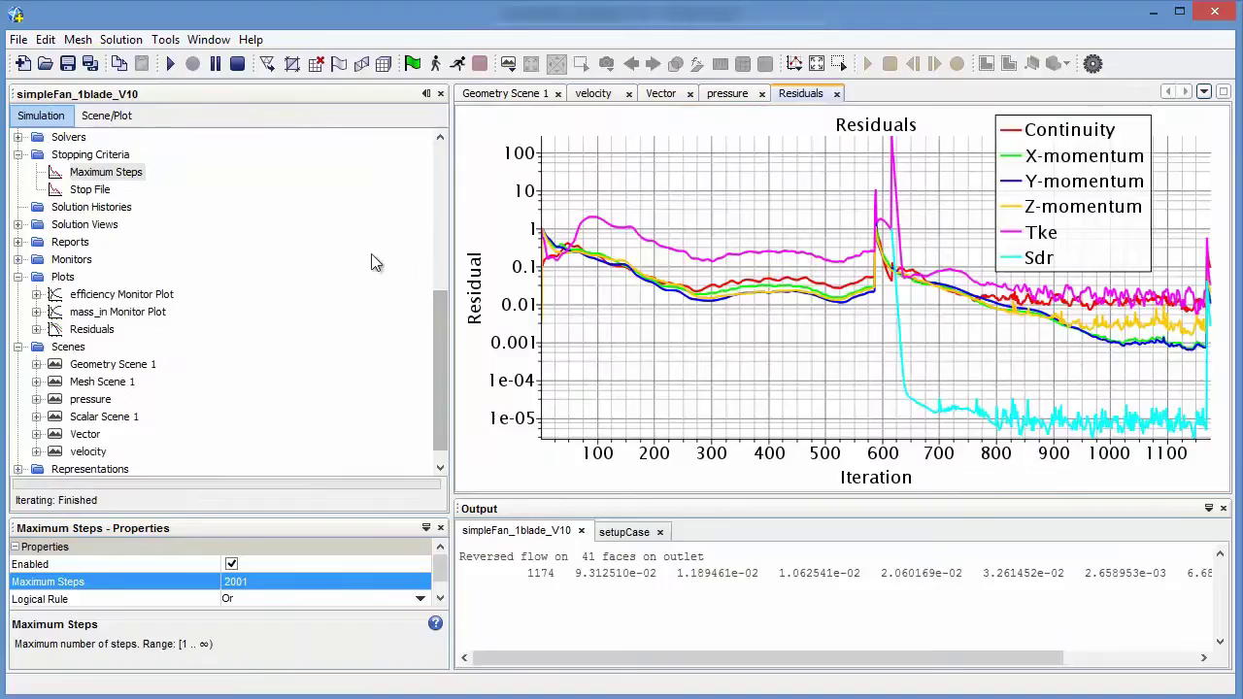
# - Export the efficiency Monitor Plot data to efficiency.csv, overwriting the existing file
pyautogui.doubleClick(97, 296)
pyautogui.rightClick(97, 297)
pyautogui.click(144, 380)
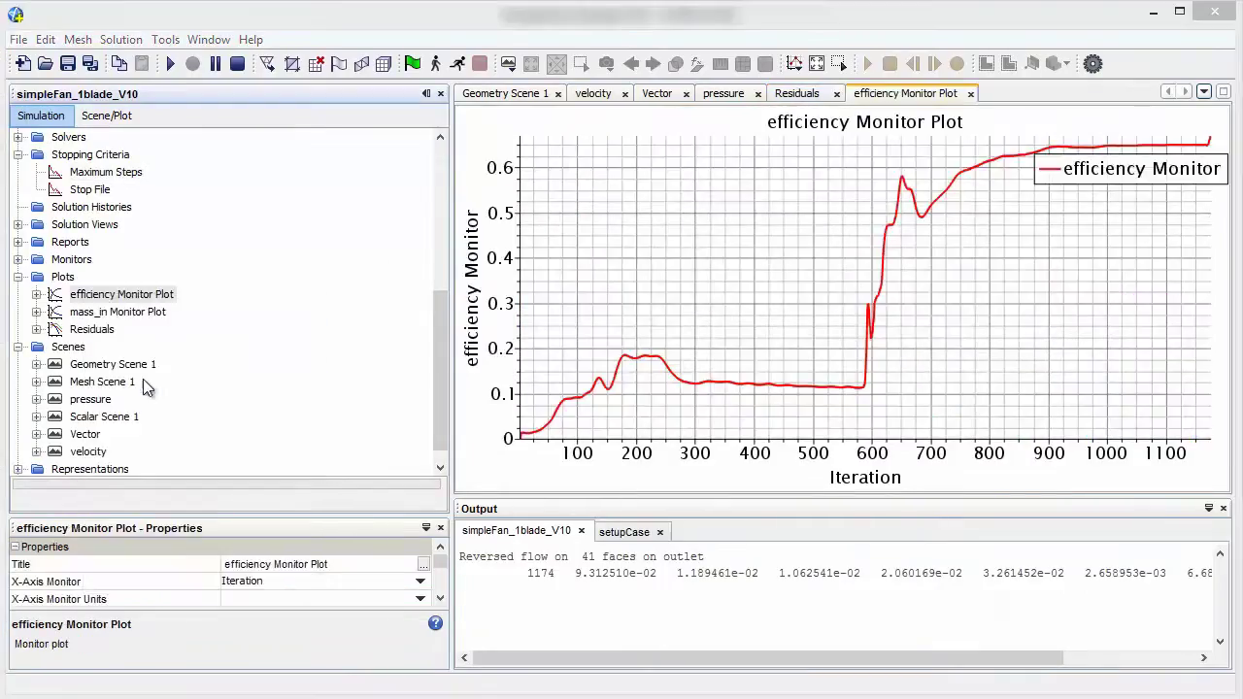
pyautogui.click(442, 274)
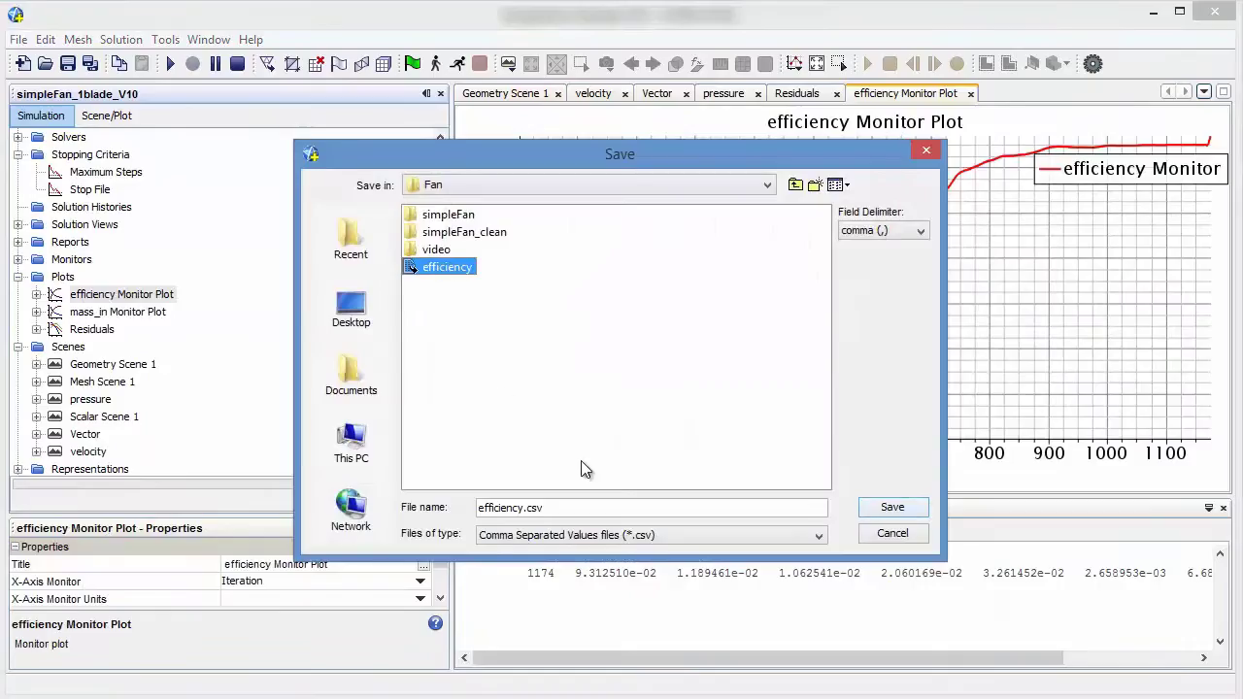
pyautogui.click(895, 511)
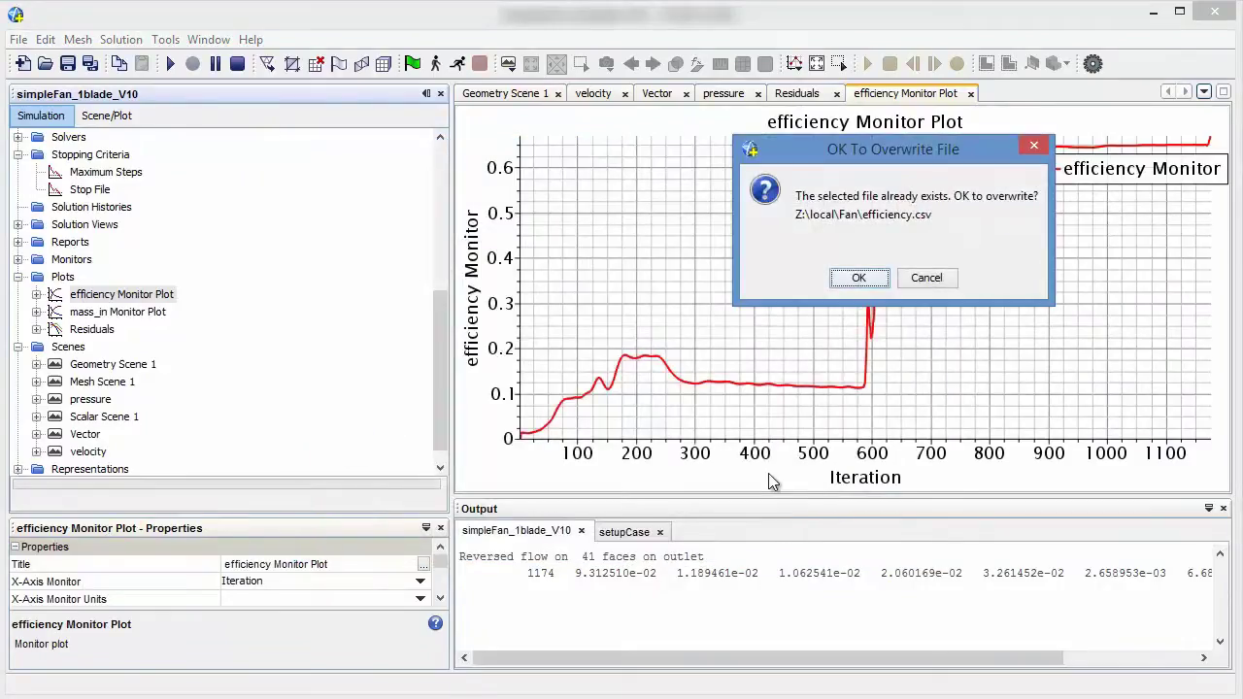
pyautogui.click(857, 279)
# - Export the mesh and solution with lab-frame velocity as the simpleFan EnSight Gold case
pyautogui.click(19, 39)
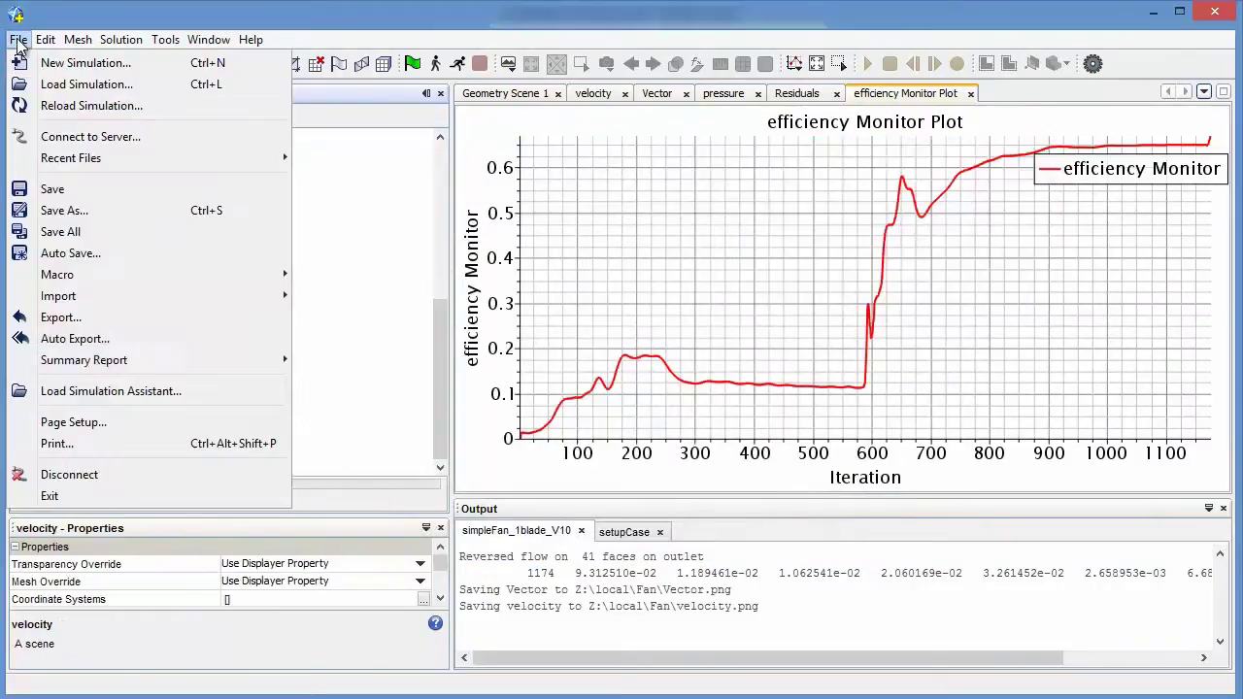
pyautogui.moveTo(88, 361)
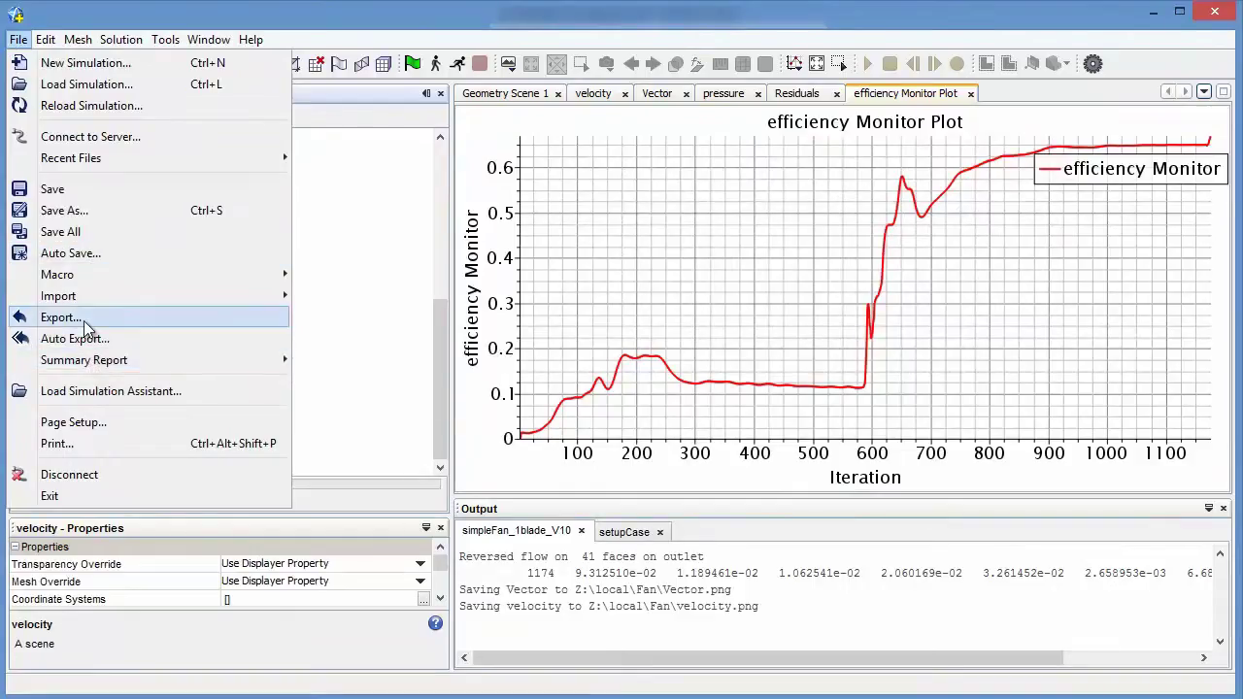
pyautogui.click(84, 320)
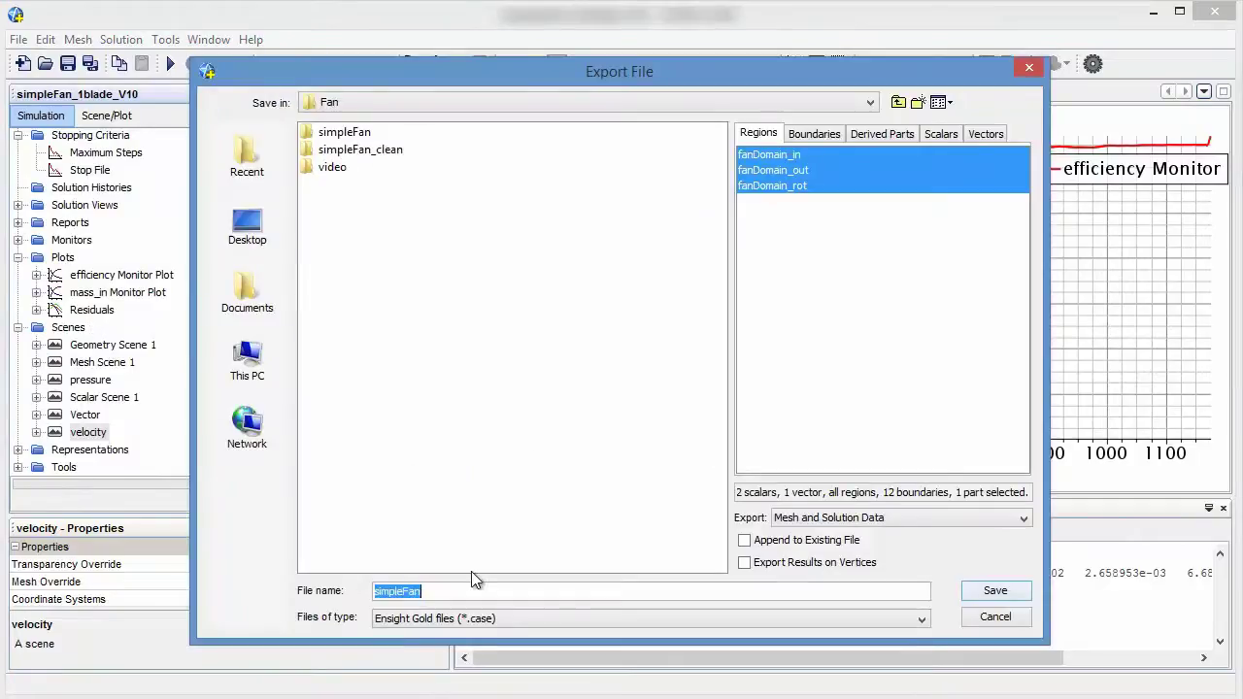
pyautogui.click(476, 624)
pyautogui.click(437, 509)
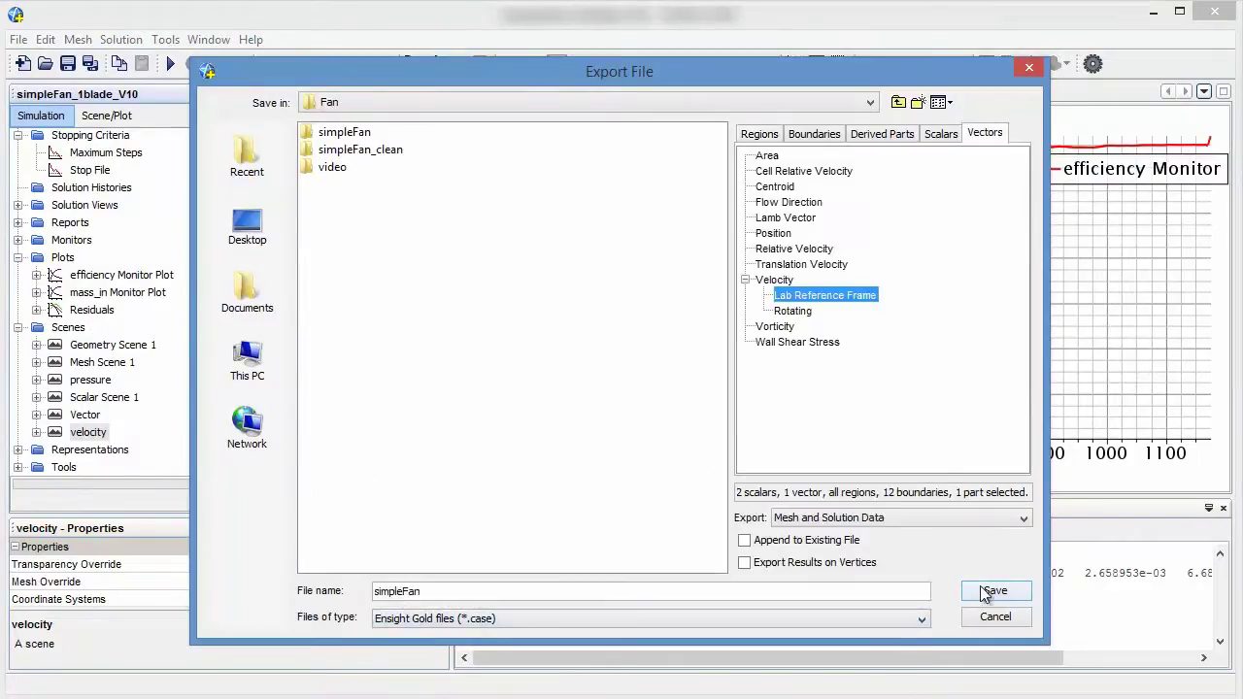
pyautogui.click(986, 592)
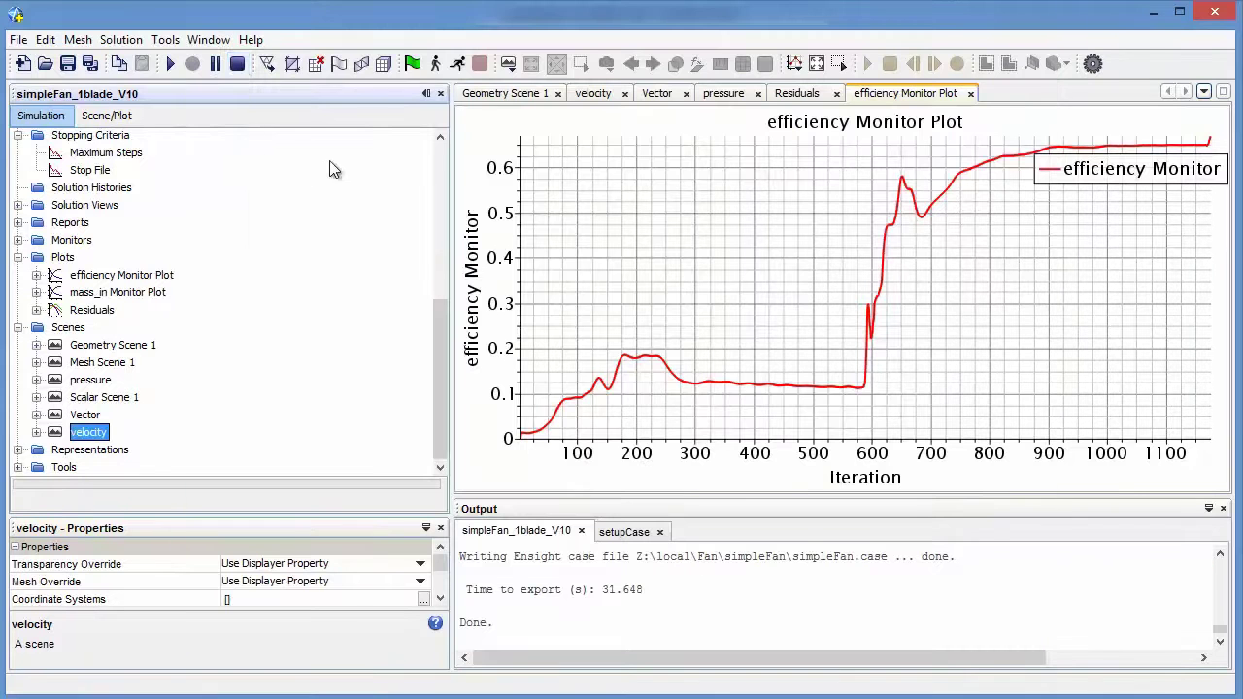
# - Back in CAESES, expand the 07_inletDomain, 07_rotationDomain and 08_statDomain groups
pyautogui.click(238, 64)
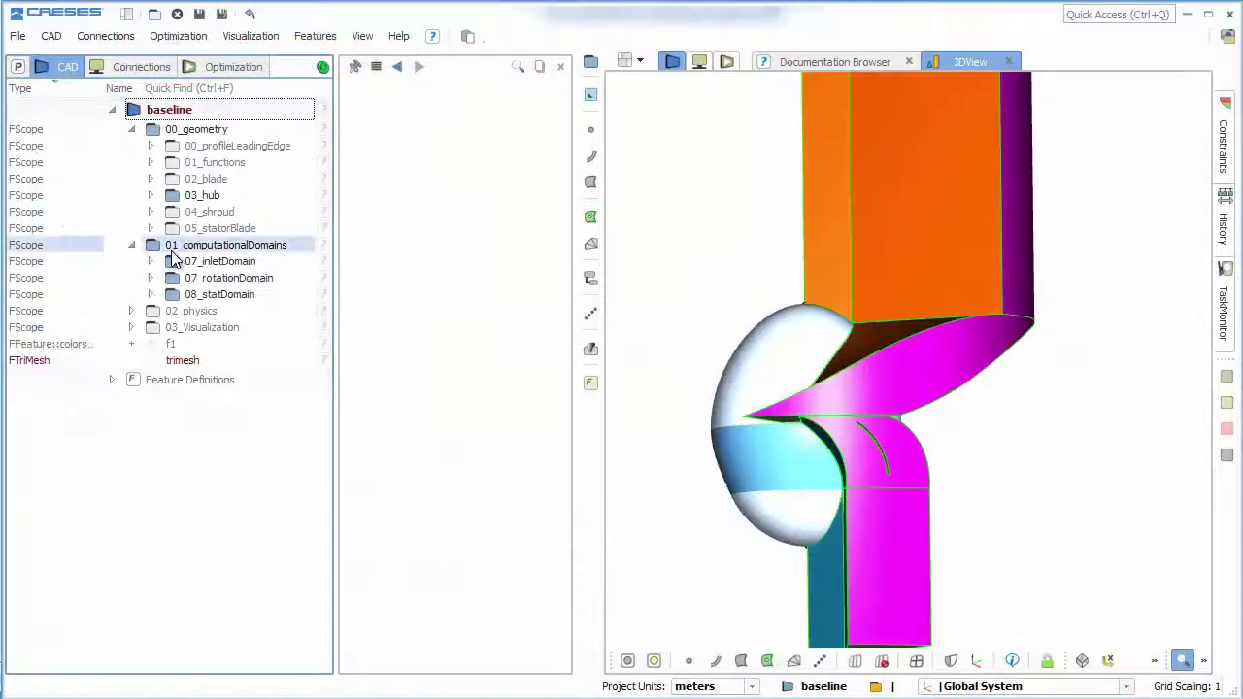
pyautogui.click(151, 261)
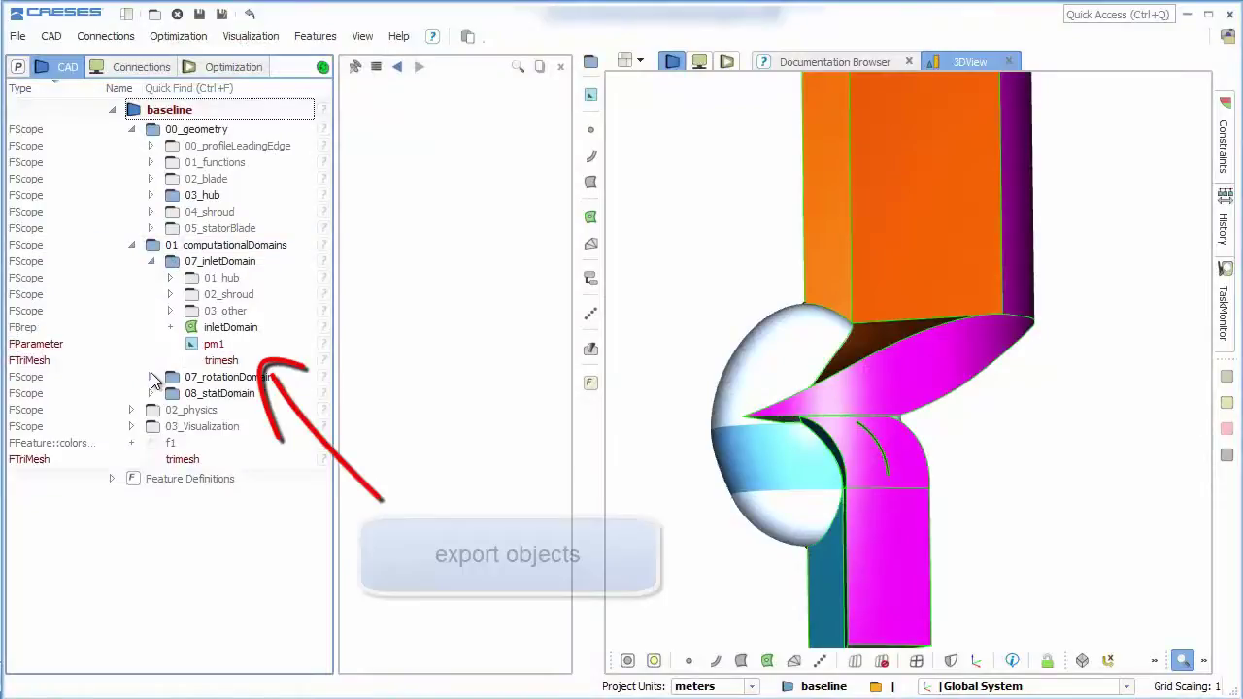
pyautogui.click(150, 377)
pyautogui.click(151, 559)
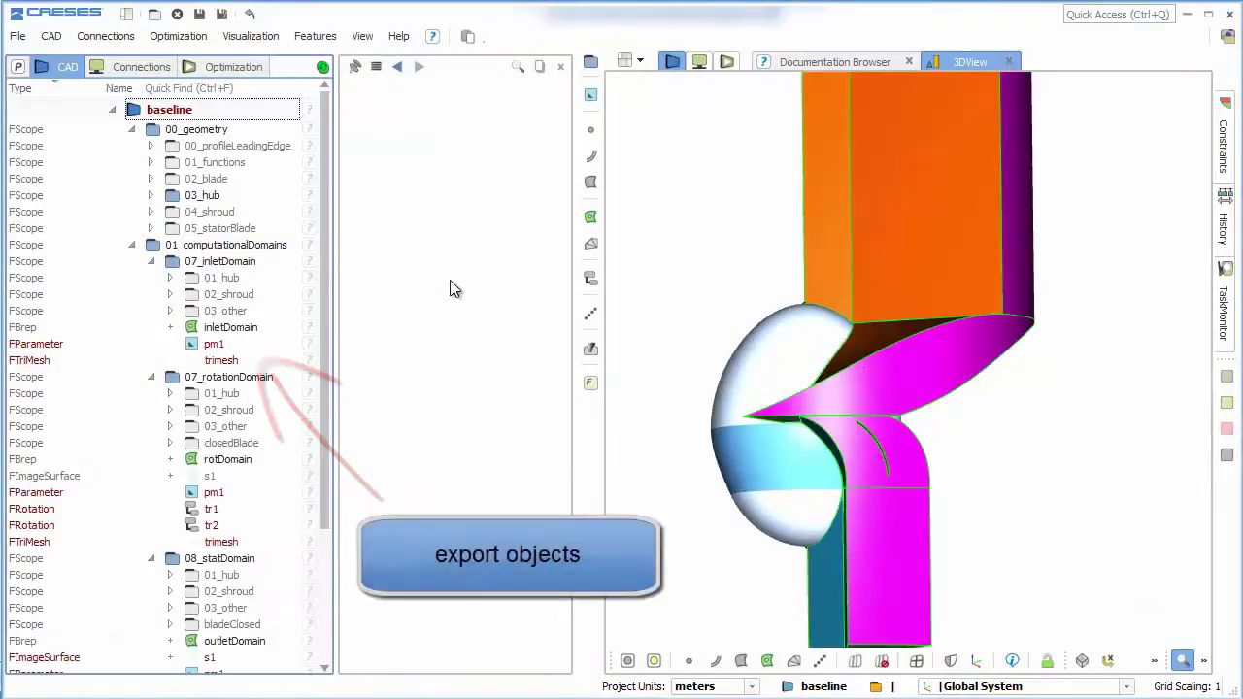
# - From the connection overview, view the setup.java code with rpm, blade counts and iteration limit
pyautogui.click(700, 62)
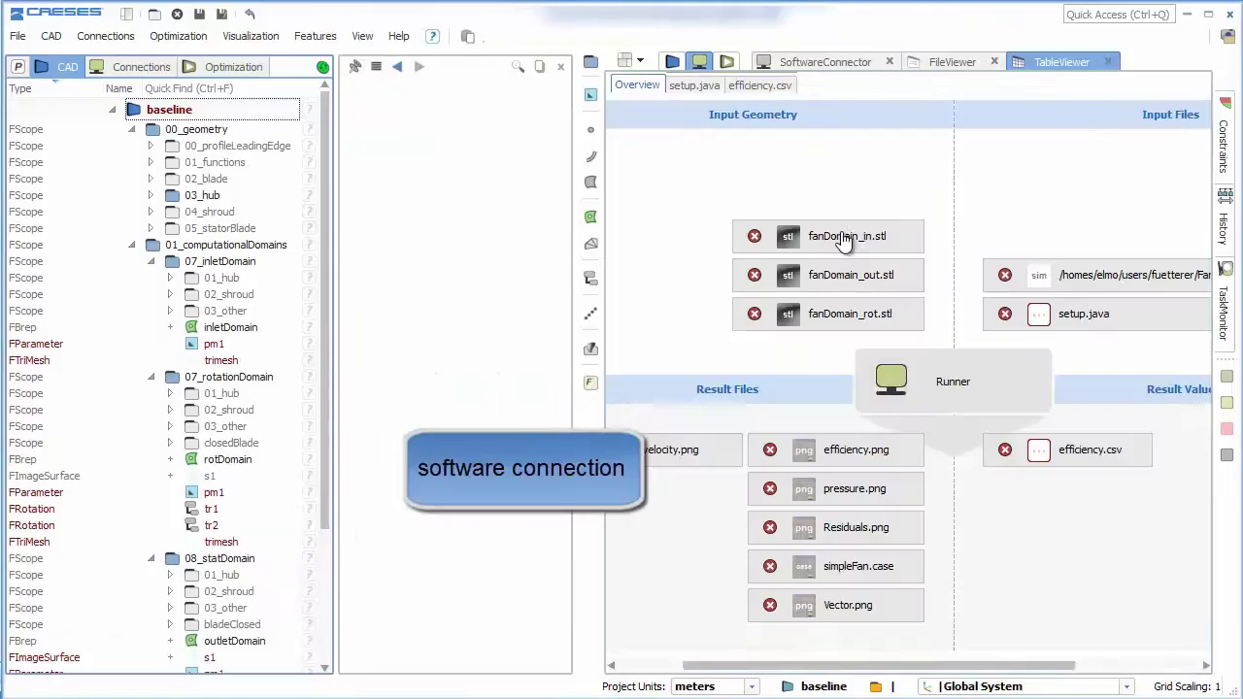
pyautogui.click(843, 241)
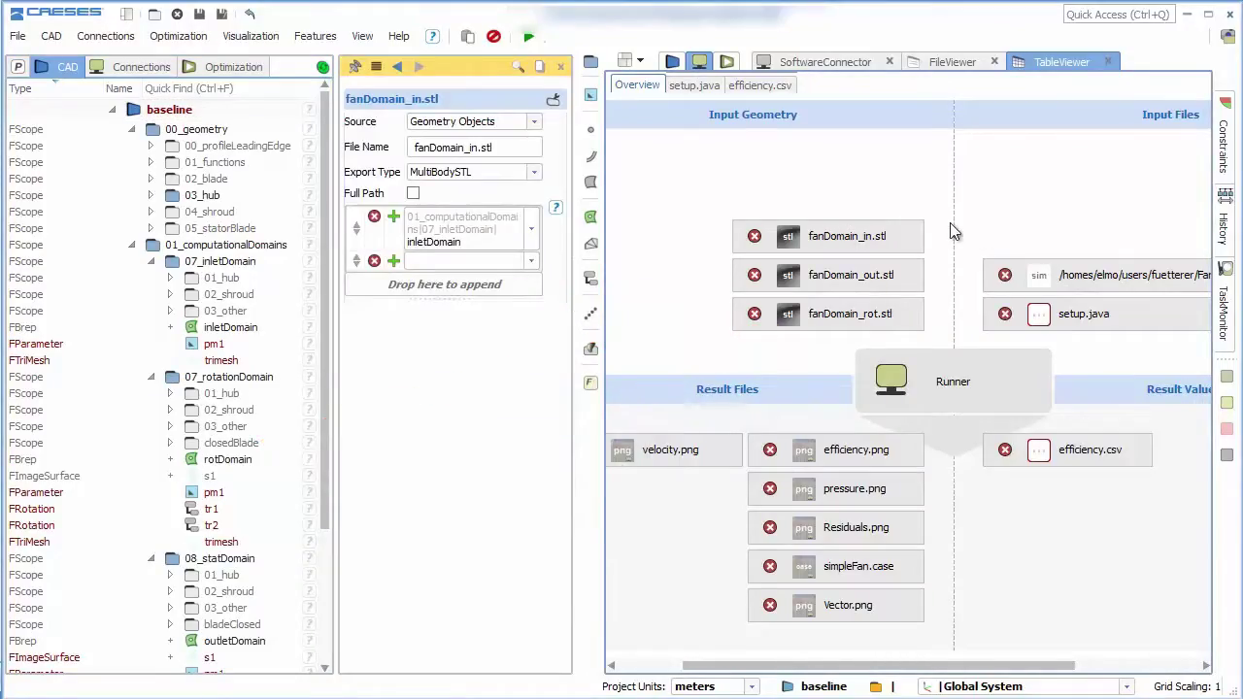
pyautogui.doubleClick(1076, 313)
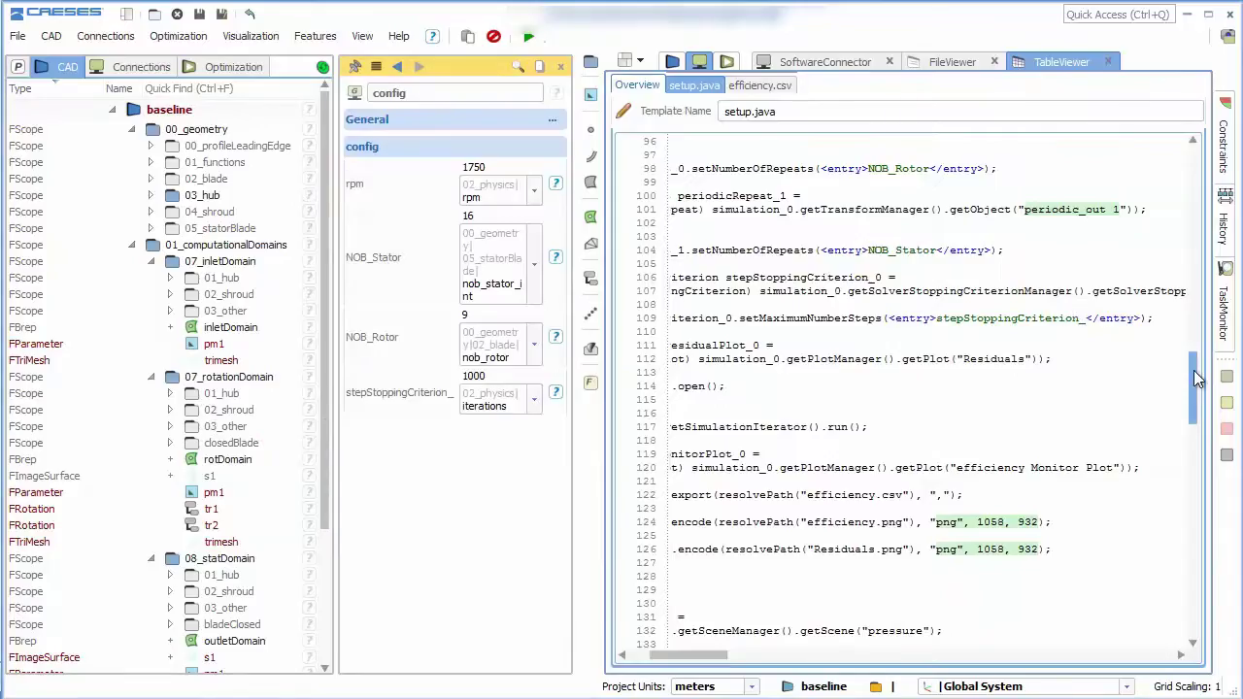
pyautogui.scroll(10, 1197, 377)
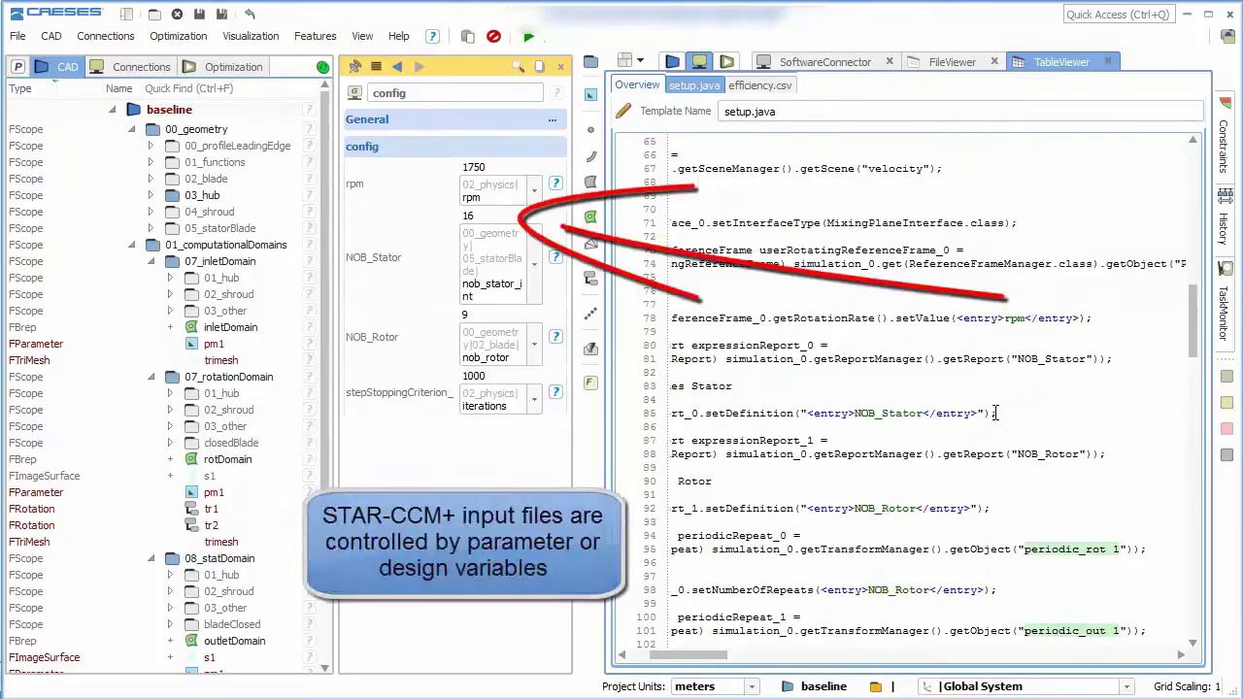
pyautogui.click(649, 84)
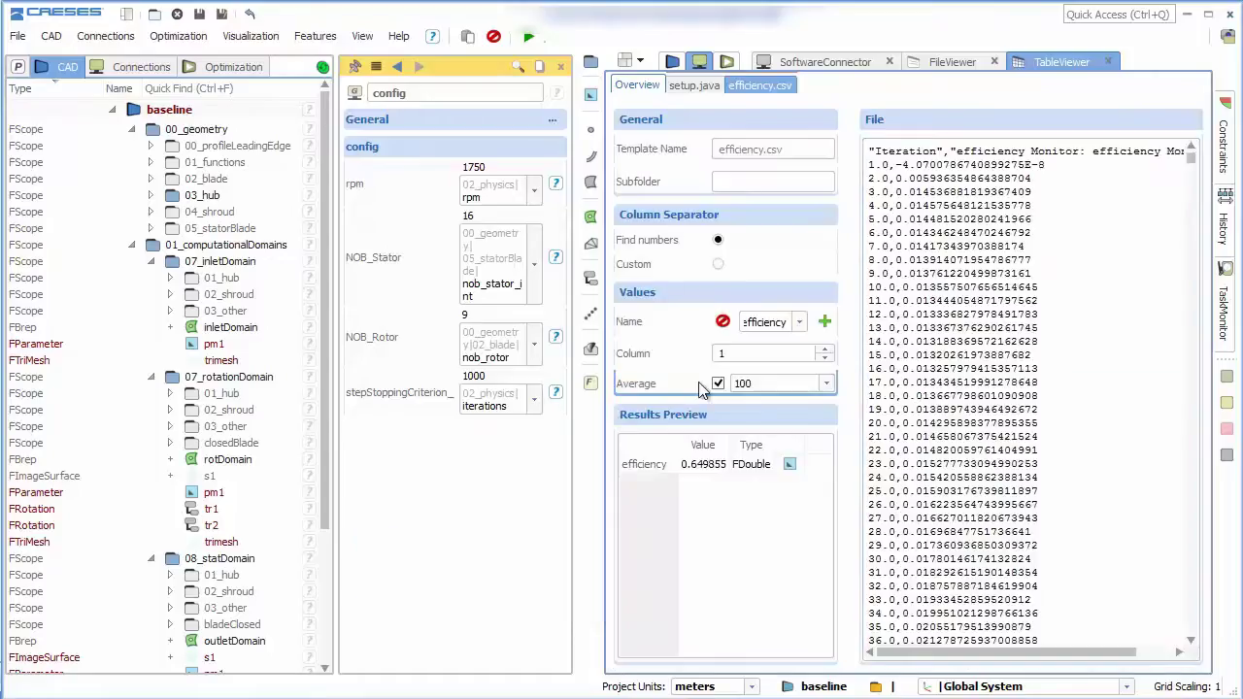
# - Review efficiency.csv's 0.649855 average and the eval_efficiency parameter under 02_physics
pyautogui.moveTo(1191, 161); pyautogui.dragTo(1185, 637)
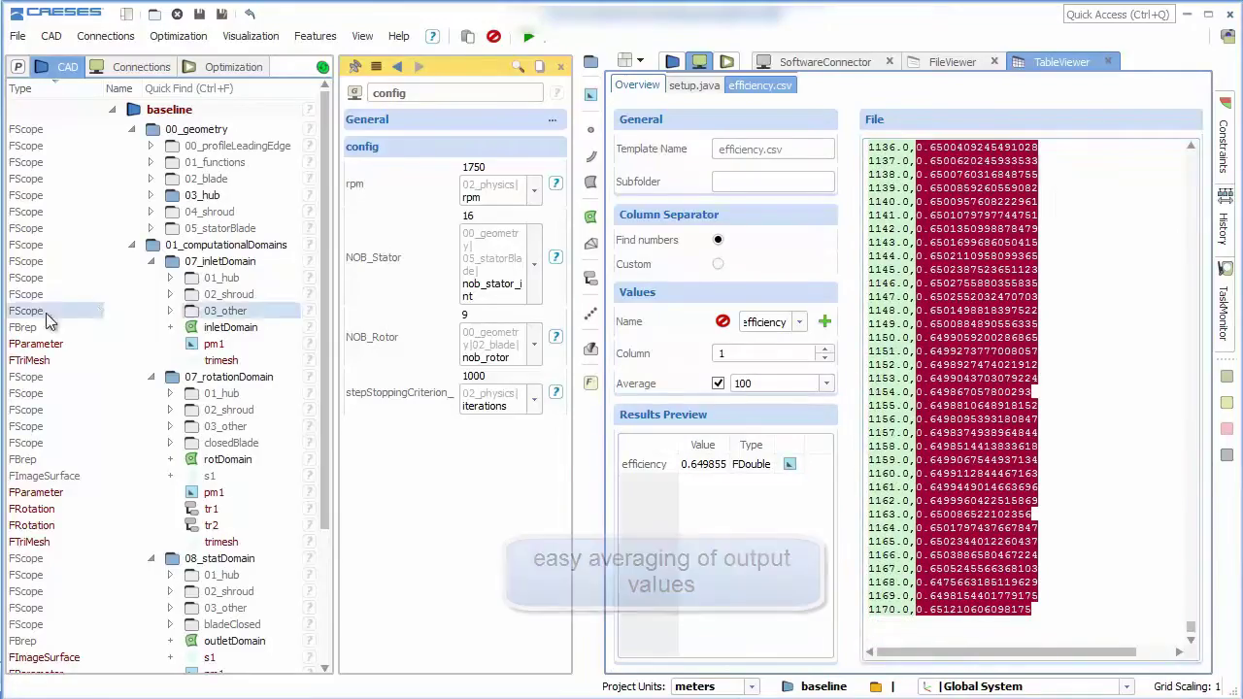
pyautogui.click(131, 245)
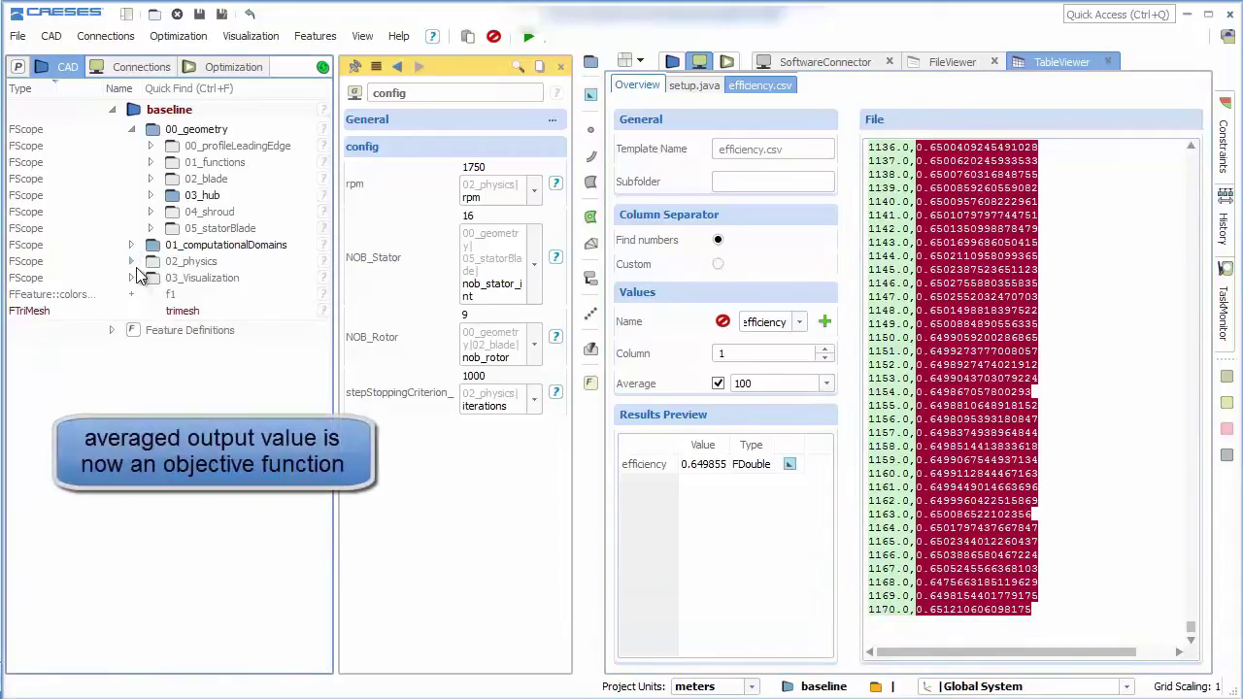
pyautogui.click(132, 261)
pyautogui.click(209, 328)
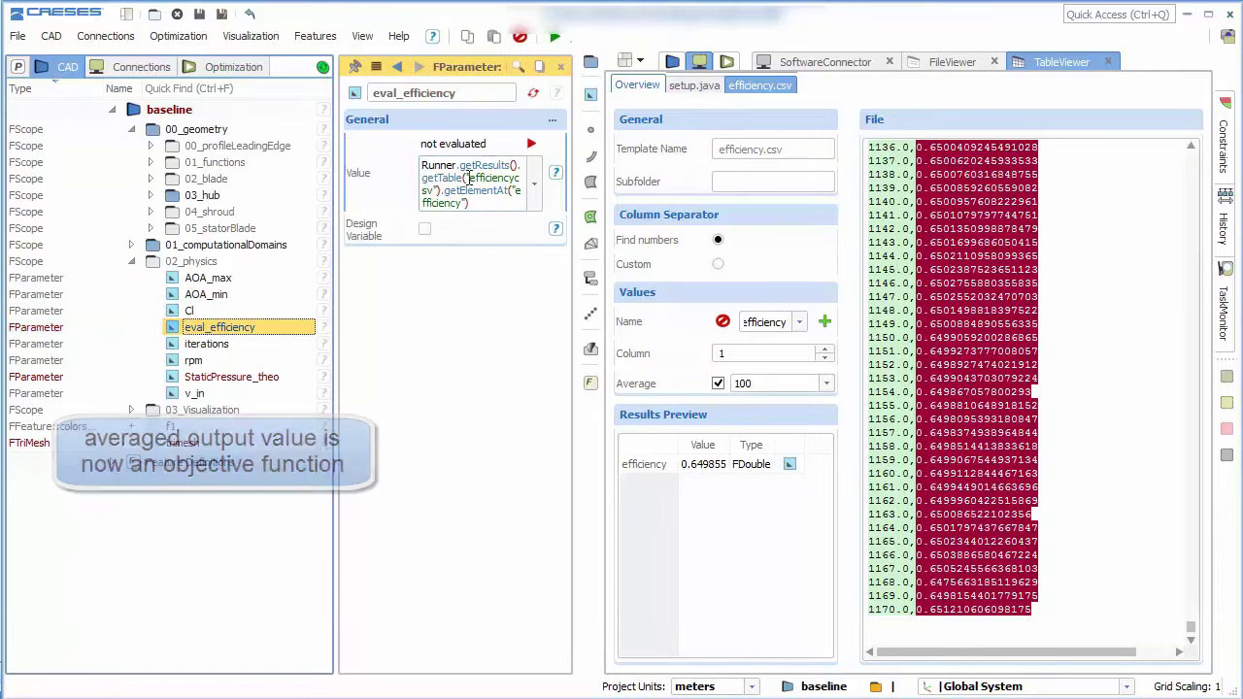
pyautogui.click(624, 84)
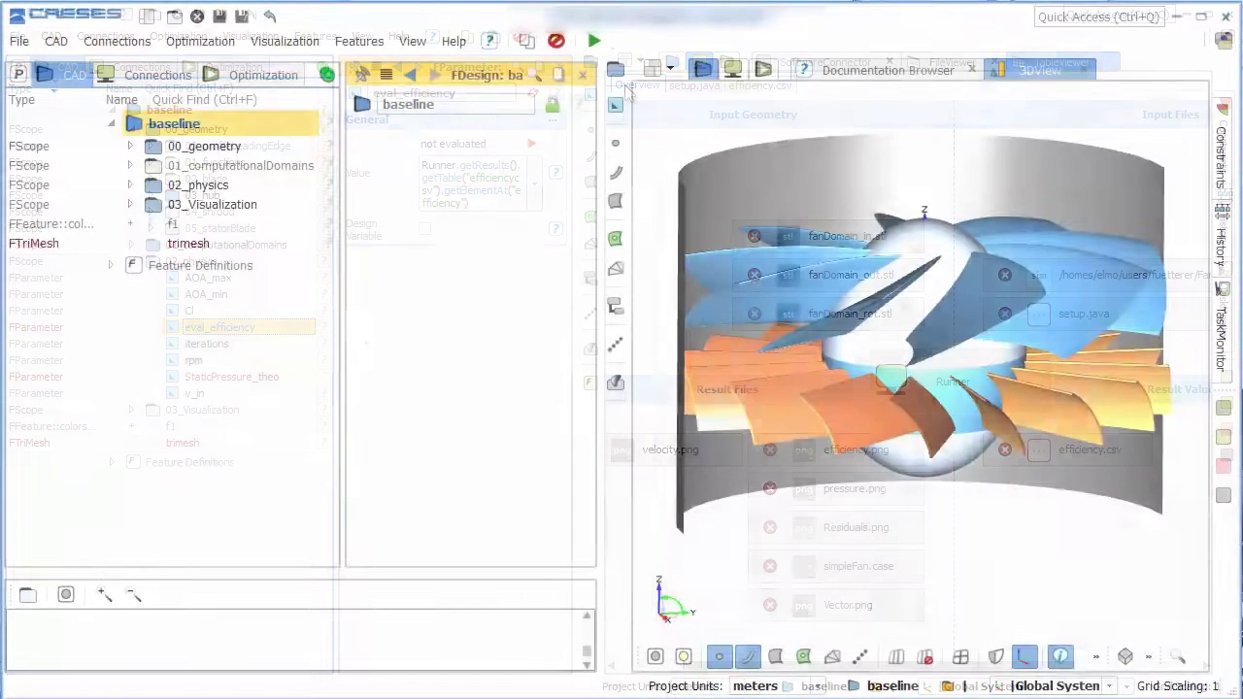
# - Hide the fan geometry and display results on blades_main, blades_side1, blades_side1 2 and blades_side2
pyautogui.click(135, 124)
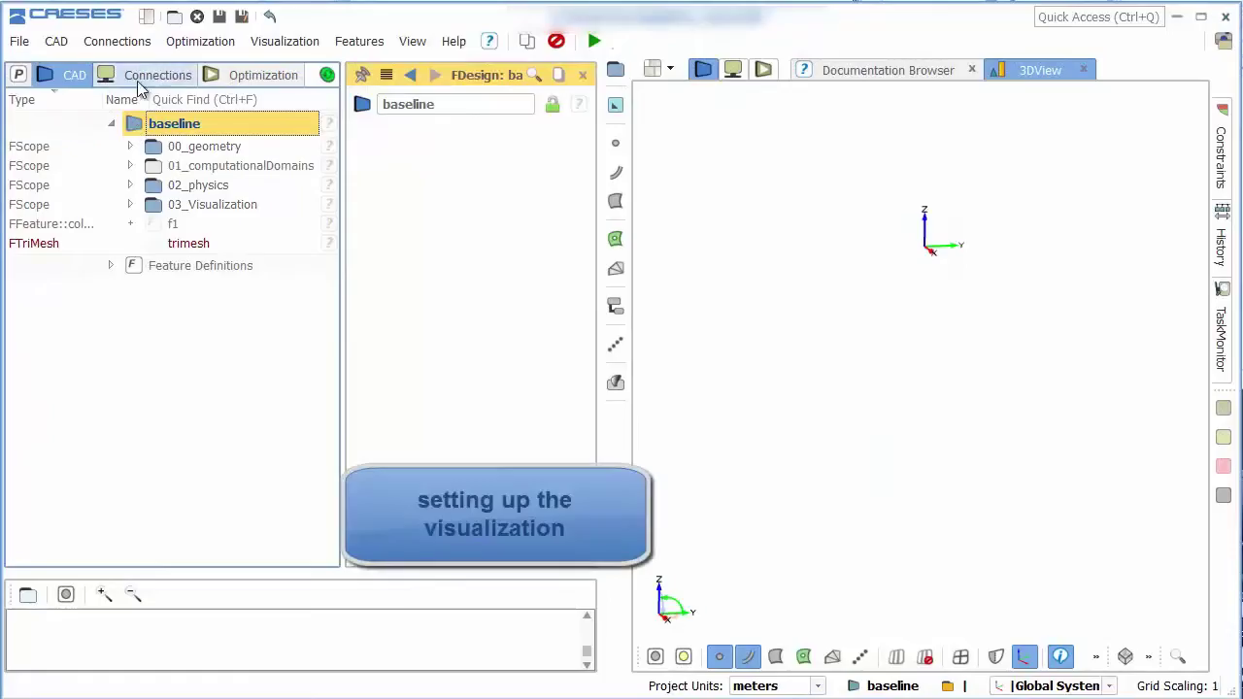
pyautogui.click(145, 77)
pyautogui.click(150, 191)
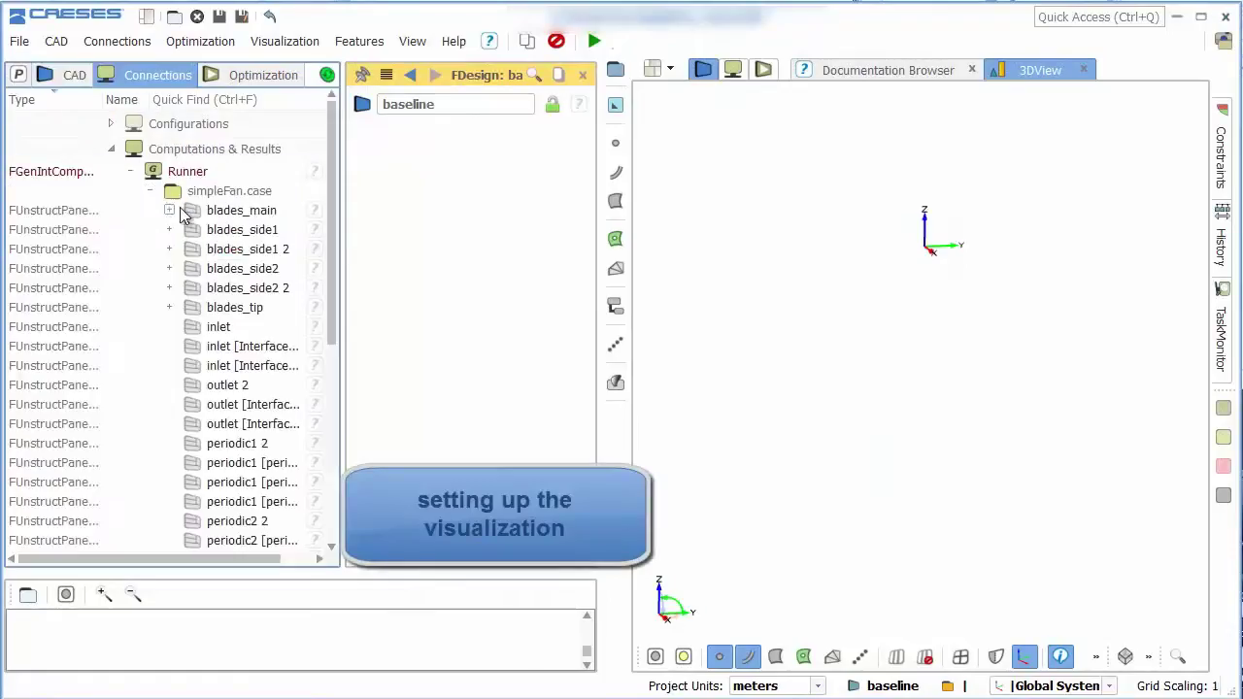
pyautogui.click(189, 212)
pyautogui.click(192, 231)
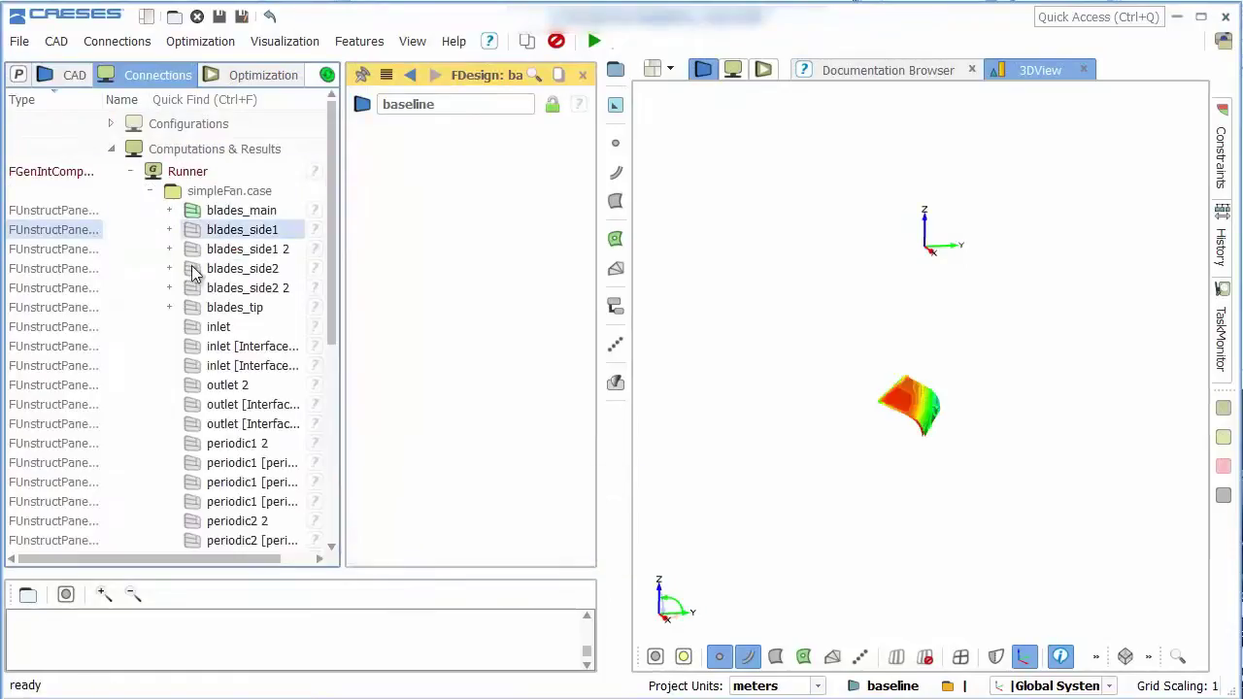
pyautogui.click(191, 250)
pyautogui.click(191, 306)
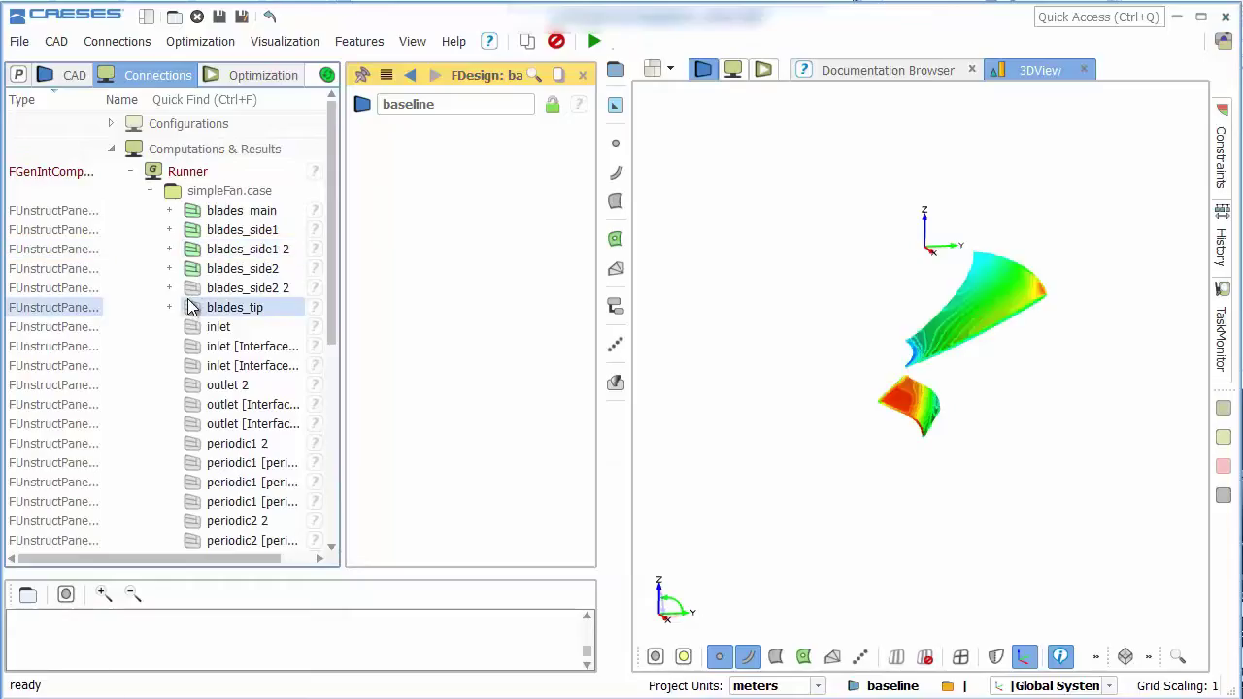
# - Display propeller_hub, propeller_hub 2 and 3 results plus Plane Section 3, then rotate the view
pyautogui.scroll(-4, 204, 345)
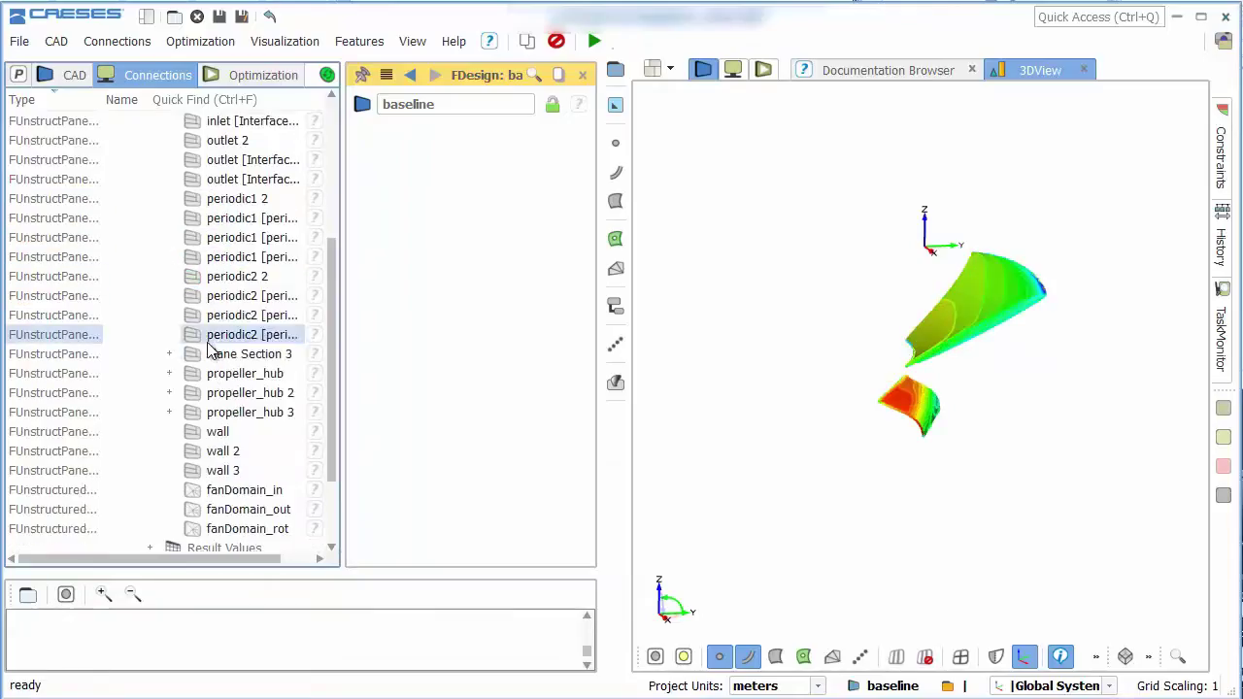
pyautogui.click(209, 399)
pyautogui.click(192, 374)
pyautogui.click(195, 392)
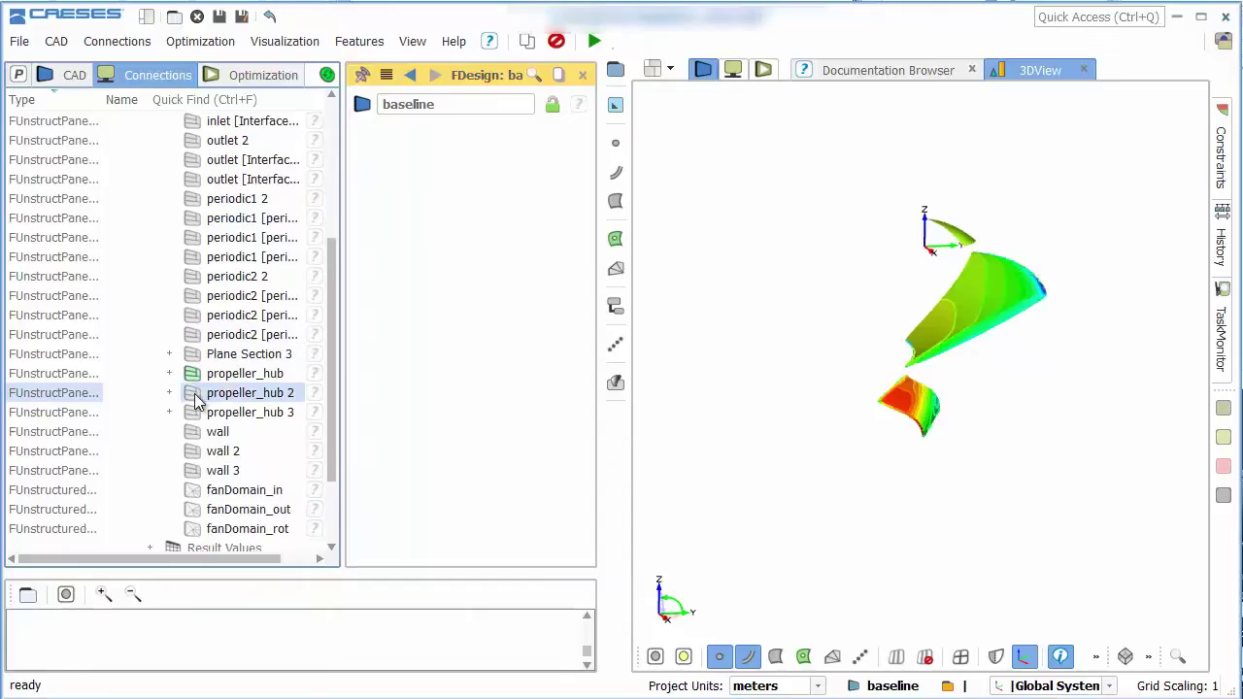
pyautogui.click(196, 413)
pyautogui.click(197, 359)
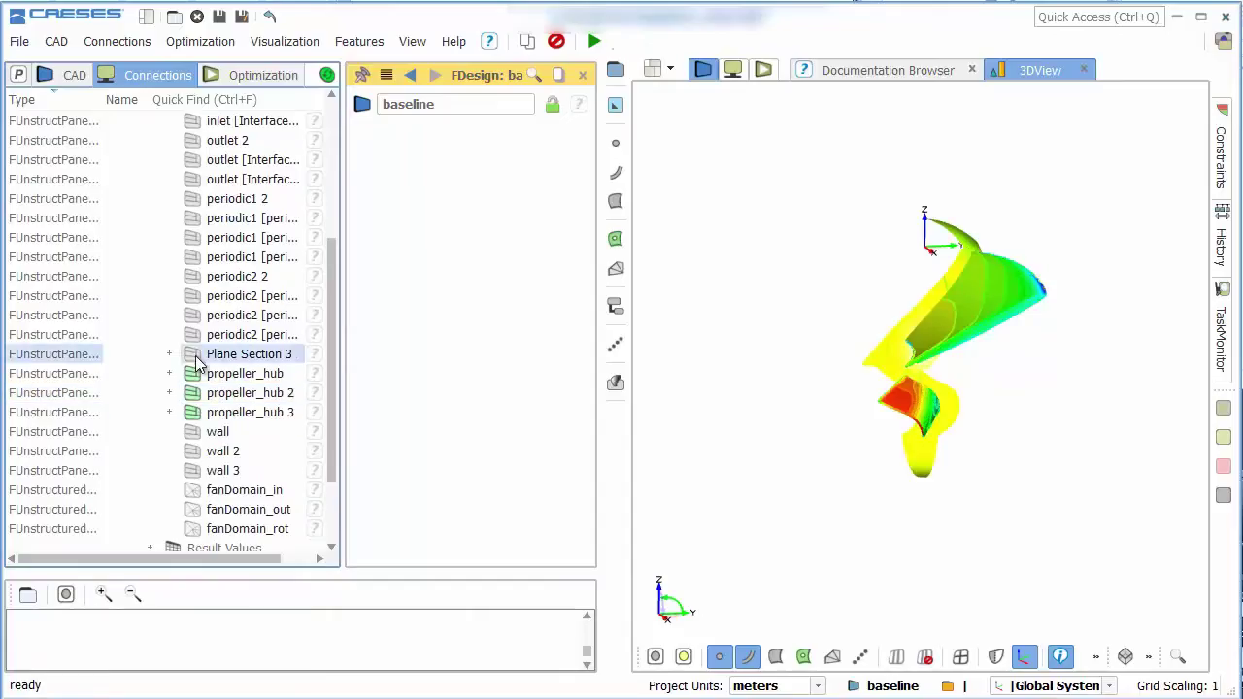
pyautogui.moveTo(955, 359)
pyautogui.mouseDown()
pyautogui.moveTo(903, 337)
pyautogui.moveTo(902, 321)
pyautogui.moveTo(908, 344)
pyautogui.moveTo(946, 360)
pyautogui.moveTo(934, 362)
pyautogui.mouseUp()
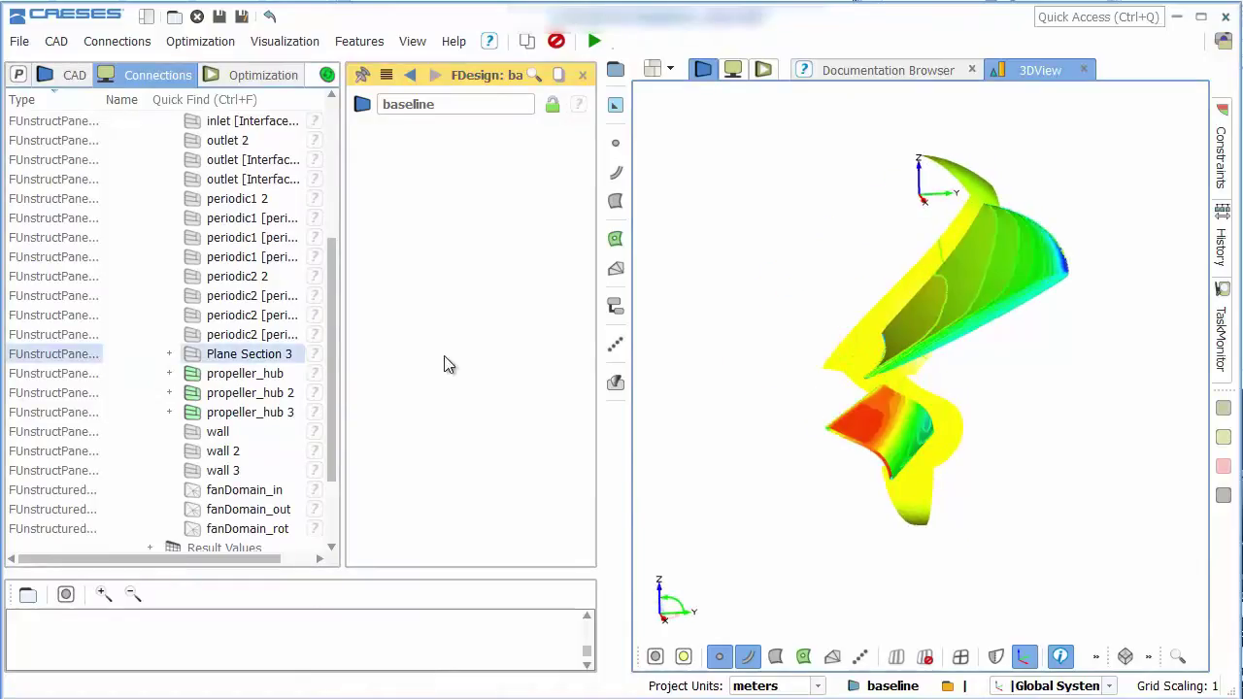
# - Set Plane Section 3's VectorVisualization length scale to 0.004, briefly hiding then restoring the contour
pyautogui.click(169, 354)
pyautogui.click(260, 395)
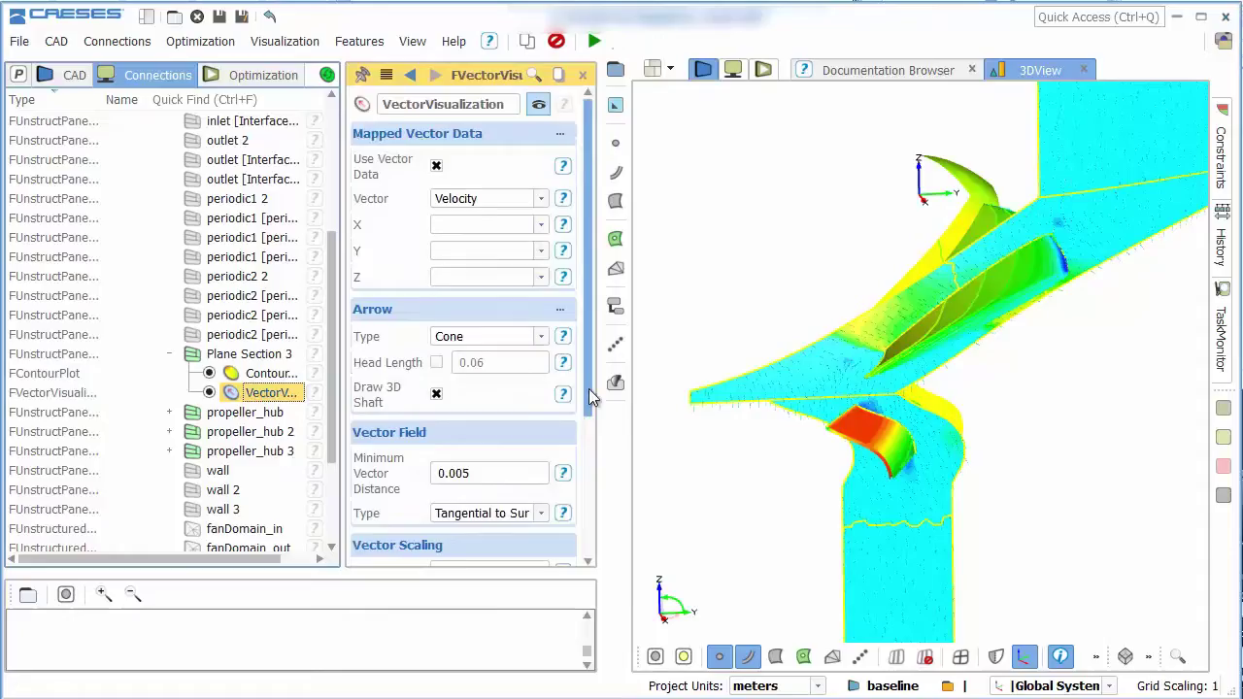
pyautogui.moveTo(592, 397); pyautogui.dragTo(511, 464)
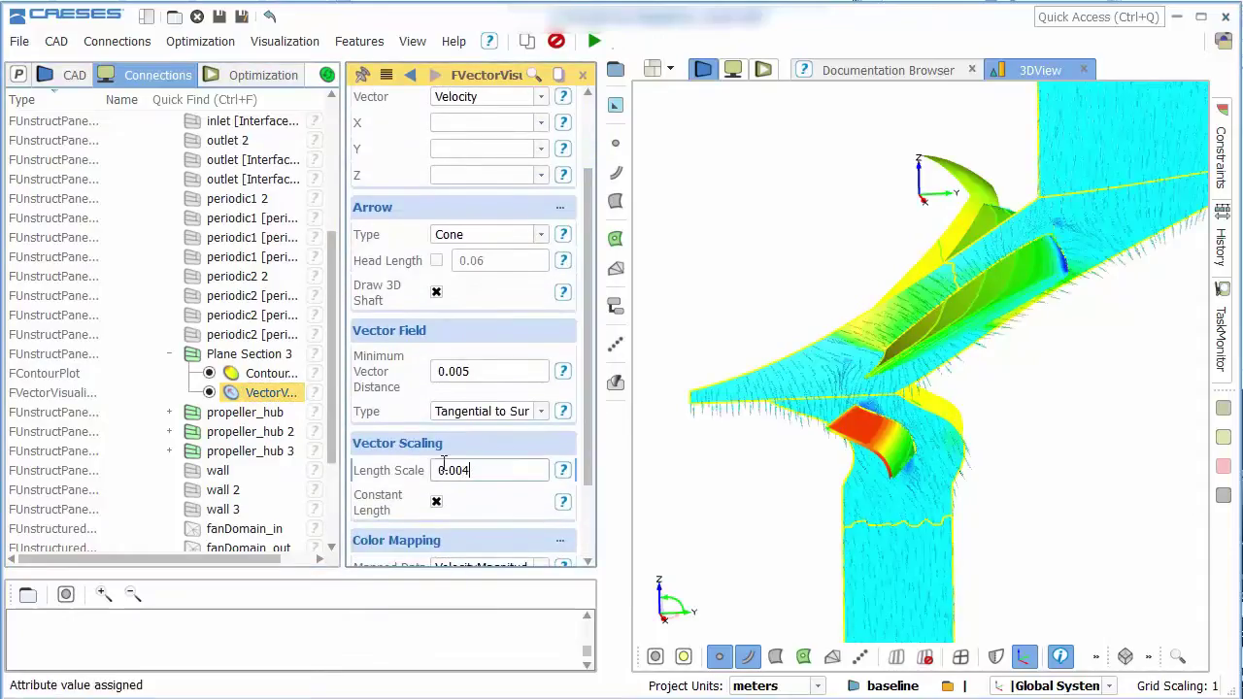
pyautogui.click(208, 374)
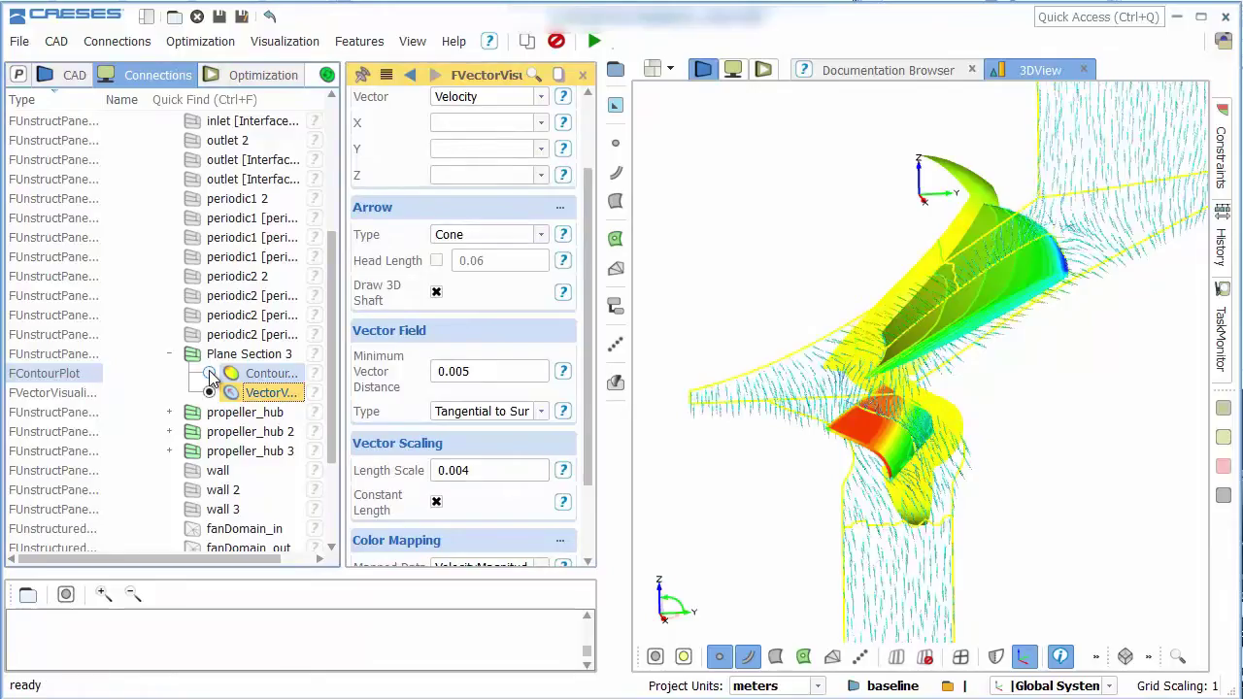
pyautogui.click(209, 374)
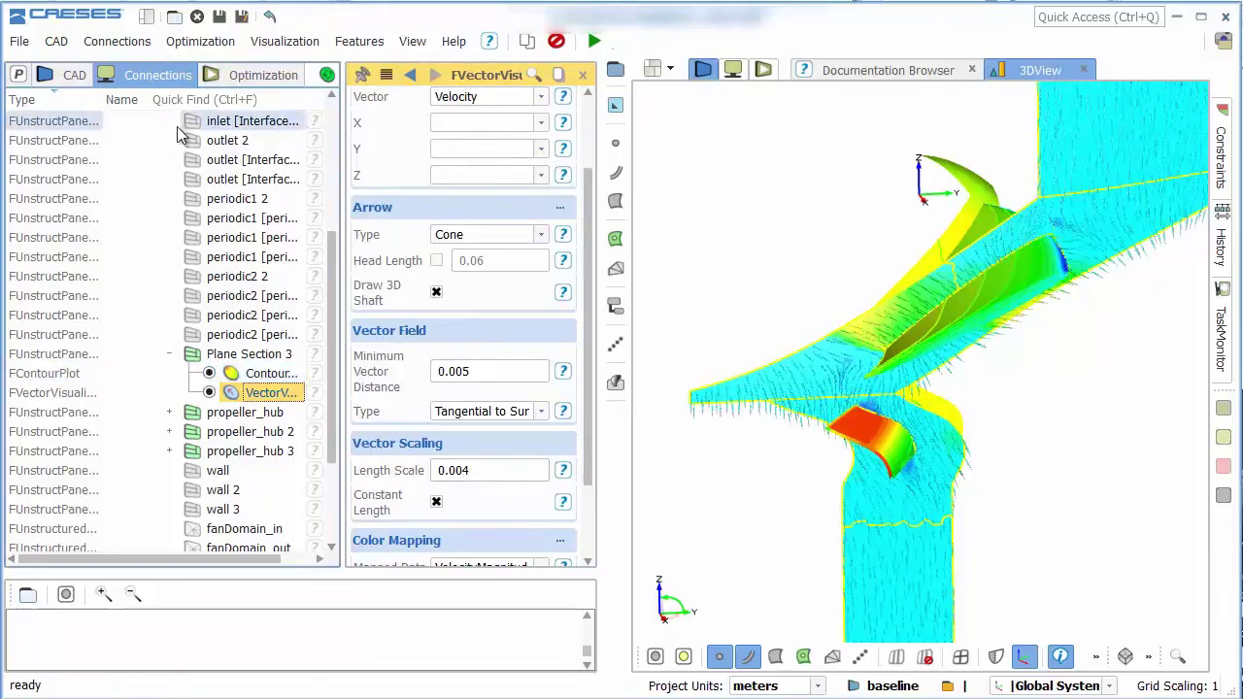
pyautogui.scroll(4, 178, 135)
# - Collapse the simpleFan.case results, re-enable the baseline fan geometry, recentre it and select baseline
pyautogui.click(150, 190)
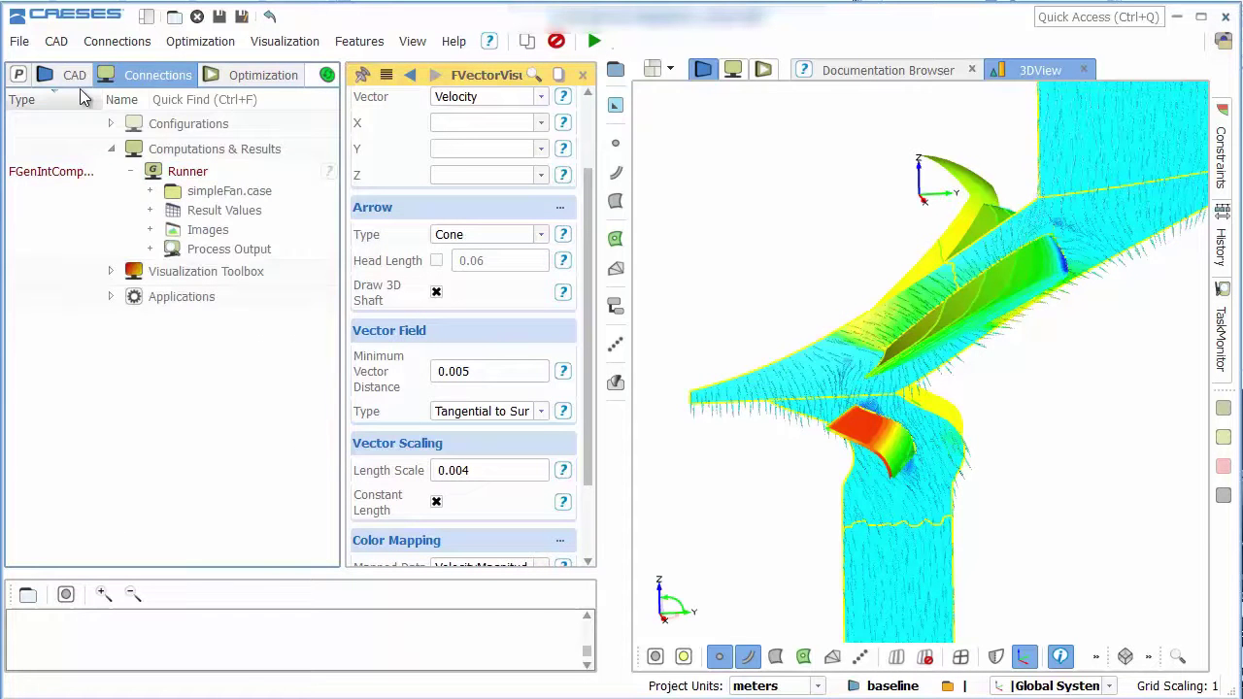
pyautogui.click(75, 75)
pyautogui.click(134, 123)
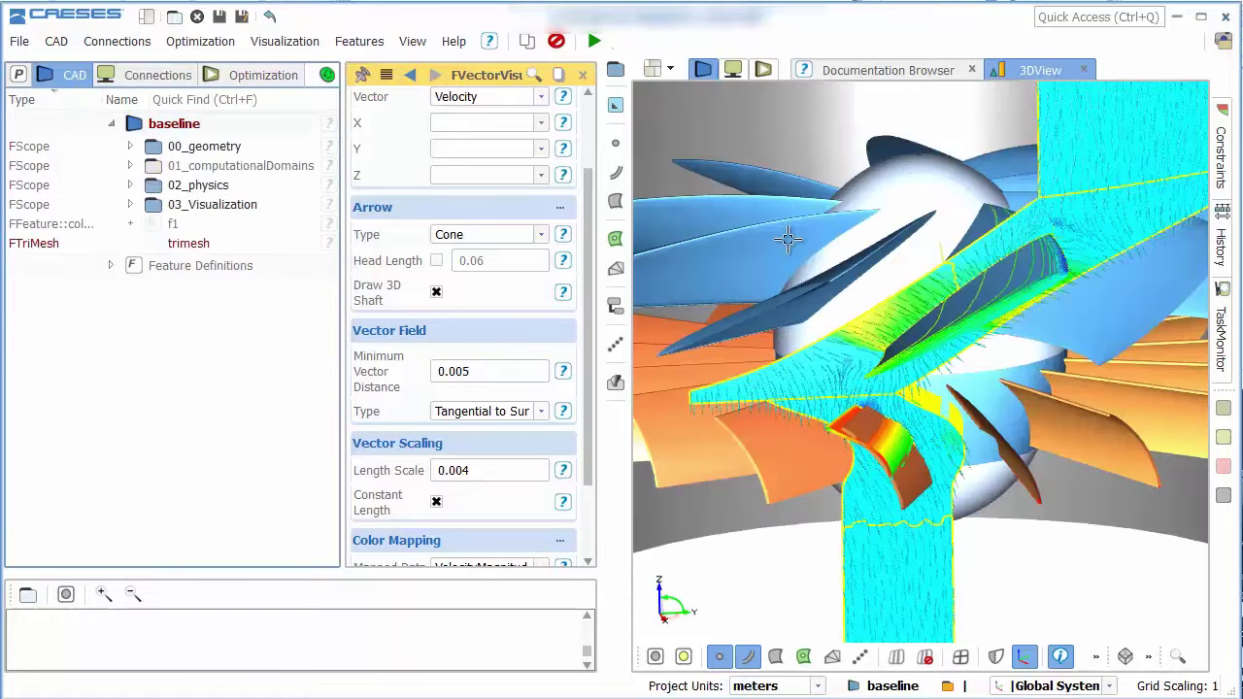
pyautogui.scroll(-2, 787, 239)
pyautogui.moveTo(819, 249); pyautogui.dragTo(843, 273, button='middle')
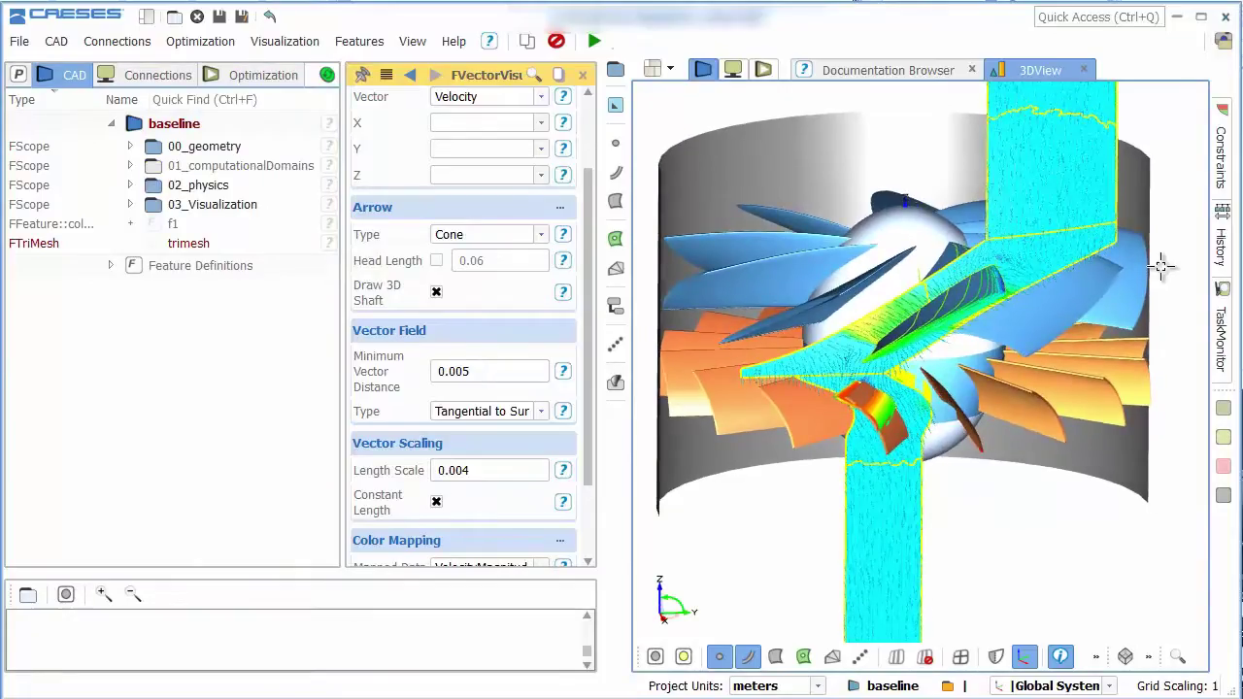
pyautogui.click(223, 120)
# - Run the Sobol design engine from the Optimization tree
pyautogui.click(245, 77)
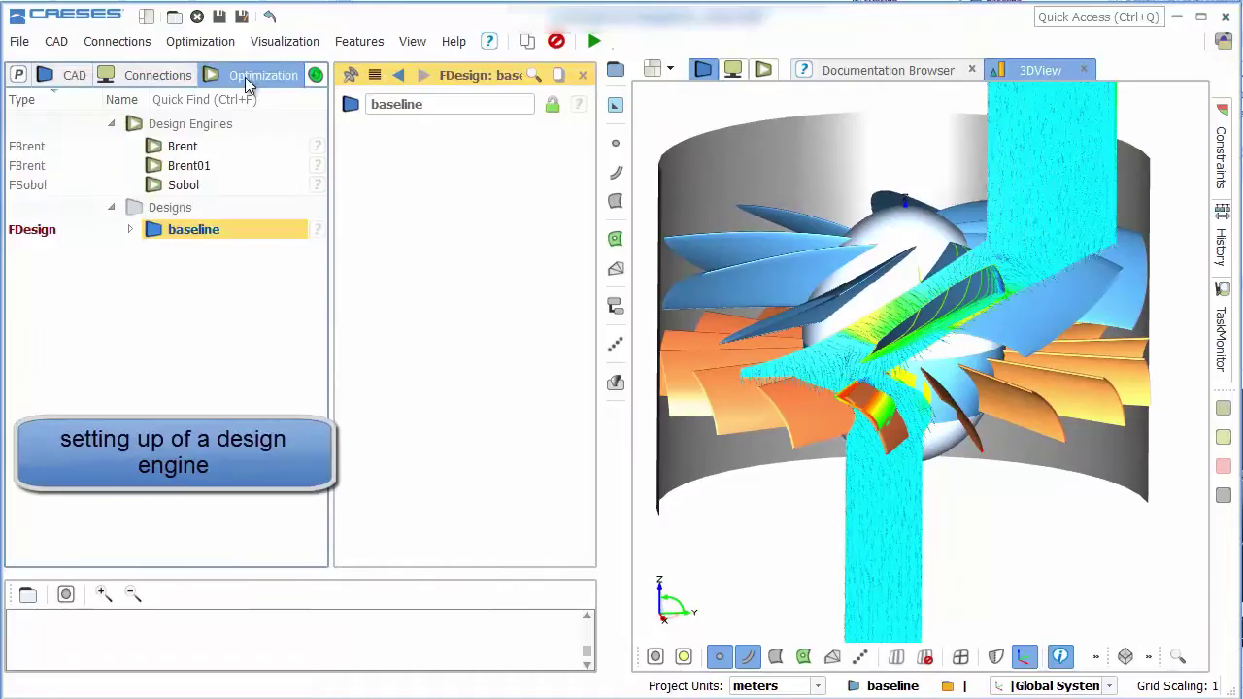
pyautogui.click(188, 184)
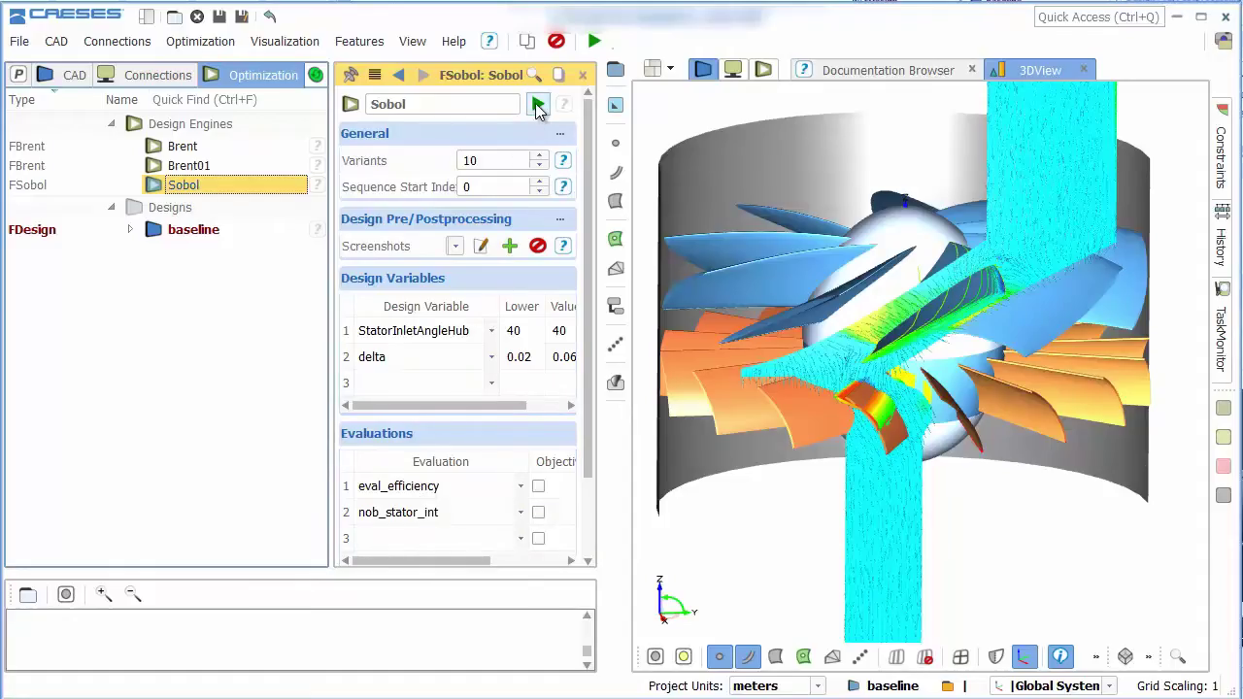
pyautogui.click(537, 104)
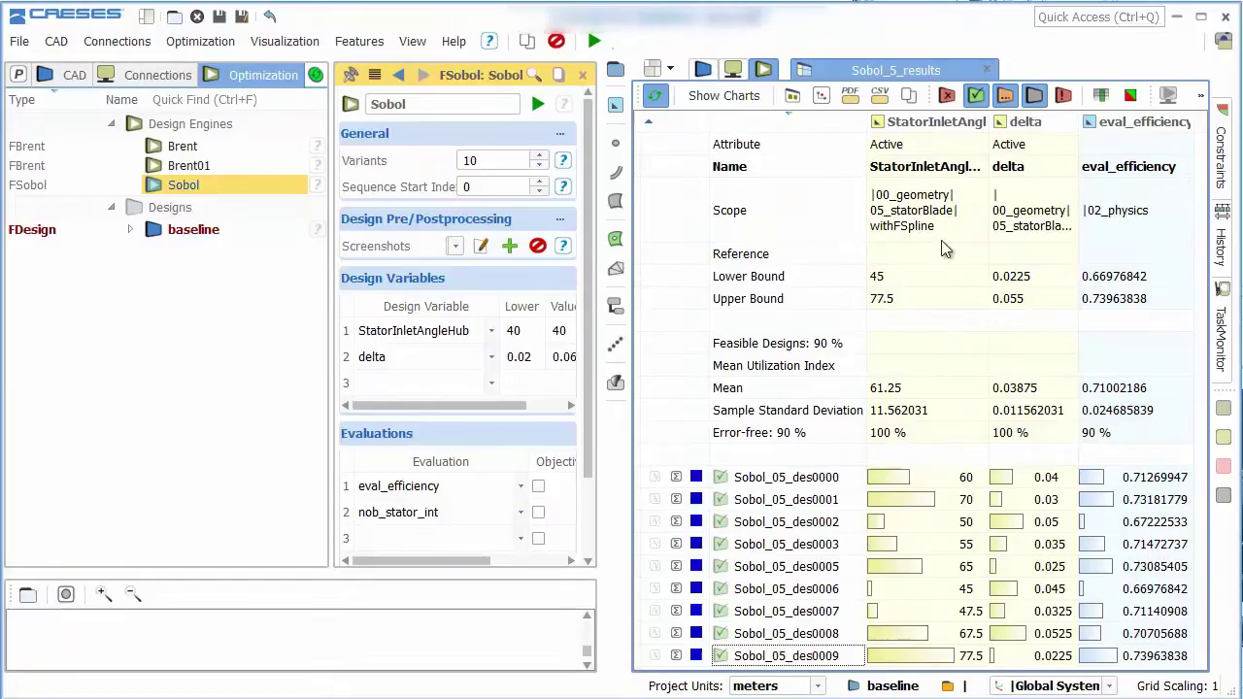
# - Sort Sobol_5_results by eval_efficiency, highest first, and open a Design Viewer
pyautogui.click(1118, 123)
pyautogui.click(1117, 121)
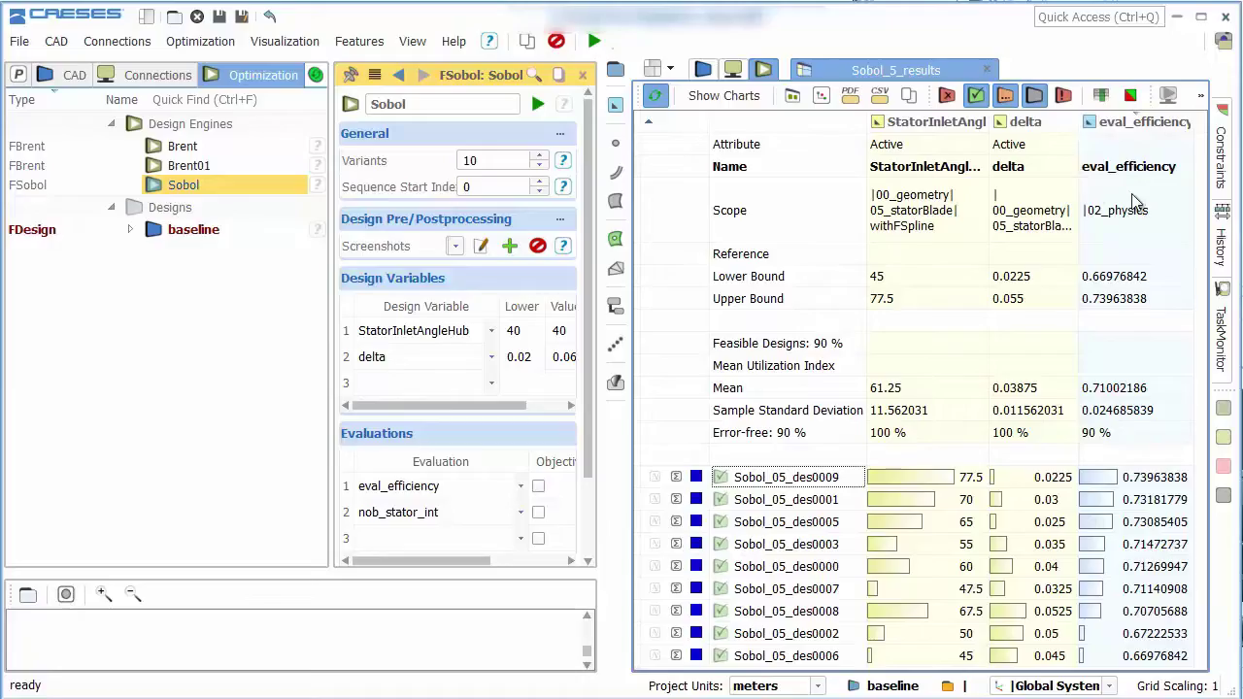
pyautogui.click(801, 98)
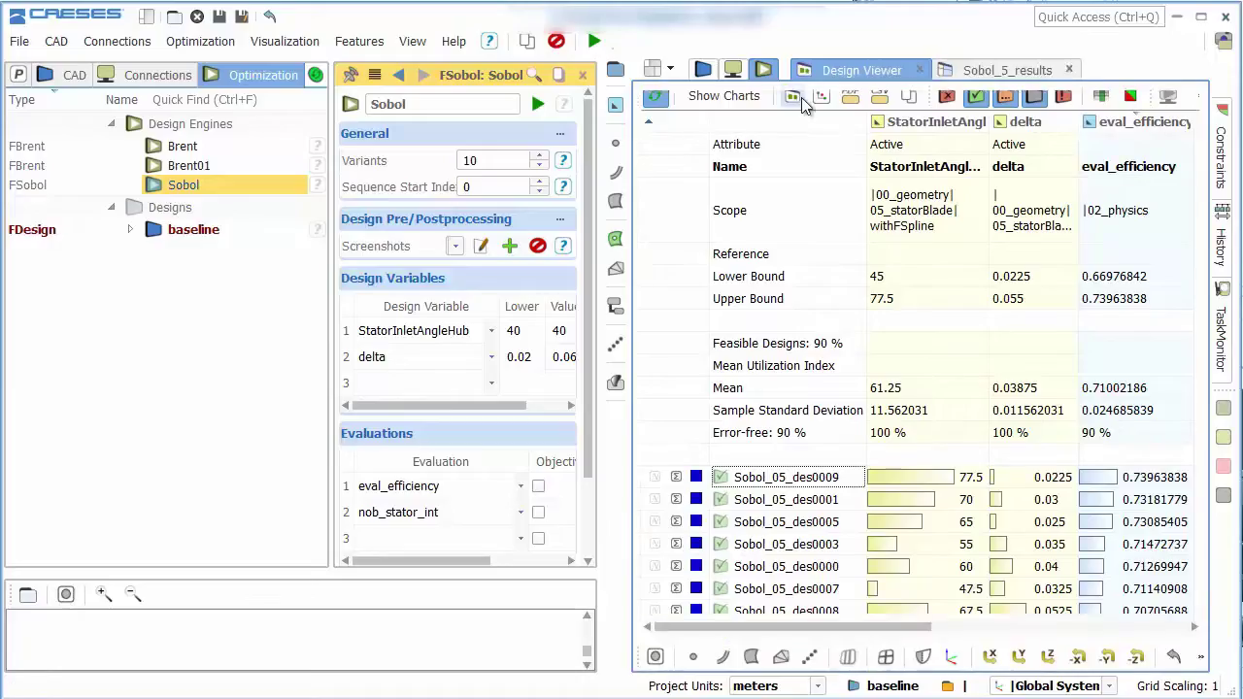
# - Zoom and pan the Design Viewer to compare the top Sobol designs, then return to Sobol_5_results
pyautogui.scroll(3, 839, 369)
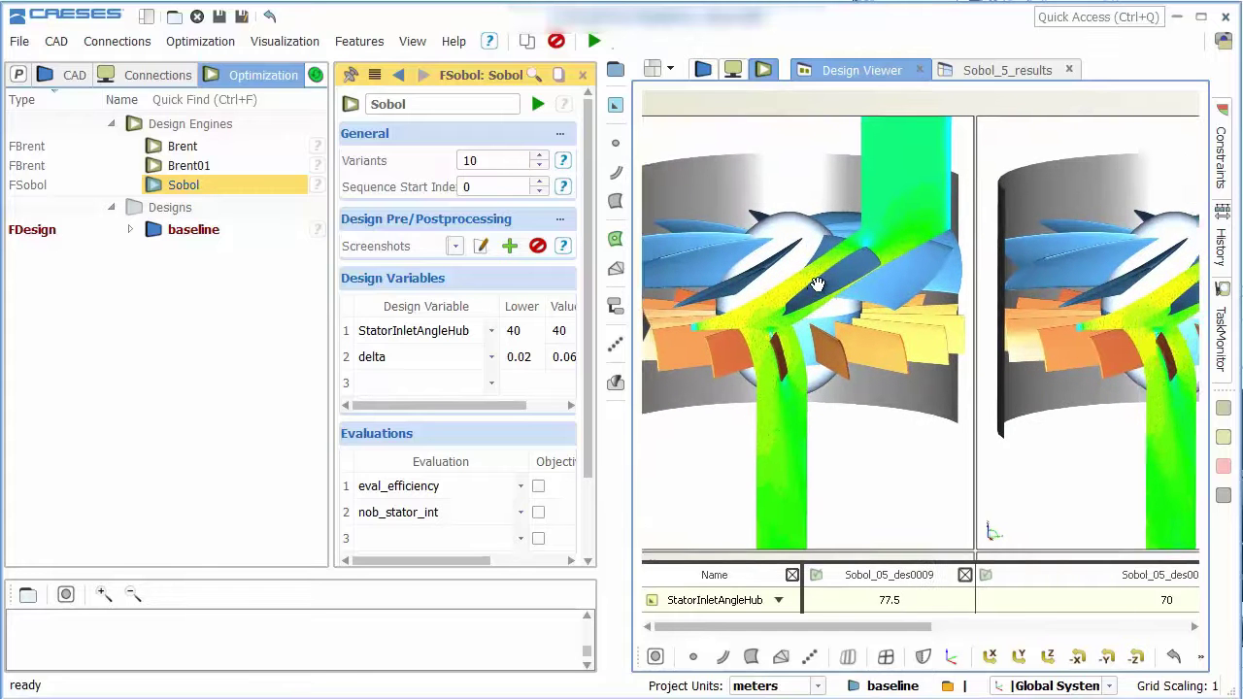
pyautogui.scroll(1, 874, 268)
pyautogui.scroll(-3, 1080, 266)
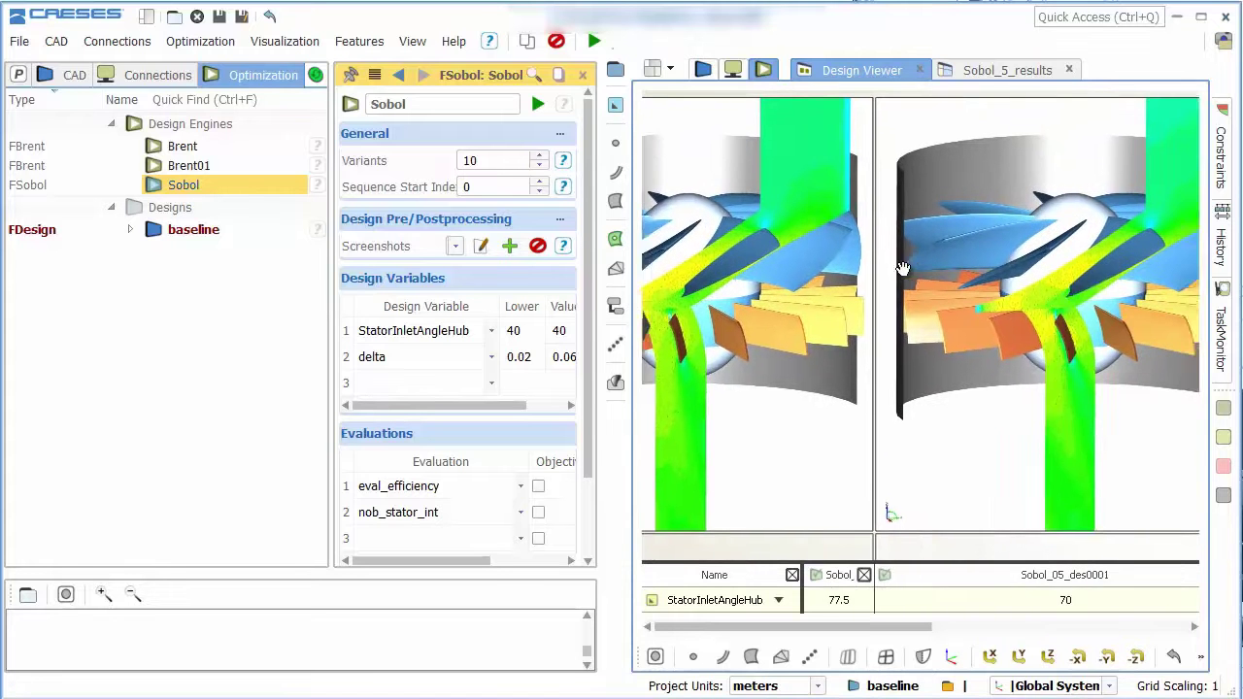
pyautogui.moveTo(1120, 266); pyautogui.dragTo(899, 291)
pyautogui.scroll(3, 1042, 345)
pyautogui.scroll(-3, 1042, 344)
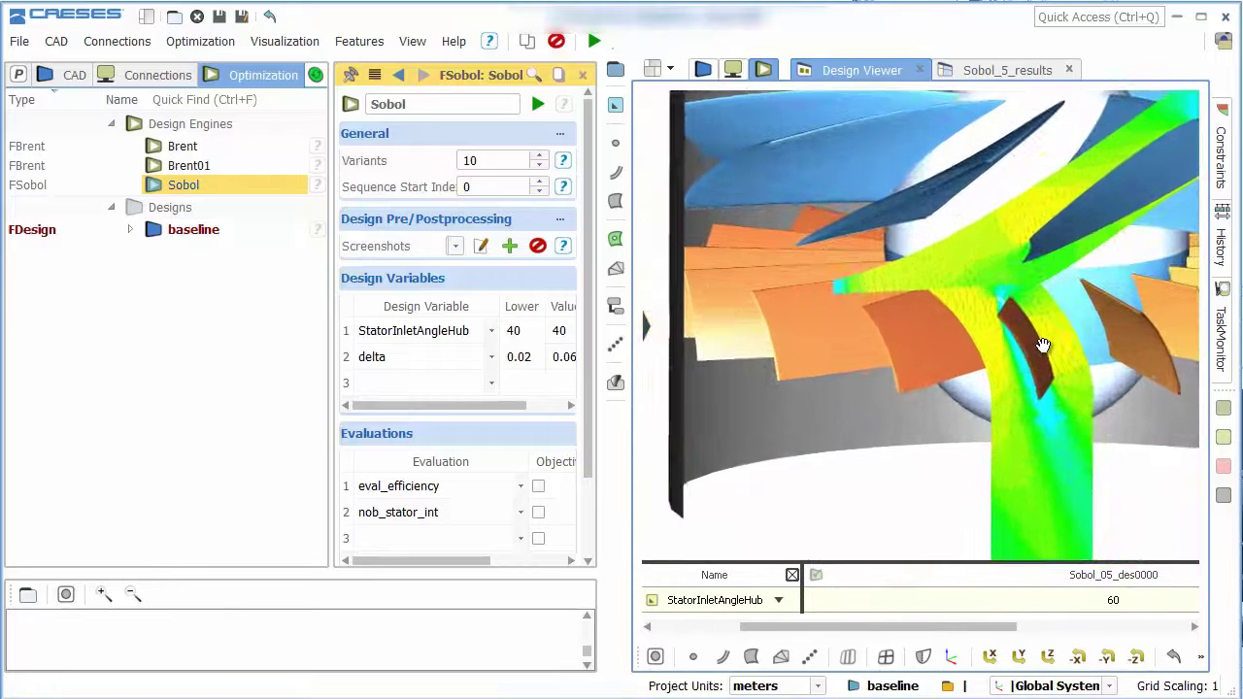
pyautogui.scroll(-3, 1042, 345)
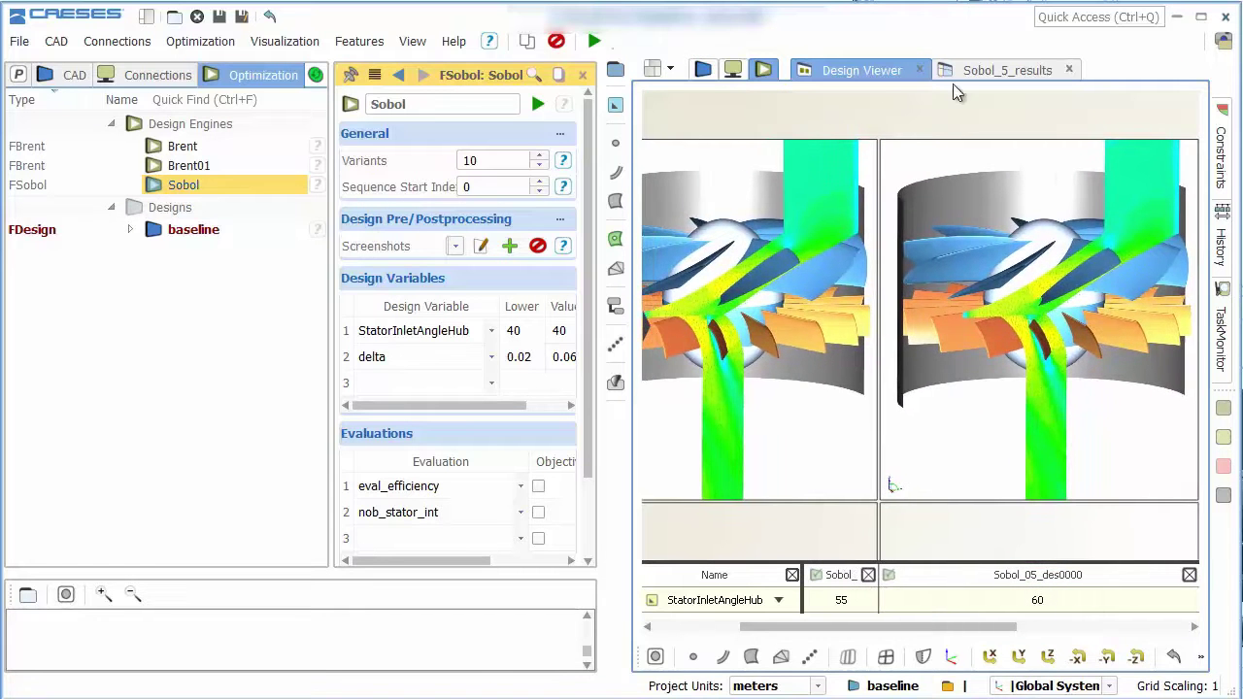
pyautogui.click(958, 73)
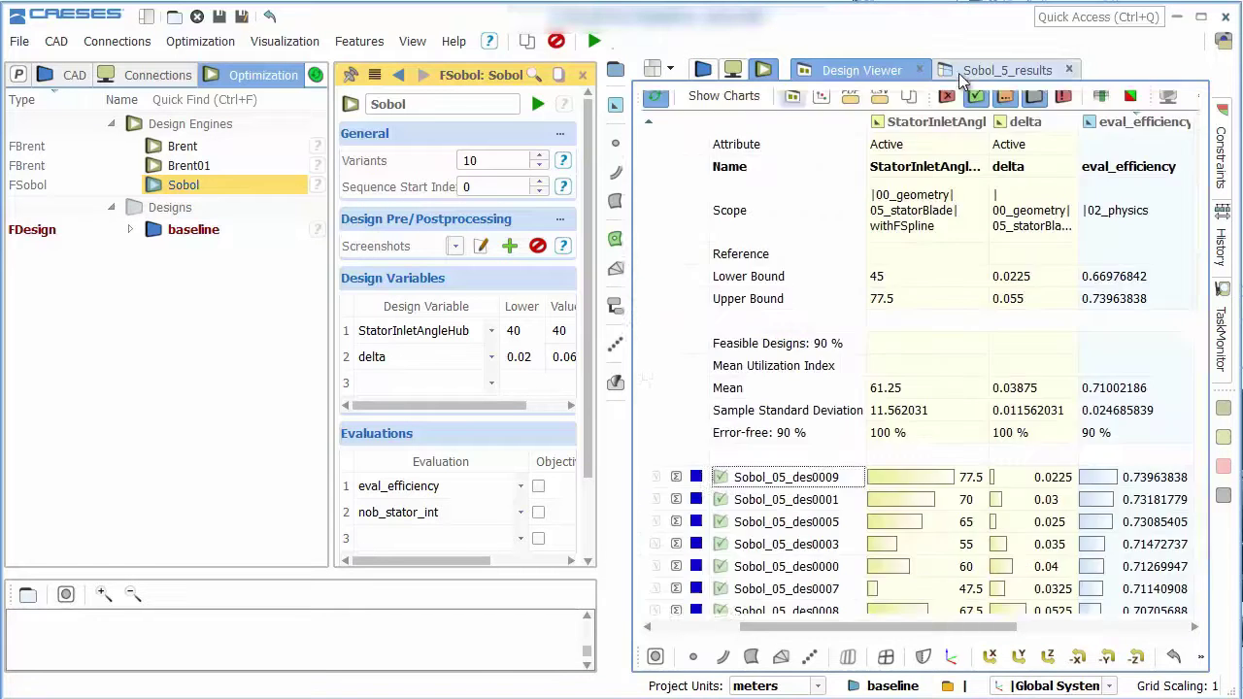
# - Select Sobol_05_des0009 and enlarge the bottom panel to scroll through its stored result plots
pyautogui.click(810, 477)
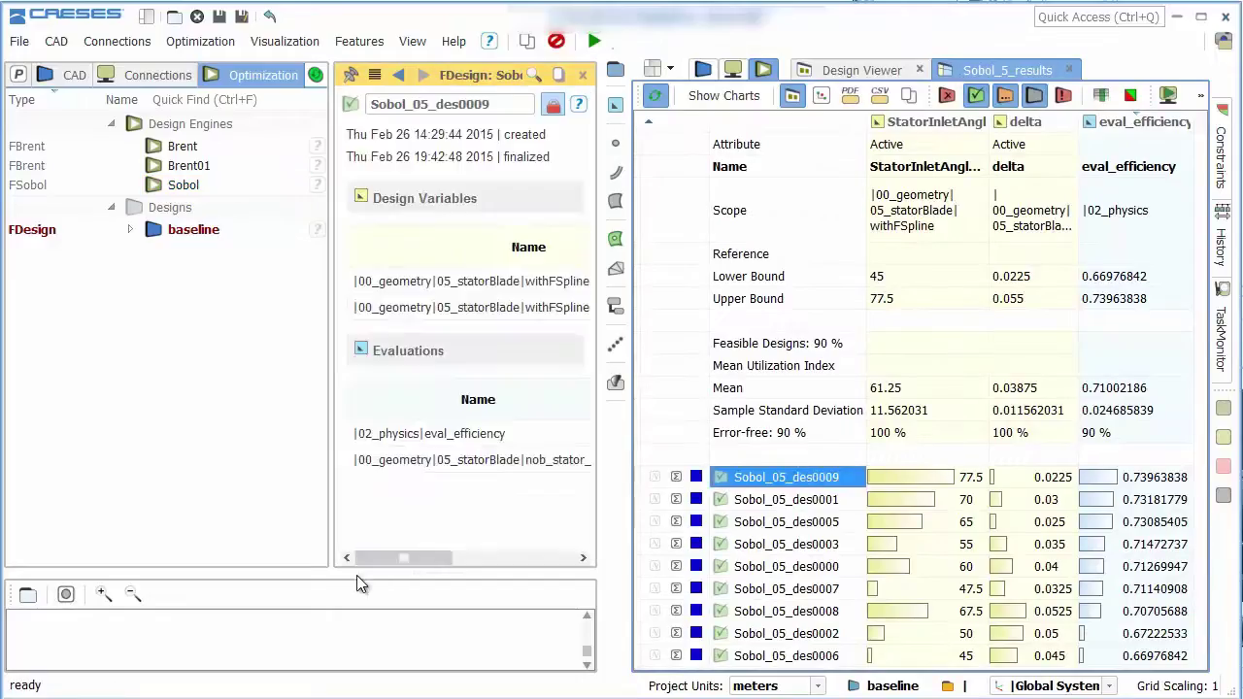
pyautogui.moveTo(356, 579); pyautogui.dragTo(367, 375)
pyautogui.click(587, 549)
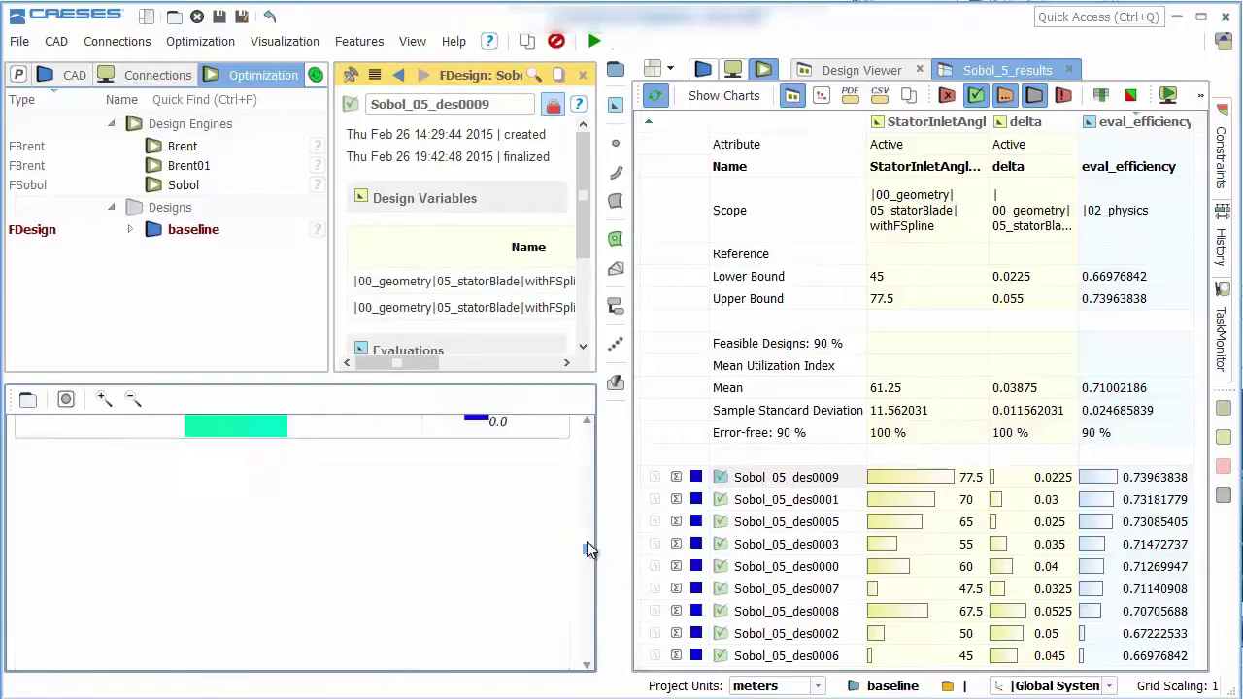
pyautogui.moveTo(587, 543); pyautogui.dragTo(593, 428)
pyautogui.scroll(-5, 528, 462)
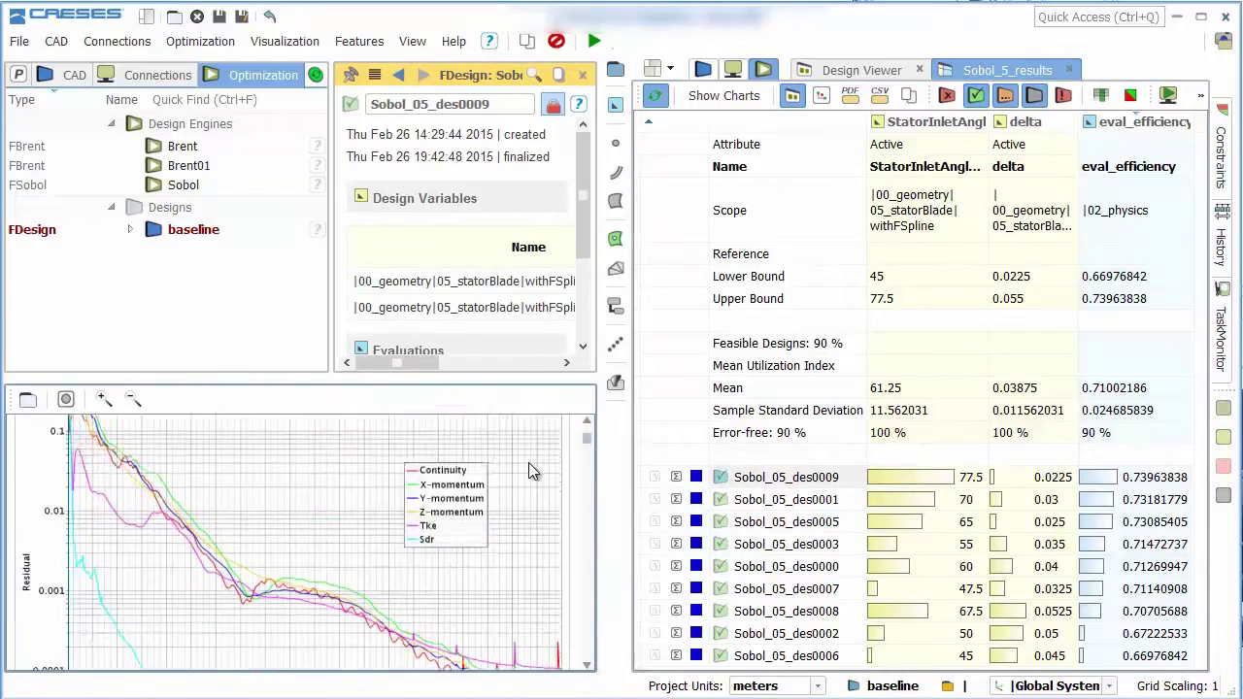
pyautogui.scroll(-5, 528, 505)
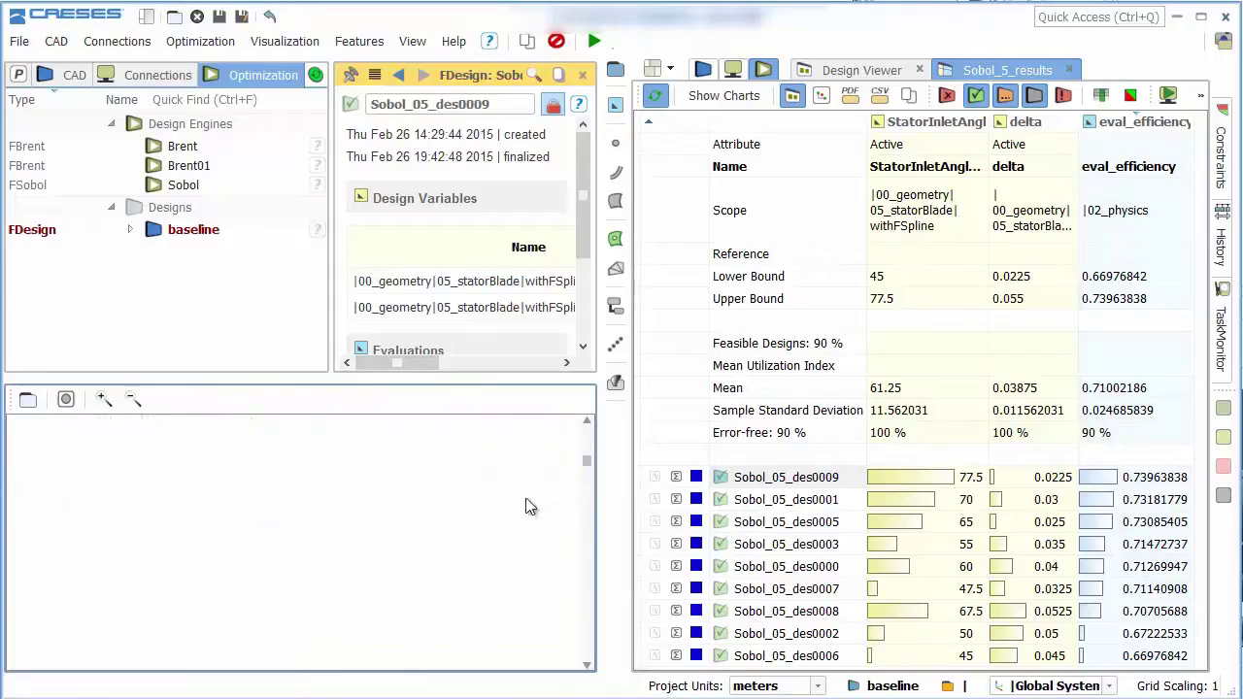
pyautogui.scroll(-6, 526, 505)
pyautogui.scroll(-5, 526, 505)
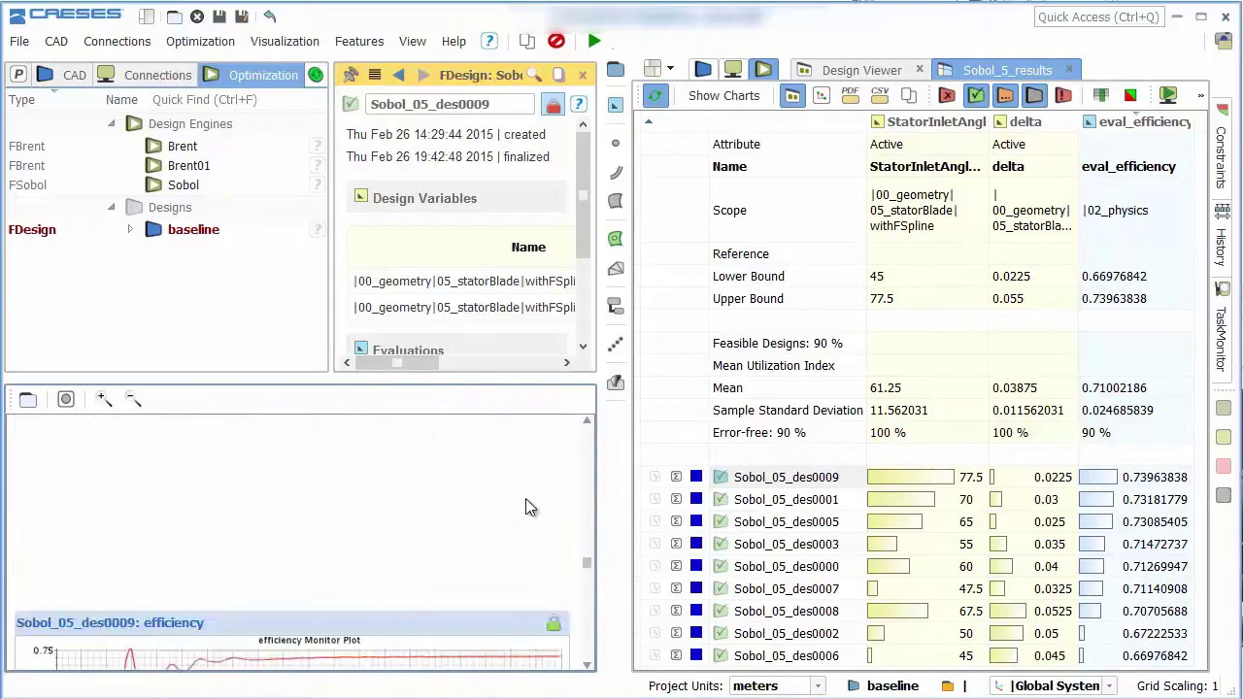
pyautogui.scroll(-5, 526, 505)
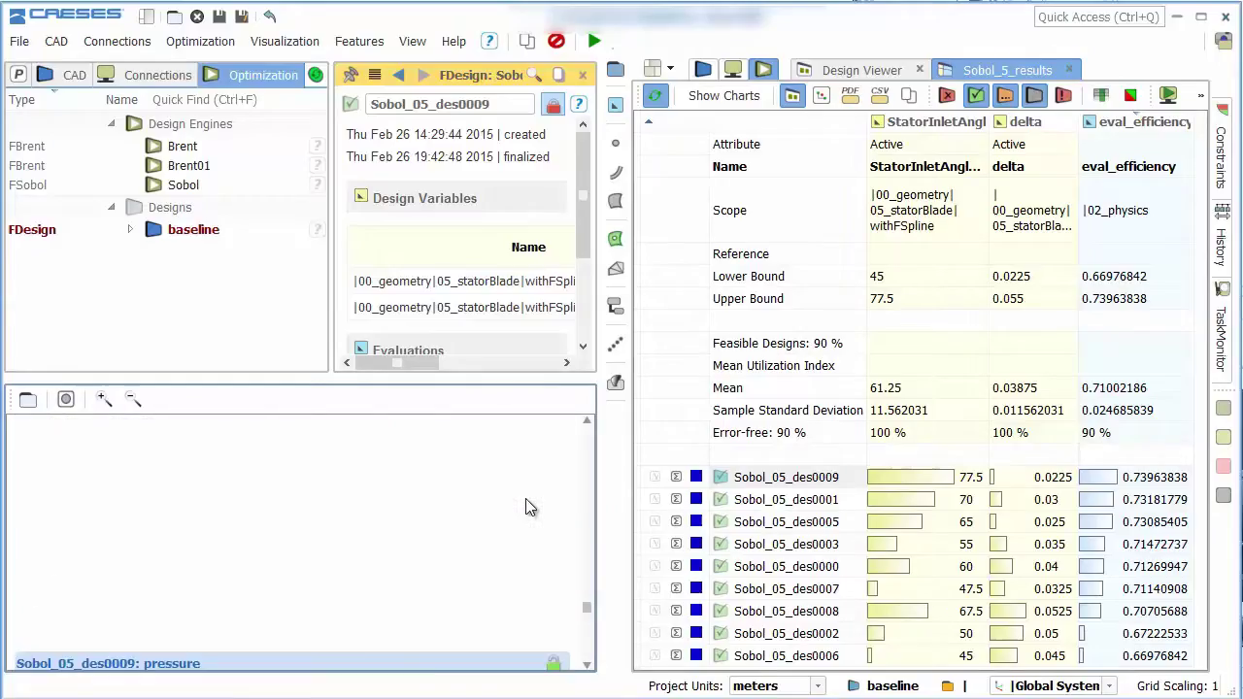
pyautogui.scroll(1, 526, 505)
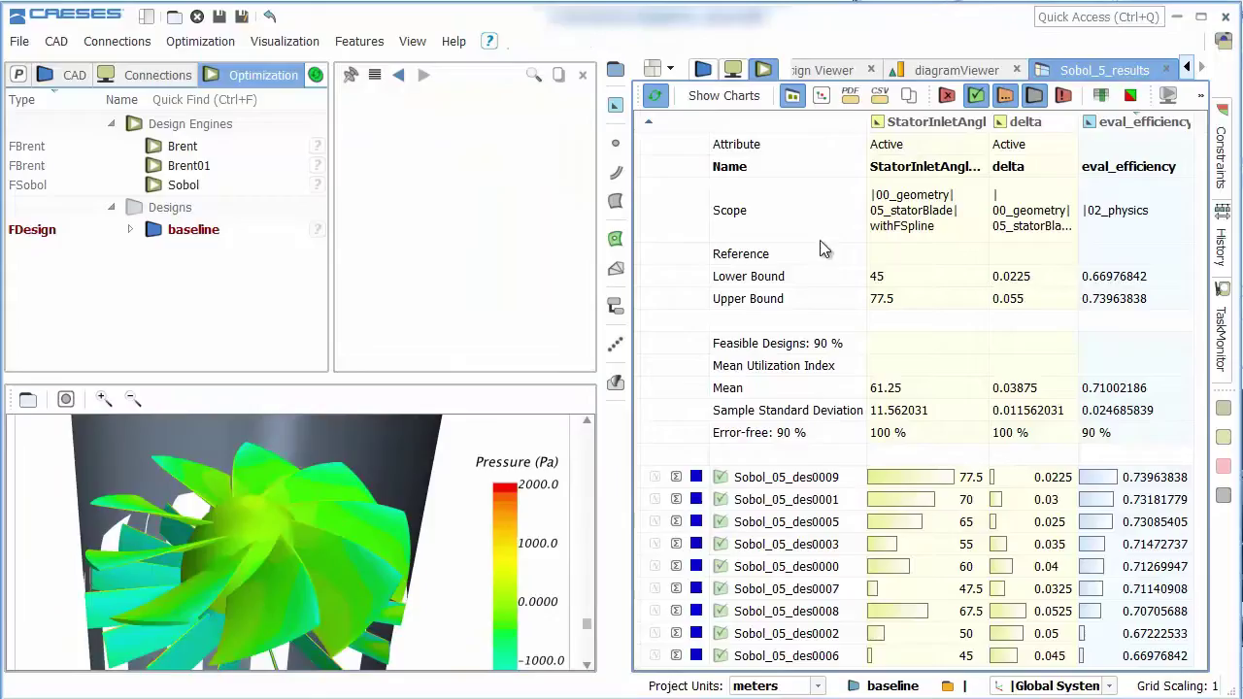
# - Show Sobol_05_des0009's values on the rotated 3D efficiency vs InletAngleHub and delta chart
pyautogui.click(960, 70)
pyautogui.moveTo(960, 214); pyautogui.dragTo(962, 219)
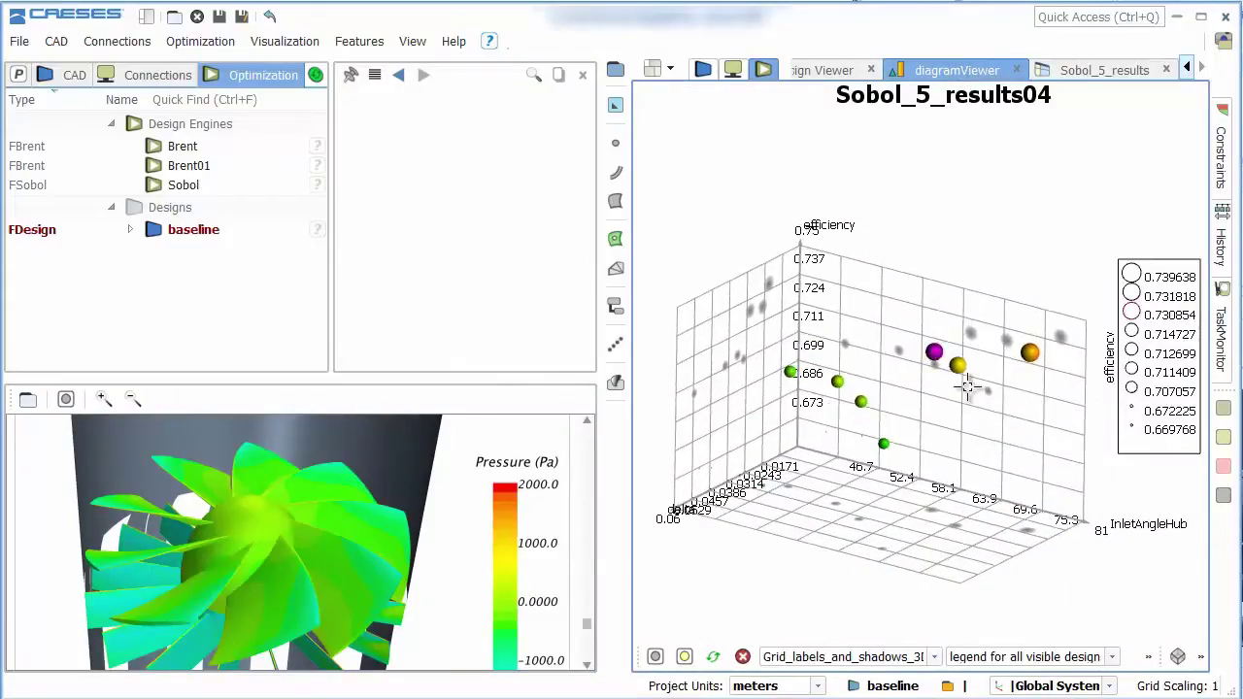
pyautogui.click(1030, 351)
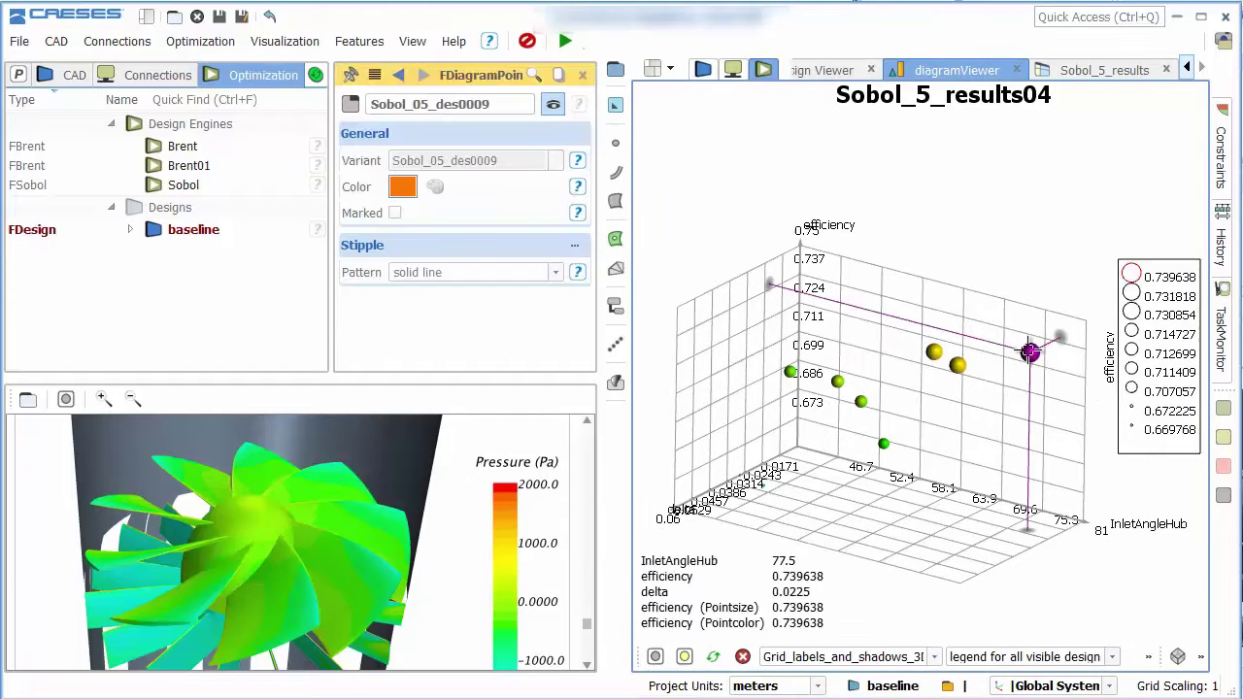